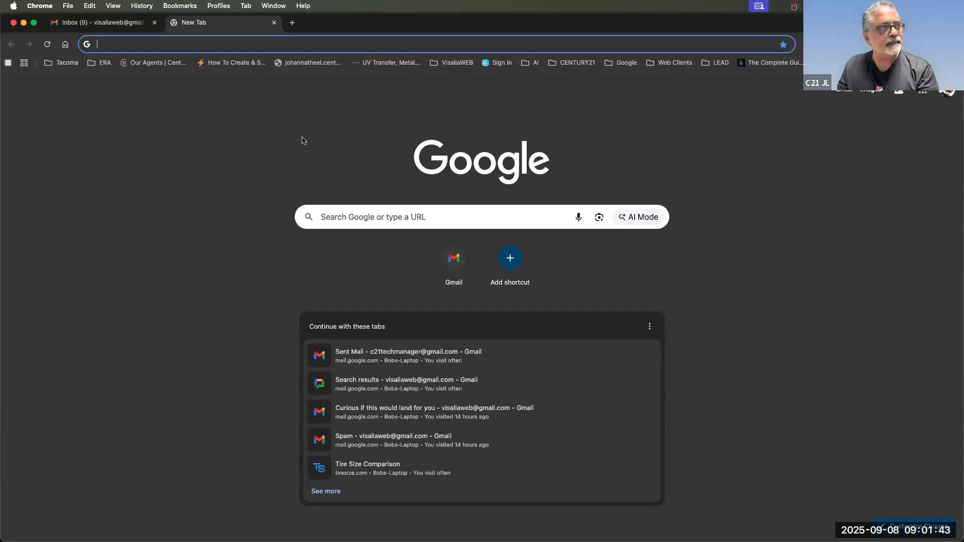
Search Google for 'google appointment scheduling' and open the Online Appointment Scheduling with Google Calendar result.
left_click(278, 48)
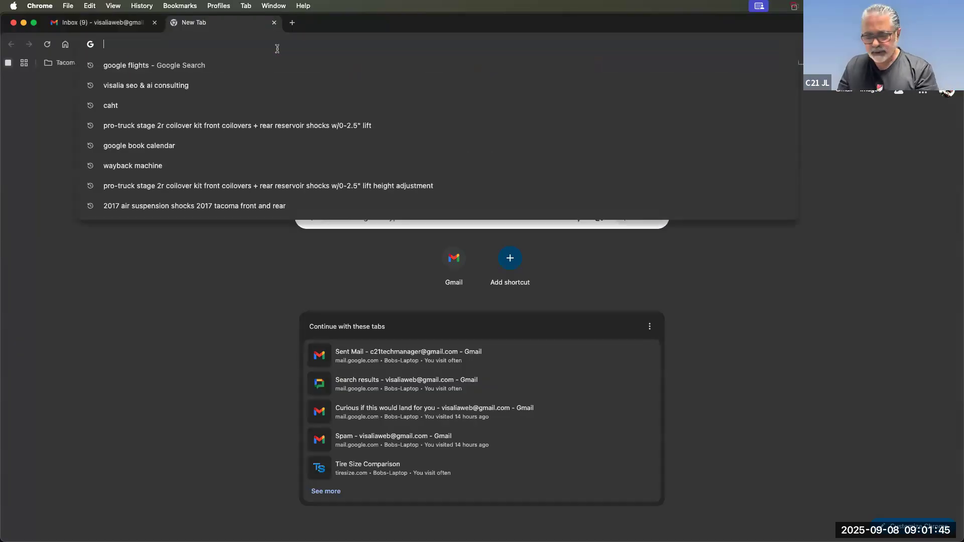
type("google ")
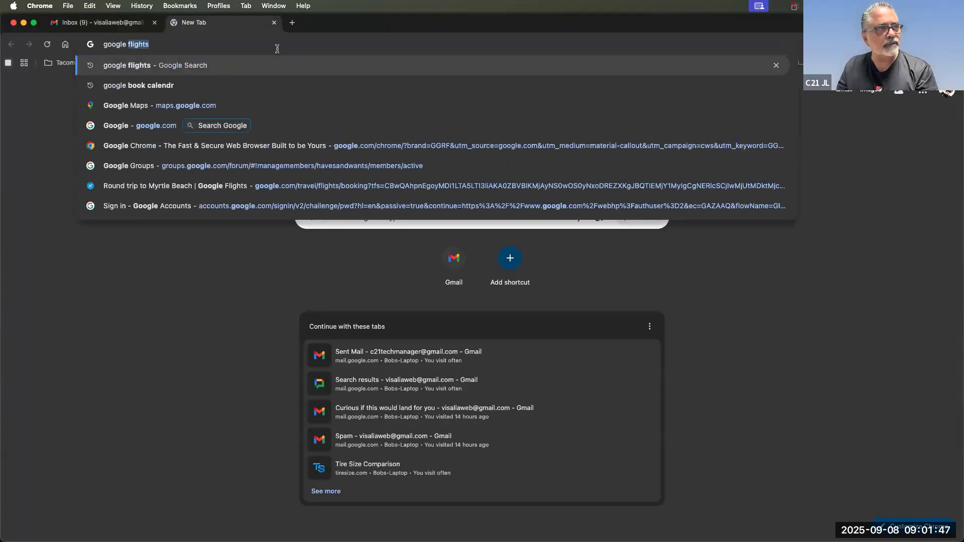
type("app")
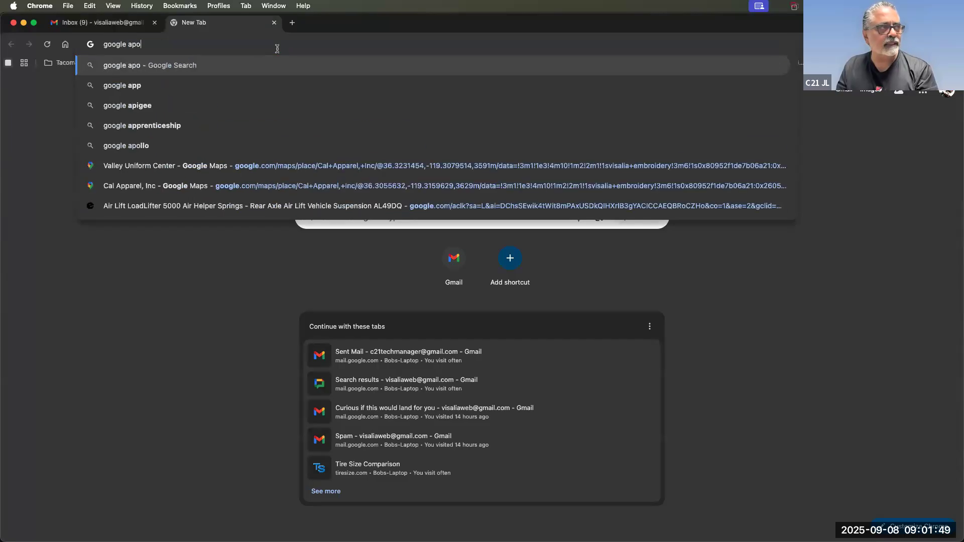
type("oint")
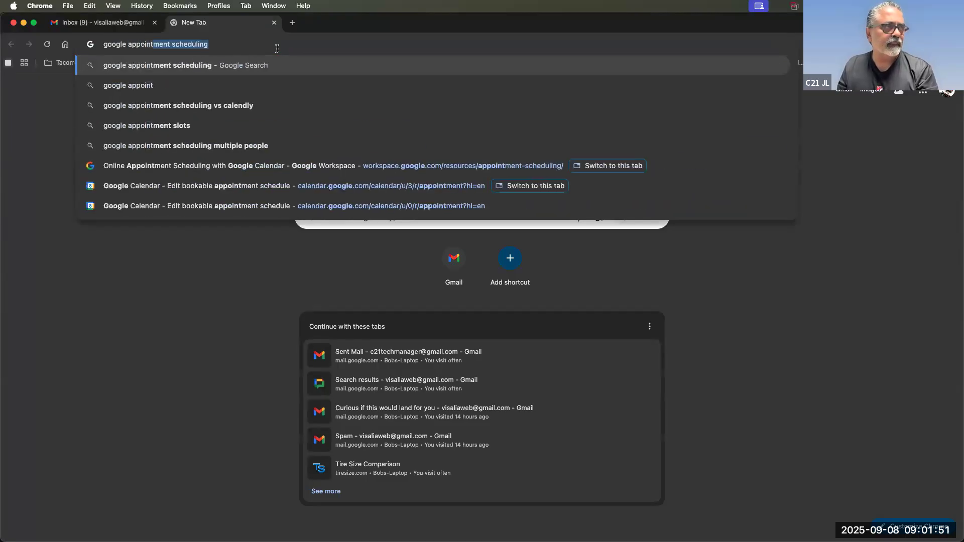
key("Return")
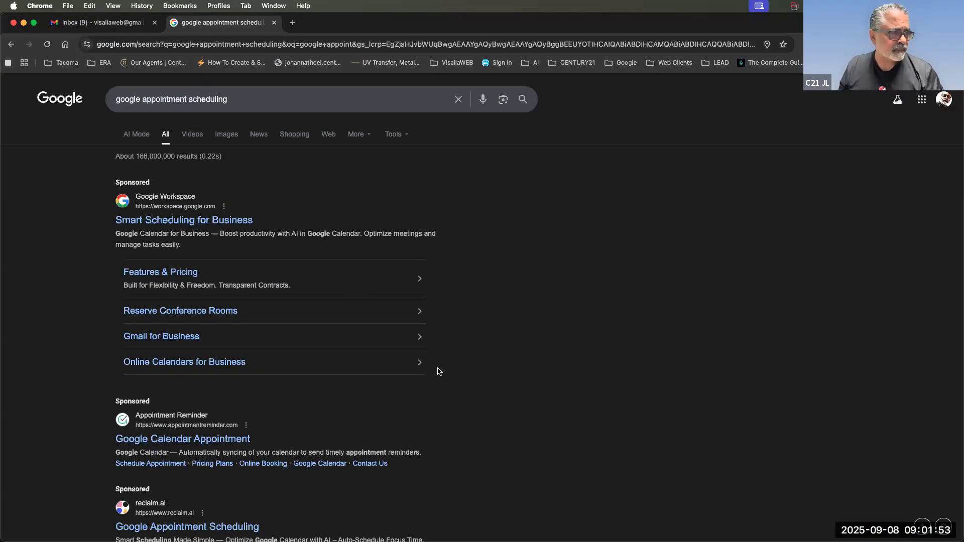
scroll(439, 371, "down", 5)
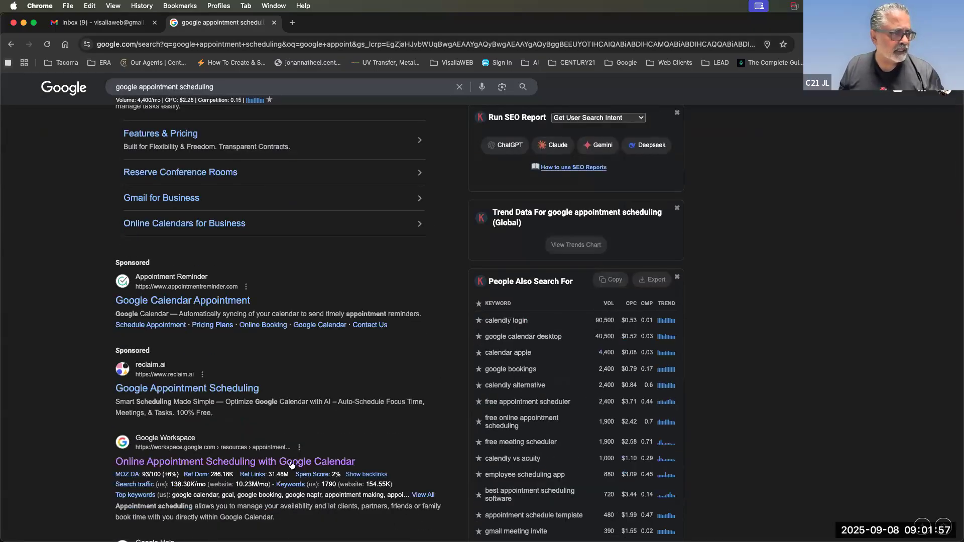
left_click(266, 463)
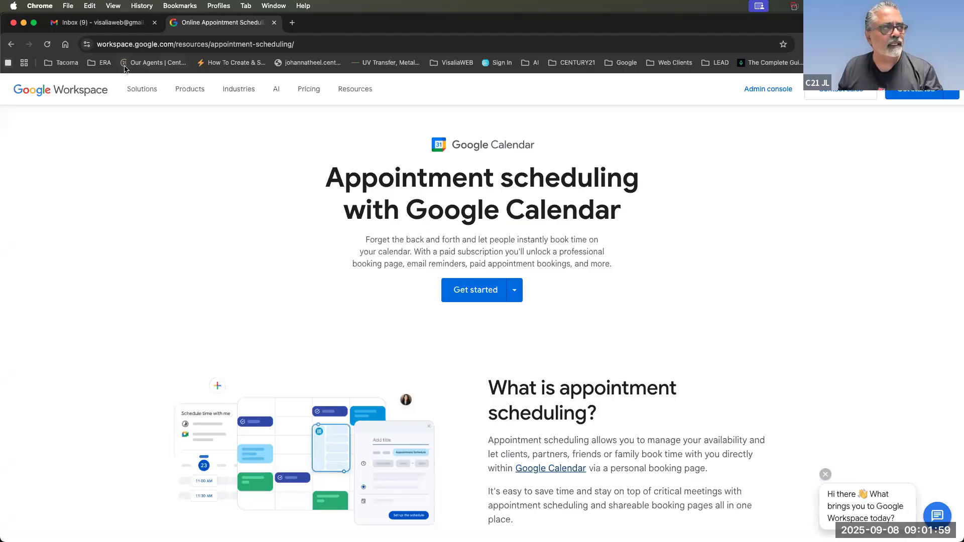
Copy the appointment-scheduling page's web address from the address bar.
left_click(169, 45)
right_click(169, 45)
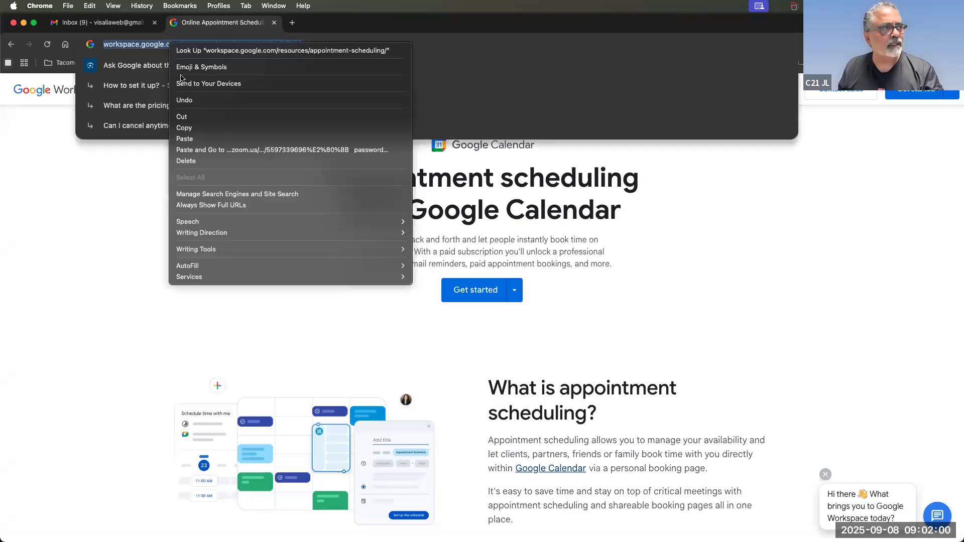
left_click(189, 129)
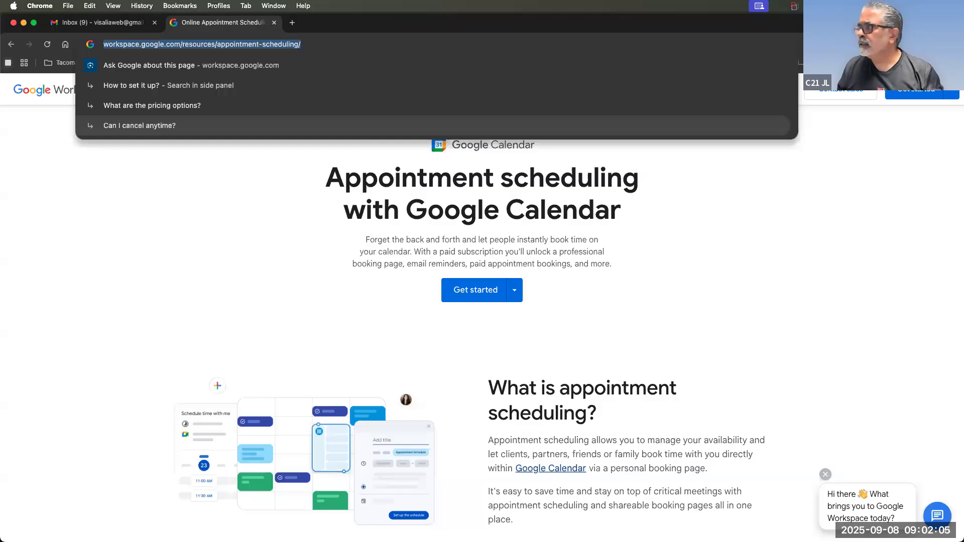
Switch to the Zoom meeting app, then scroll down toward the plan comparison section.
mouse_move(241, 541)
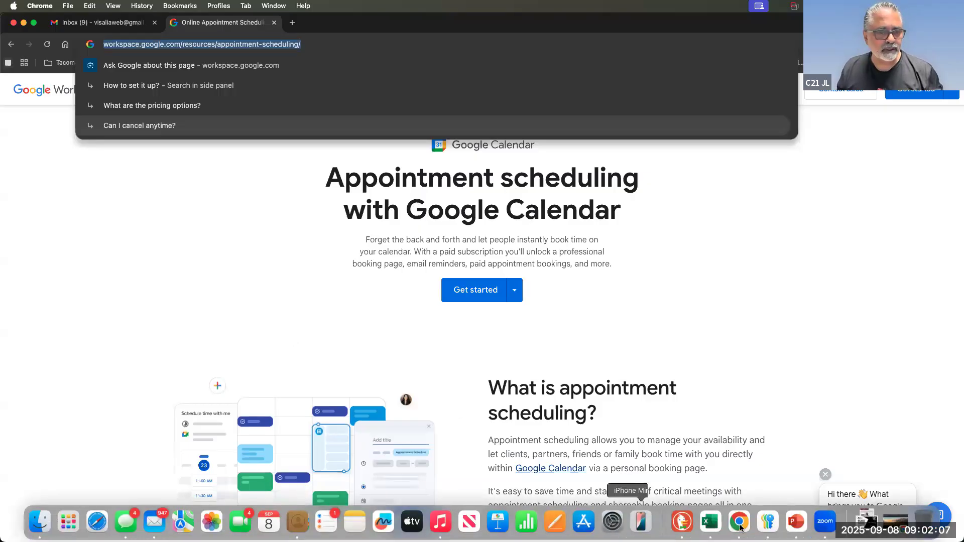
left_click(820, 519)
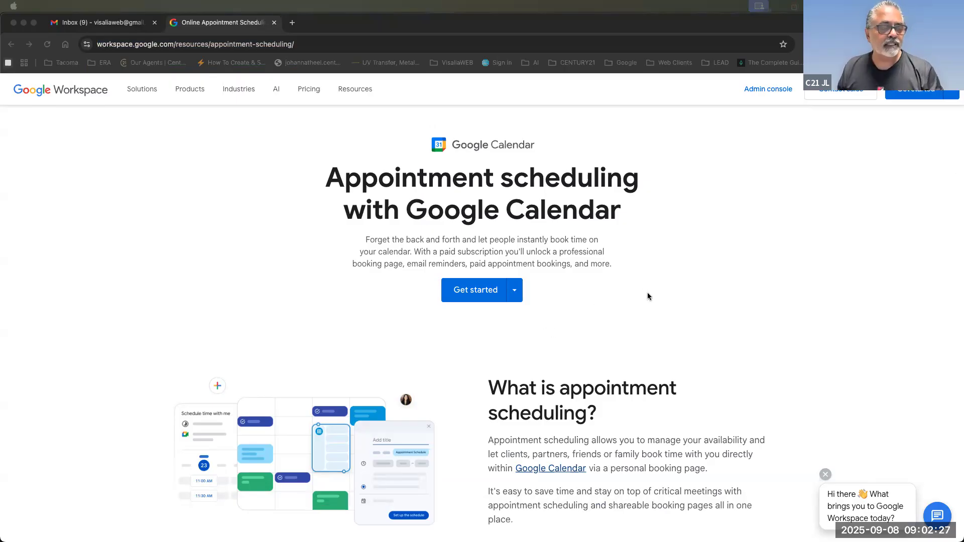
scroll(647, 297, "down", 3)
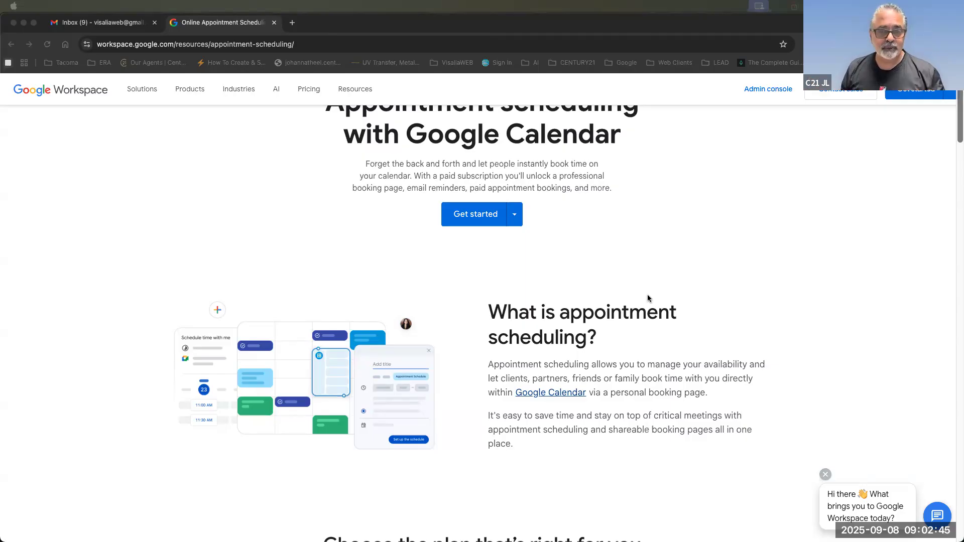
scroll(640, 333, "down", 6)
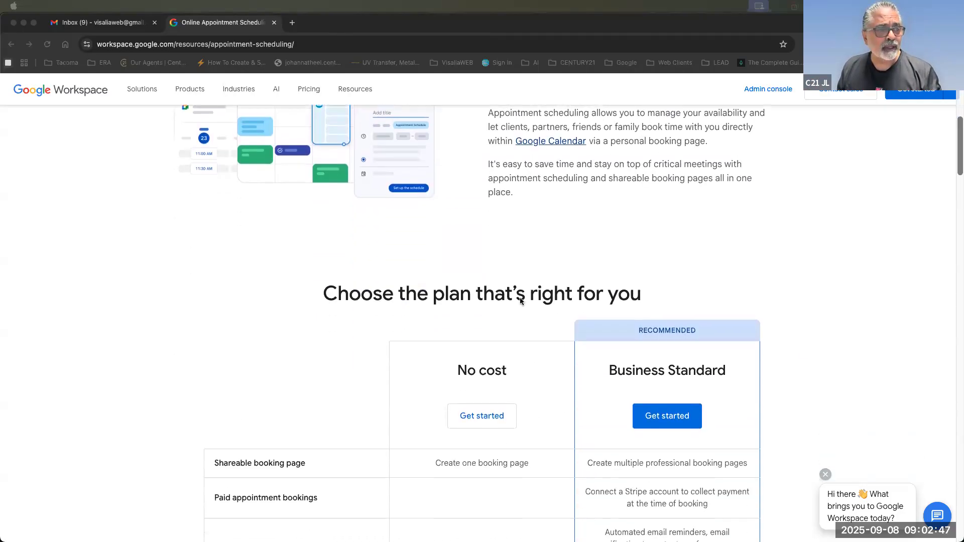
Highlight the Business Standard advanced scheduling and premium business tools features in the plan comparison.
scroll(700, 264, "down", 1)
scroll(685, 320, "down", 2)
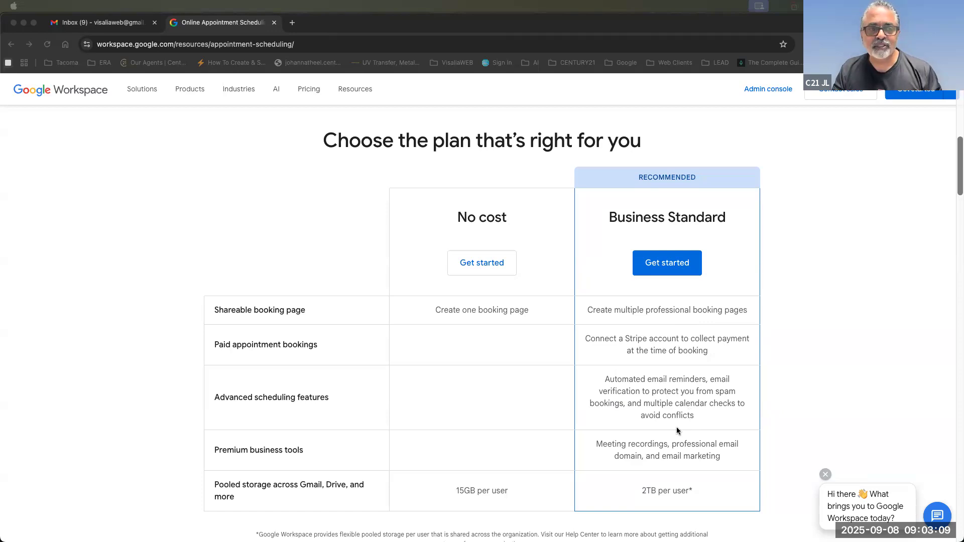
scroll(602, 379, "down", 1)
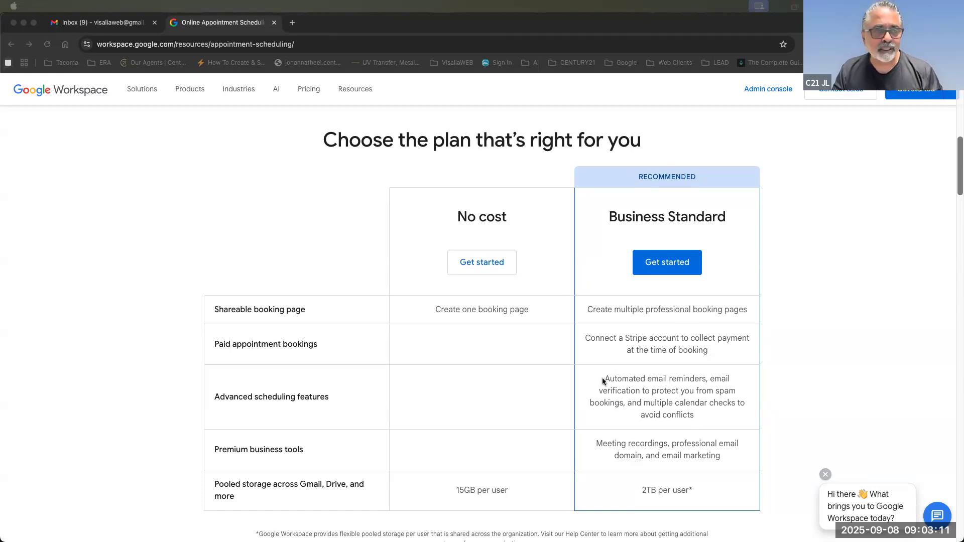
left_click(603, 382)
left_click_drag(712, 416, 601, 378)
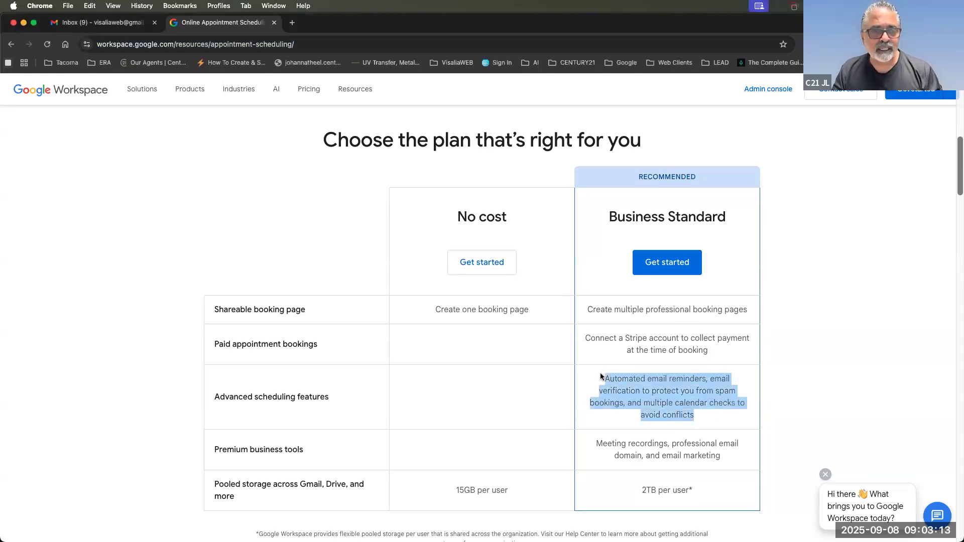
left_click_drag(596, 443, 735, 468)
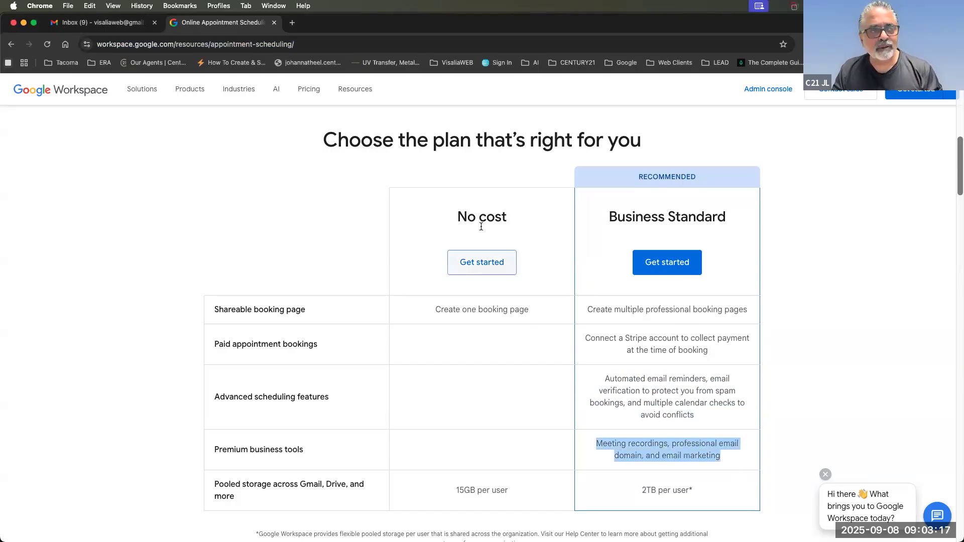
Start appointment scheduling 'For my personal use' from the Get started choices.
scroll(480, 222, "up", 2)
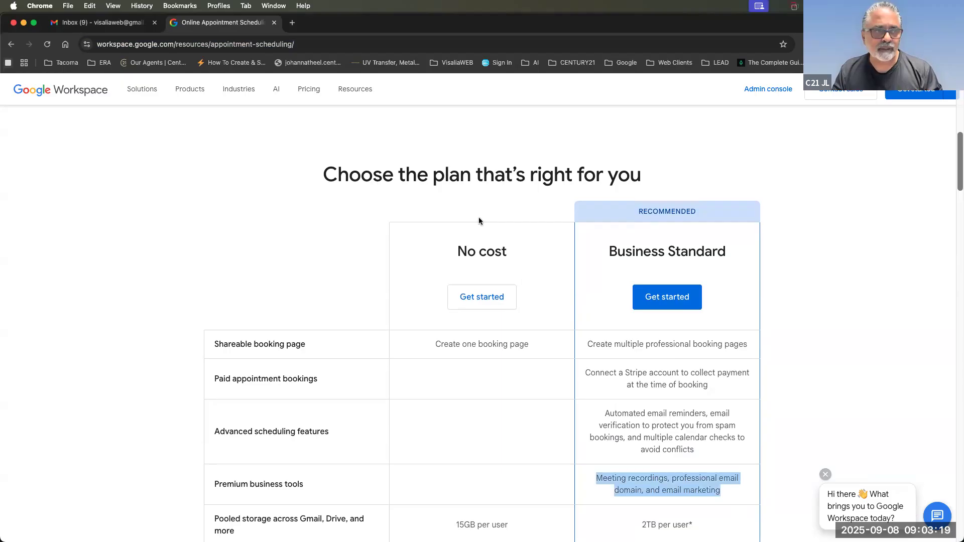
scroll(477, 301, "up", 10)
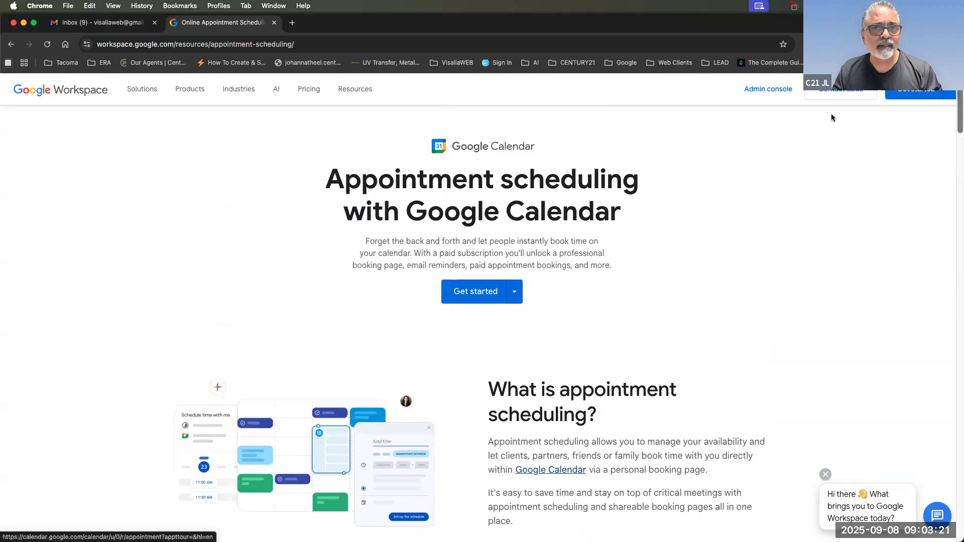
left_click(950, 88)
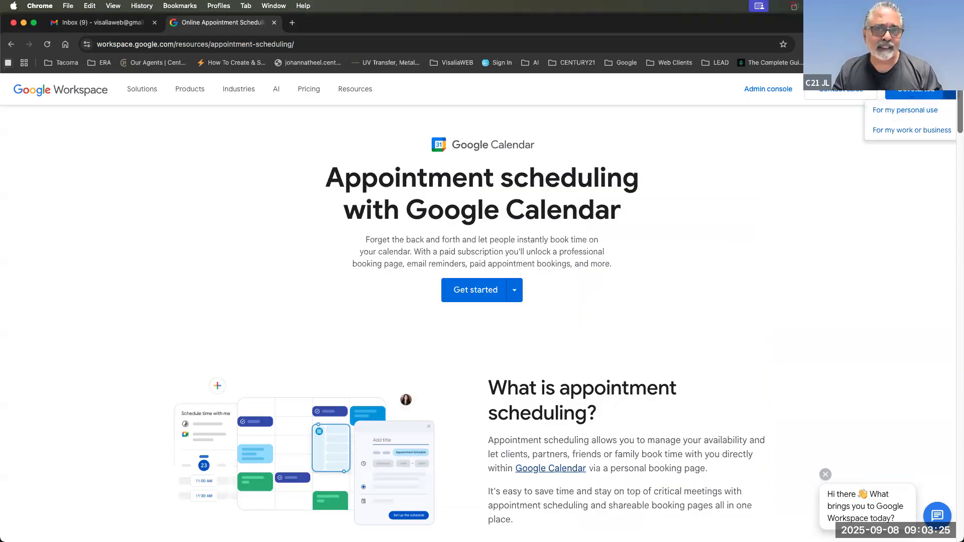
left_click(773, 146)
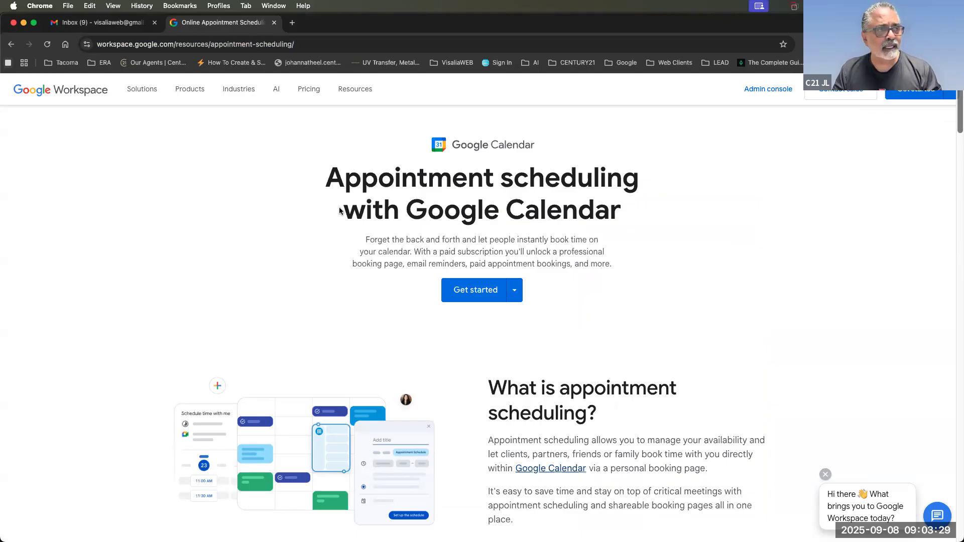
left_click(470, 302)
scroll(608, 363, "down", 15)
scroll(607, 365, "up", 15)
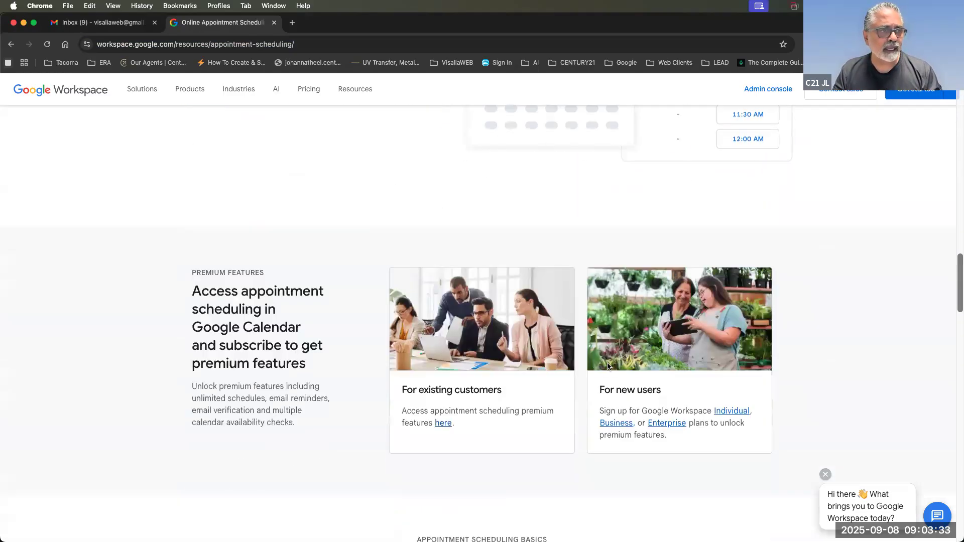
left_click(466, 313)
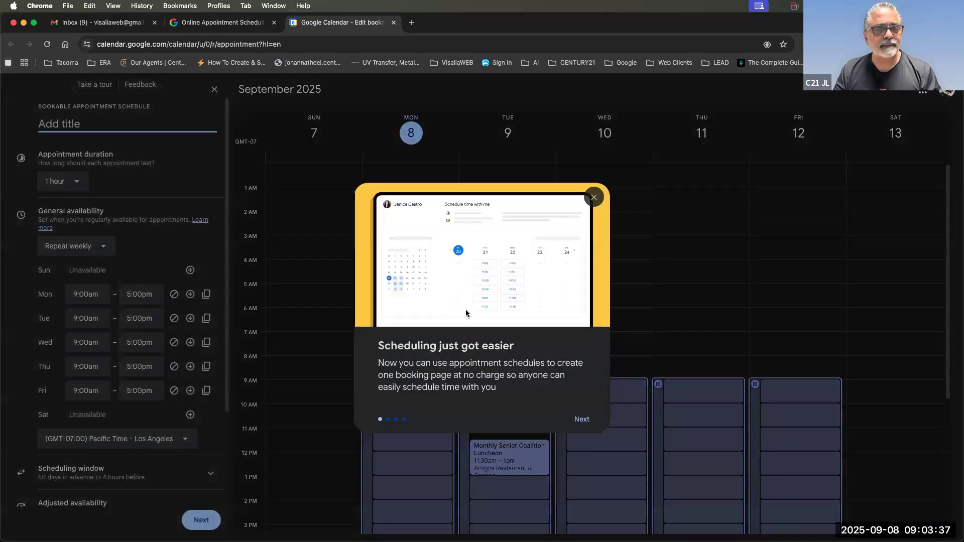
Dismiss the scheduling introduction and check the signed-in account's e-mail address.
left_click(595, 198)
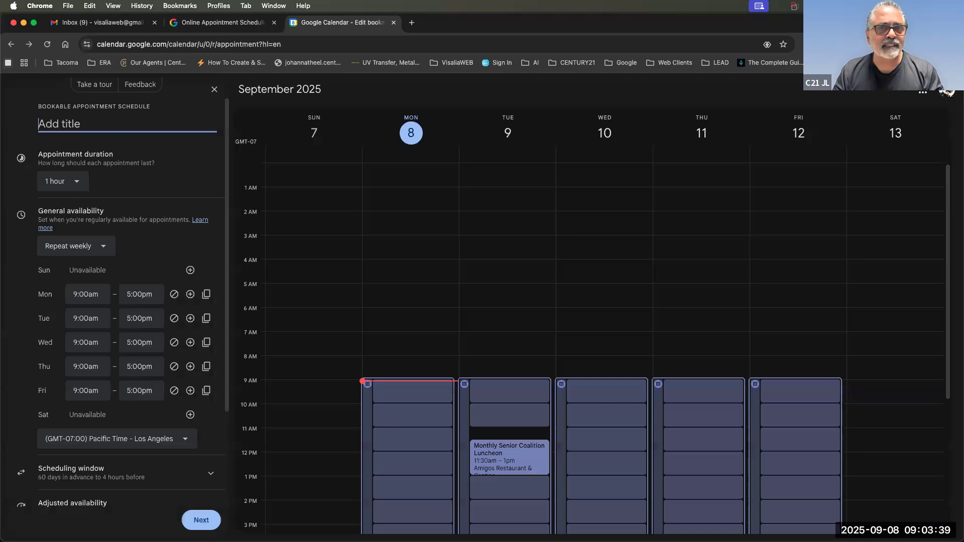
left_click(947, 94)
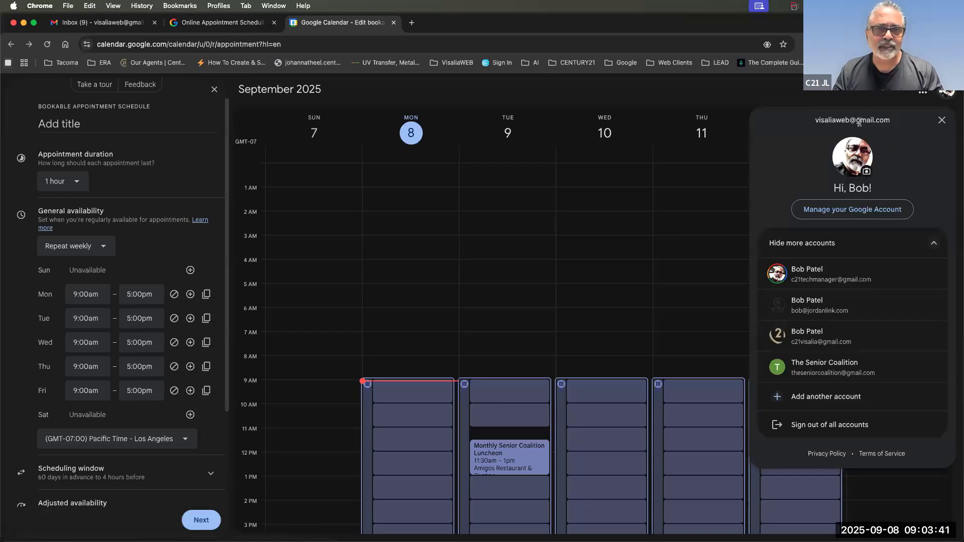
left_click_drag(897, 122, 812, 125)
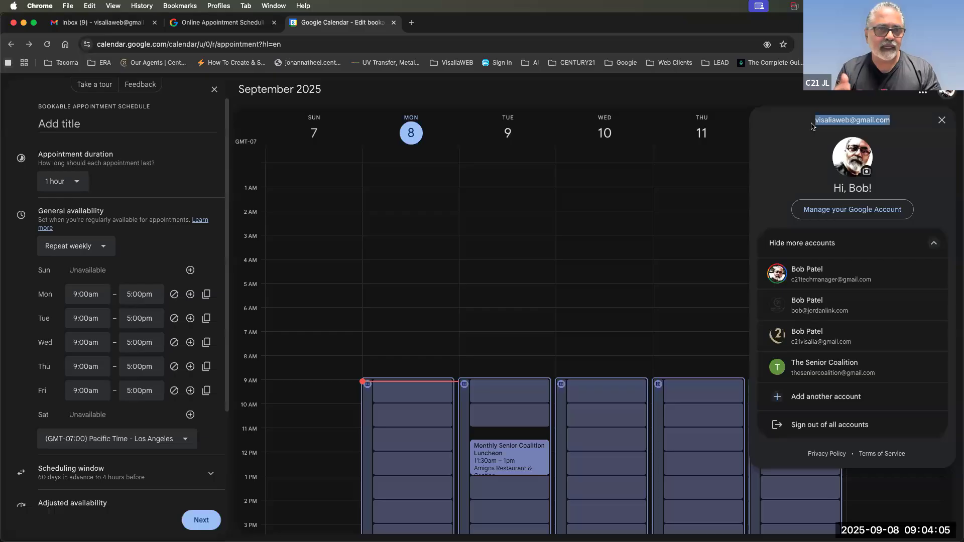
left_click(852, 99)
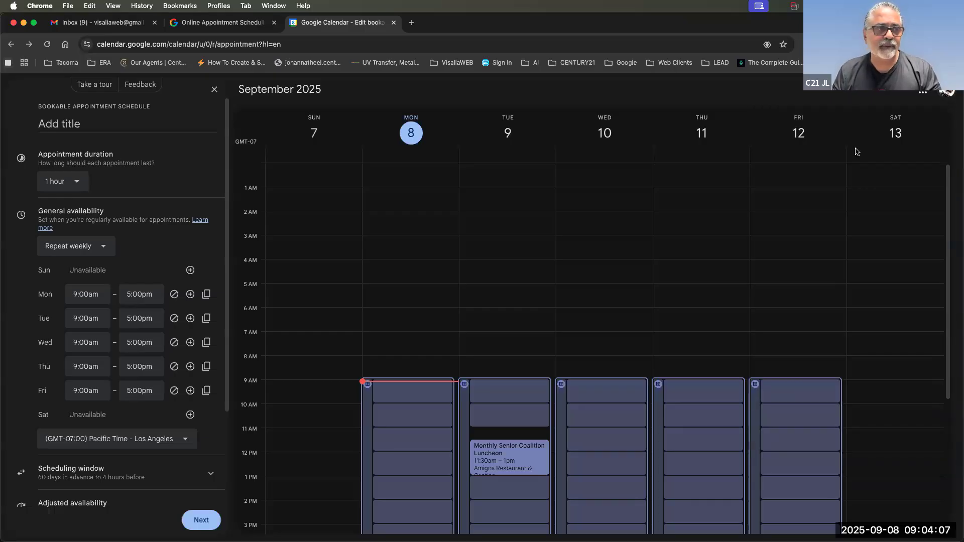
Return to the scheduling article and choose 'For my personal use' again.
left_click(205, 22)
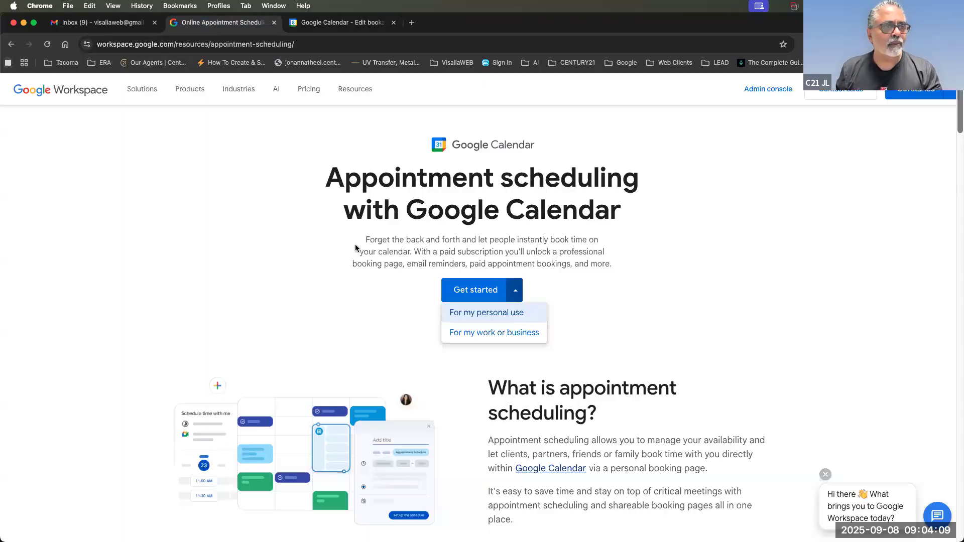
left_click(462, 314)
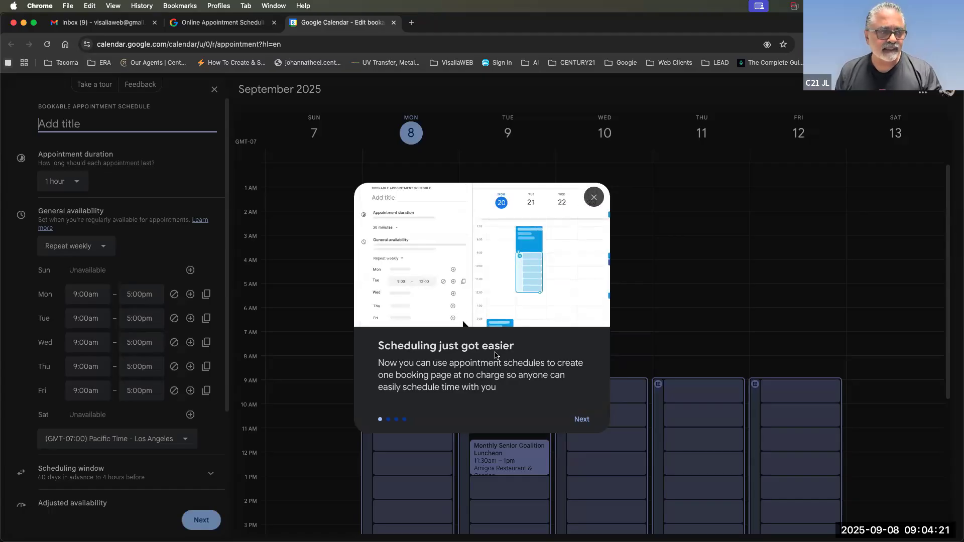
Step through all the introduction tips and close the tour with Got it.
left_click(584, 420)
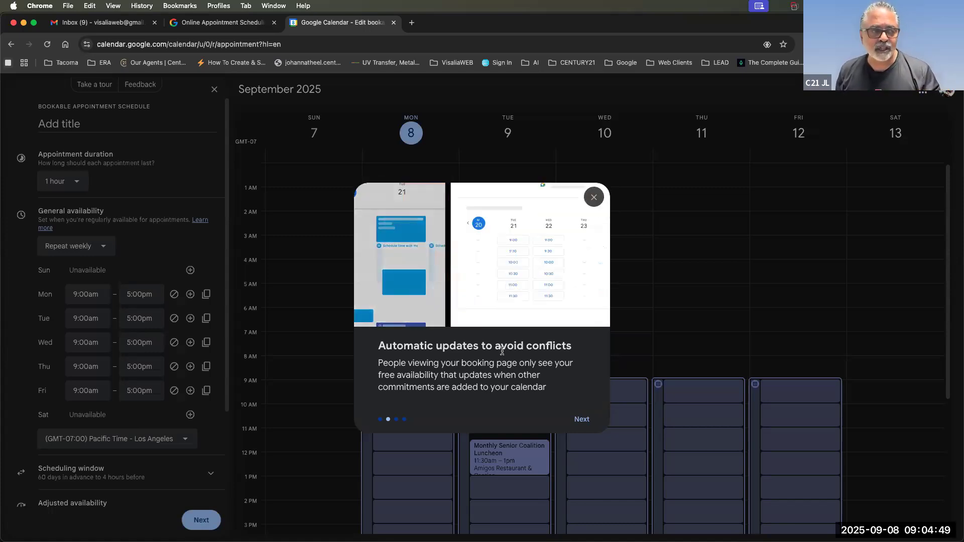
left_click(581, 420)
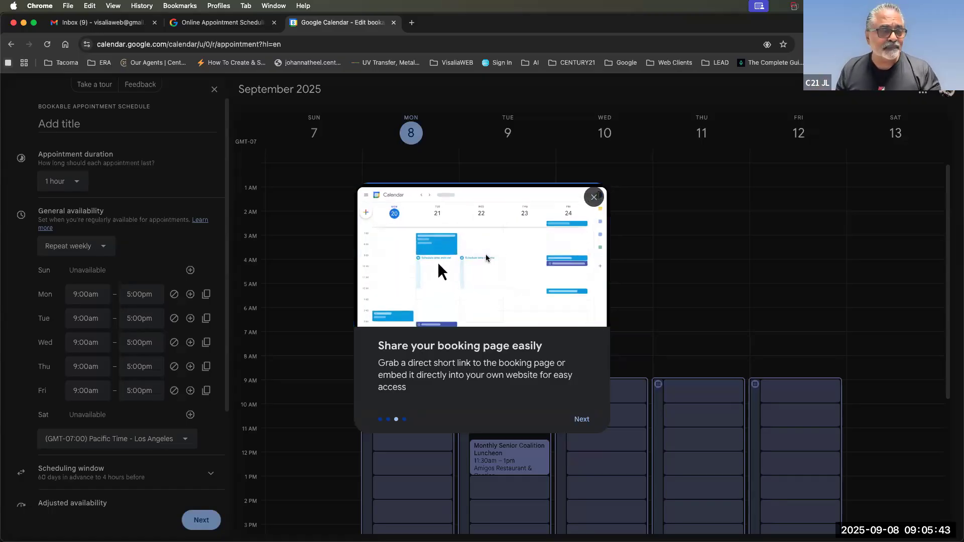
left_click(578, 419)
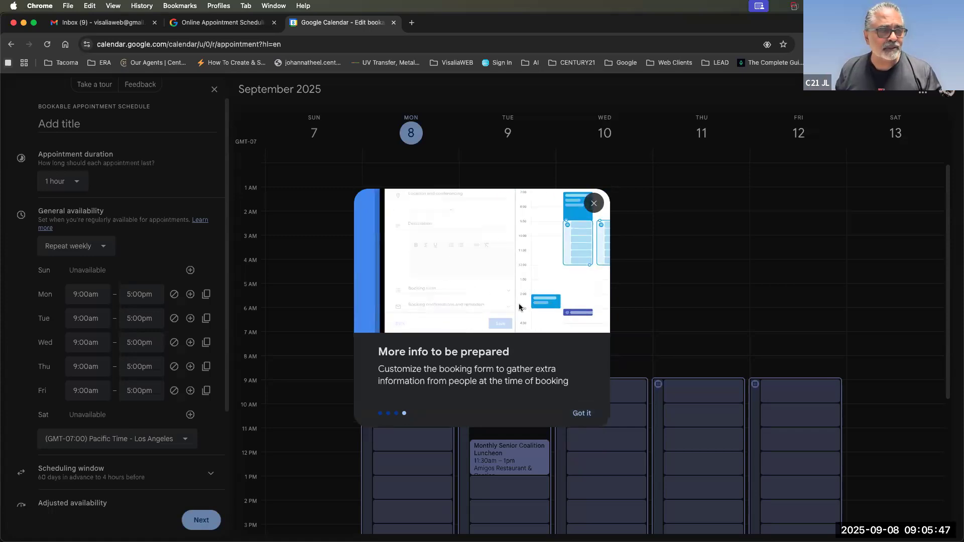
left_click(576, 414)
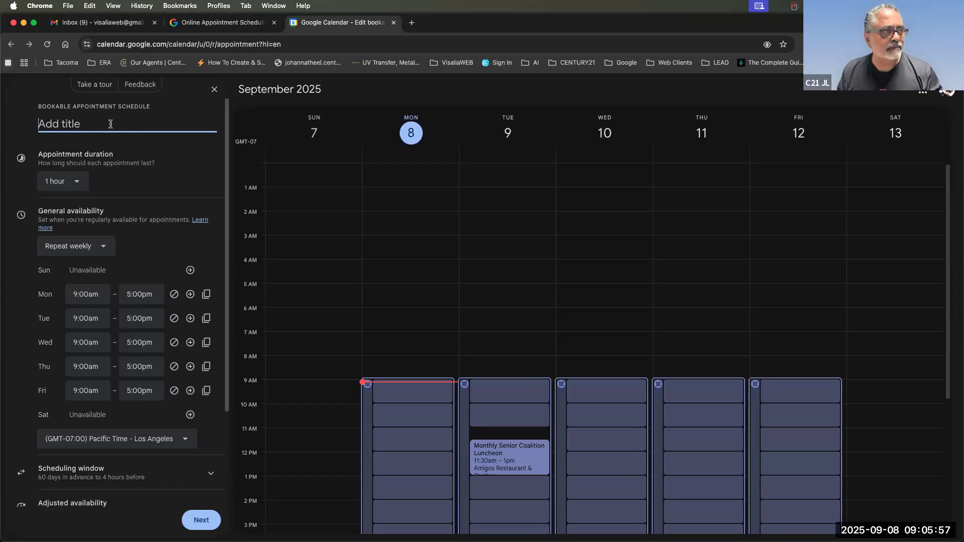
Title the bookable appointment schedule 'Personal'.
scroll(179, 195, "down", 3)
scroll(90, 131, "up", 3)
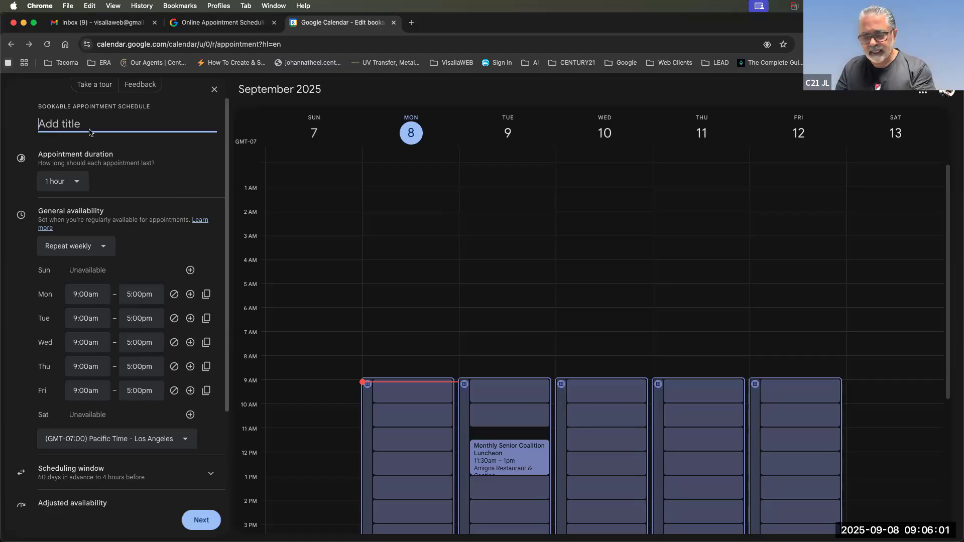
type("Personal Cold")
key("BackSpace")
key("BackSpace")
key("BackSpace")
key("BackSpace")
type("C")
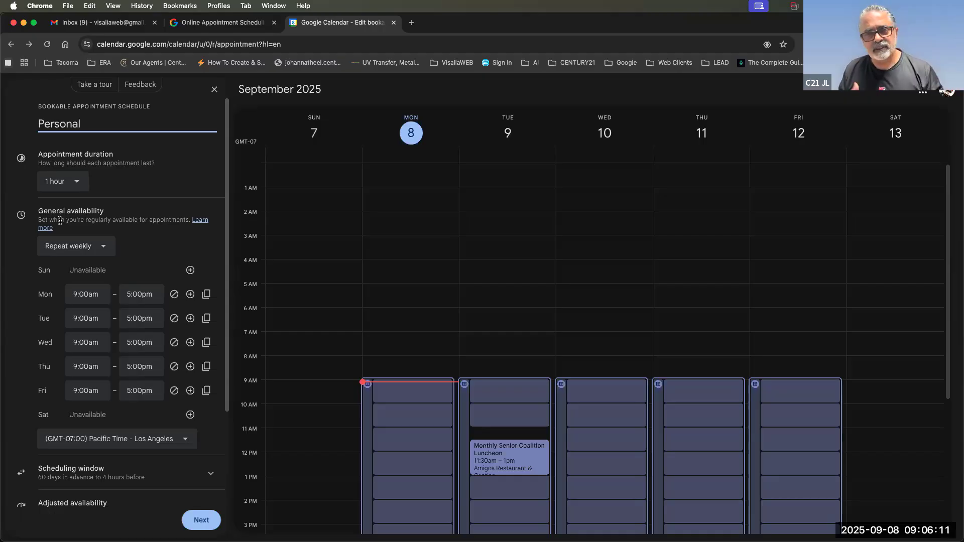
left_click(64, 159)
left_click_drag(64, 160, 166, 166)
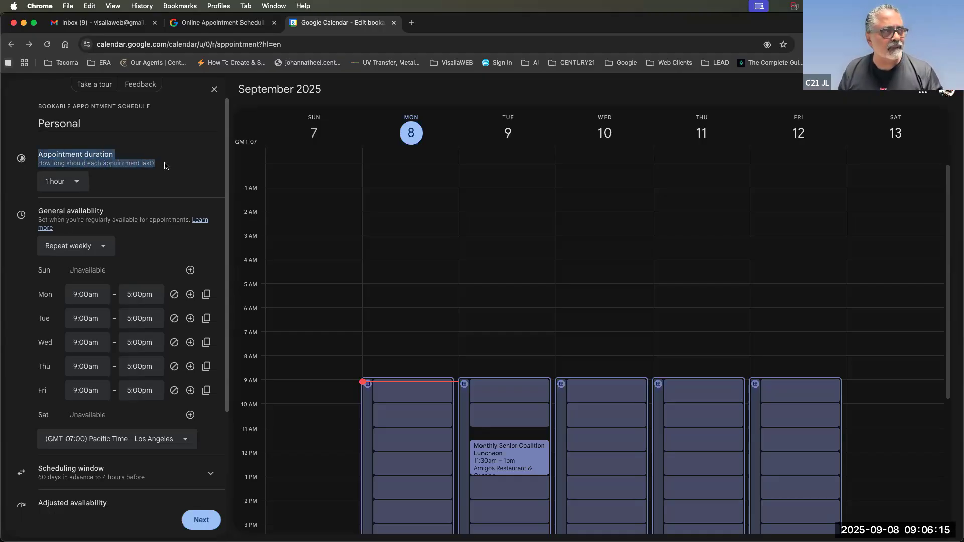
Try 30- and 45-minute appointment durations, then settle on 15 minutes.
left_click(78, 181)
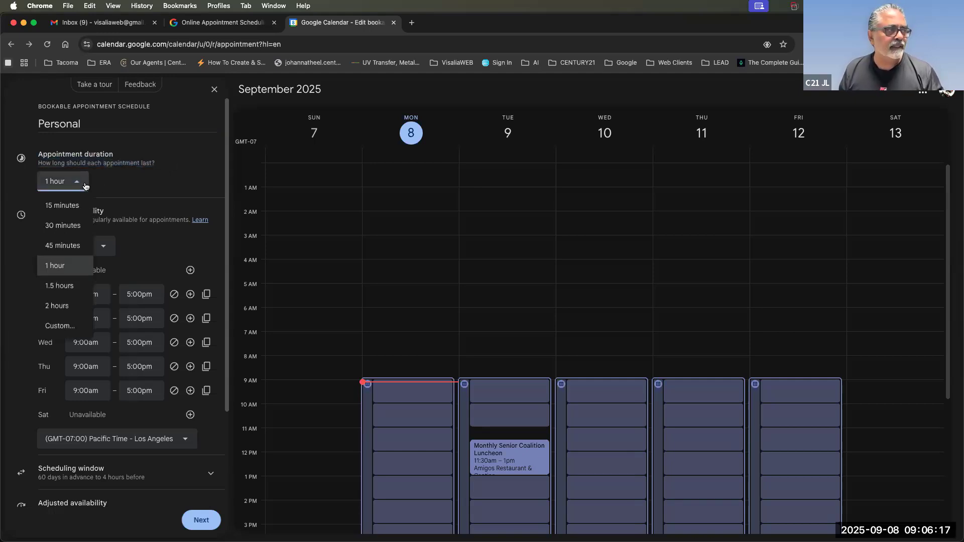
left_click(76, 204)
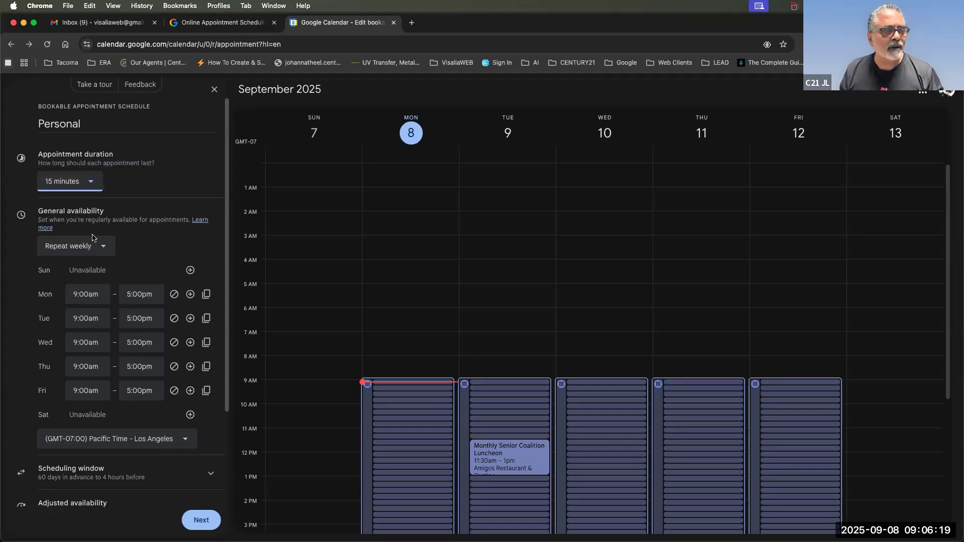
scroll(359, 277, "down", 5)
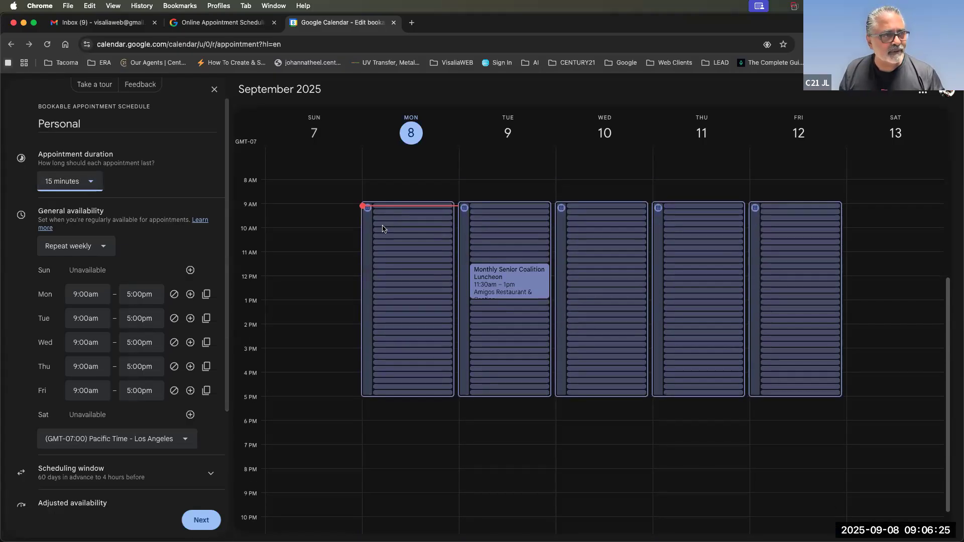
left_click(69, 182)
left_click(59, 226)
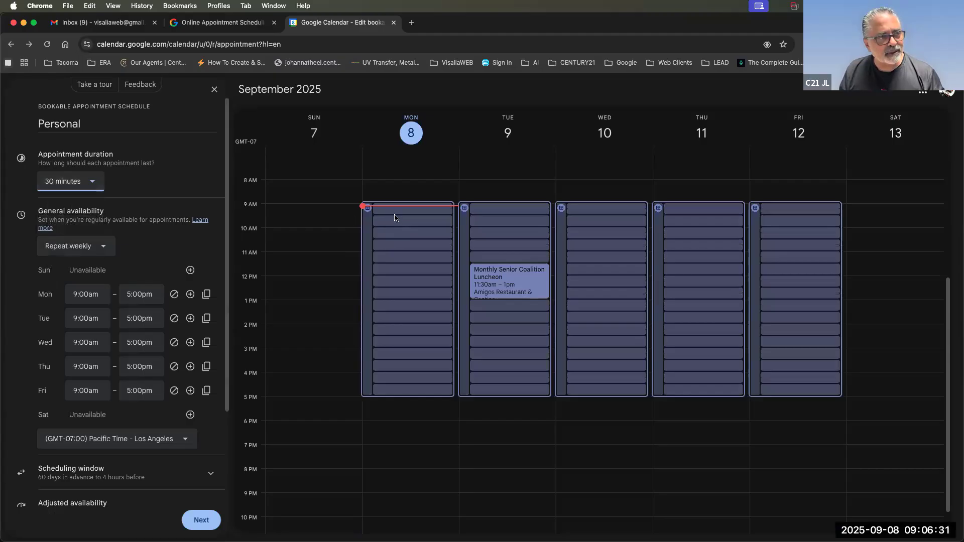
left_click(77, 183)
left_click(70, 245)
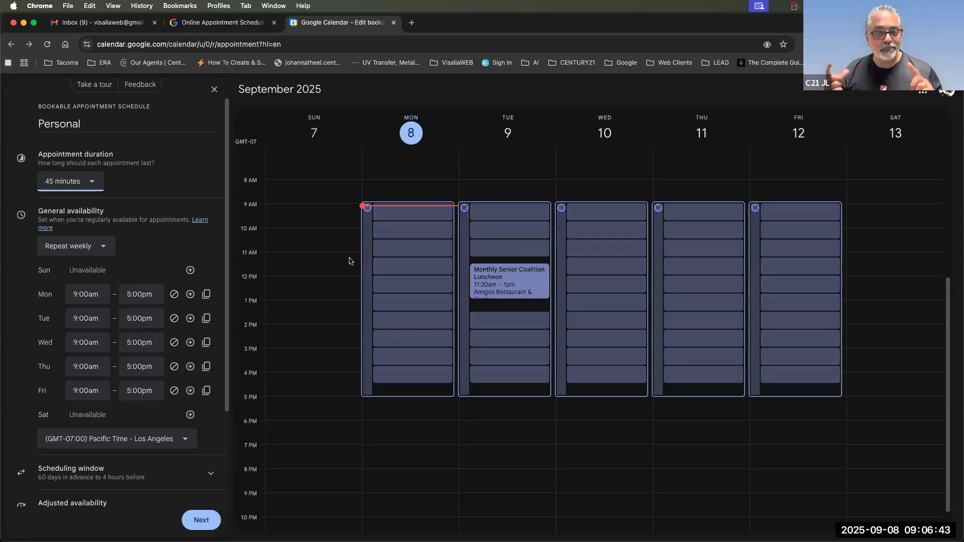
left_click(73, 181)
left_click(76, 205)
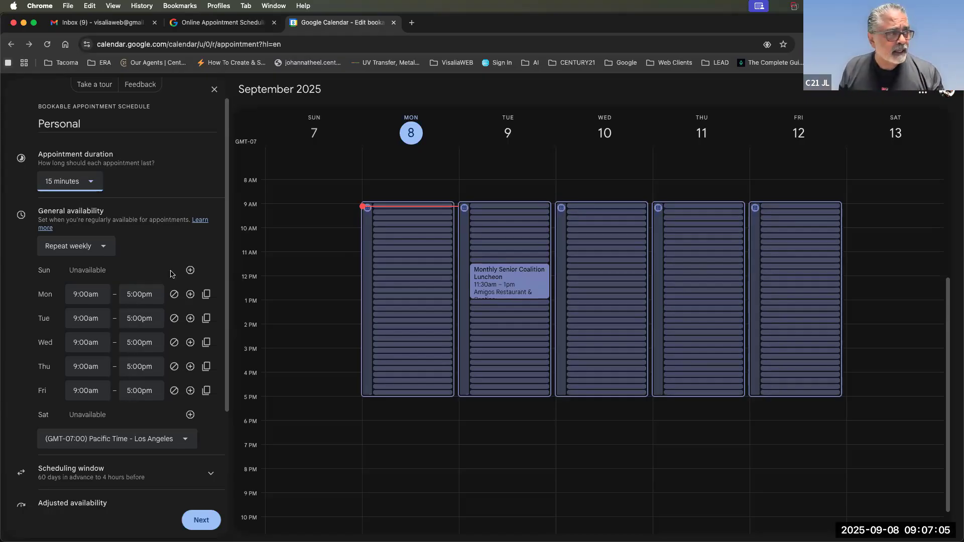
scroll(171, 274, "down", 2)
left_click_drag(39, 147, 148, 160)
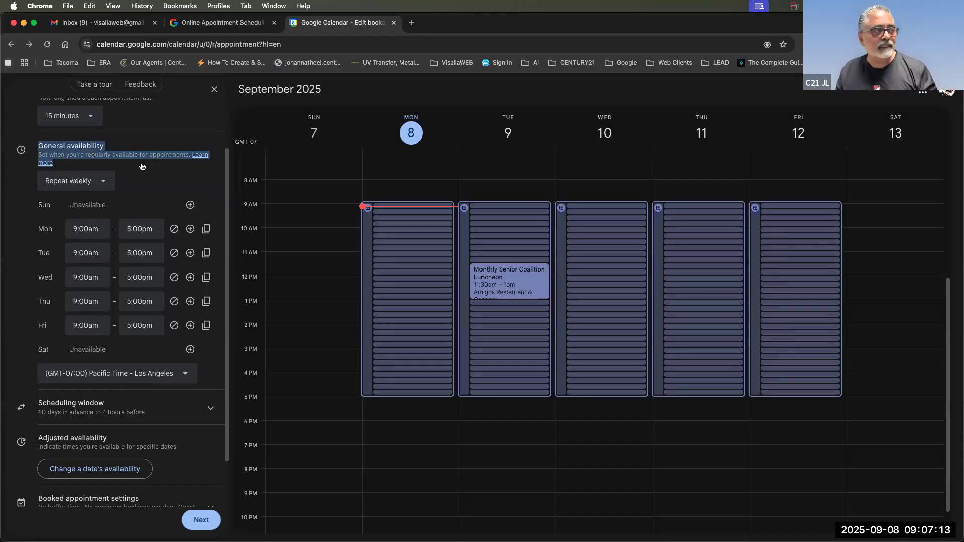
left_click(93, 182)
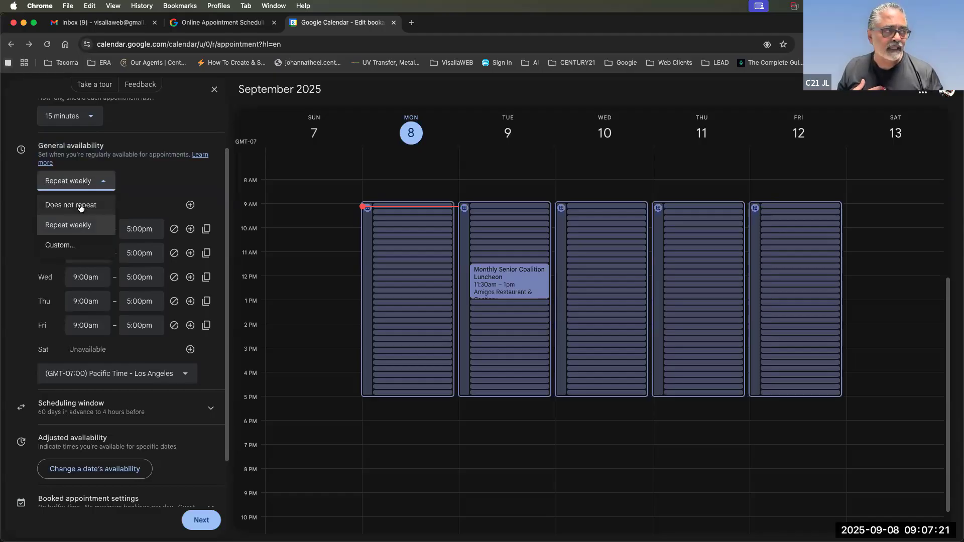
left_click(75, 225)
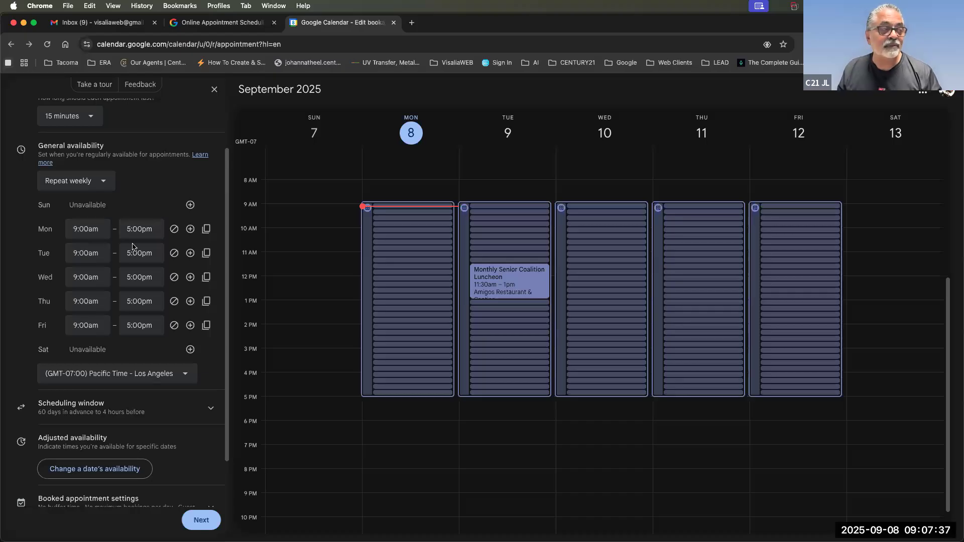
Add Sunday availability starting at 1:00pm, trying a 4:00pm end before typing 5.
left_click(190, 205)
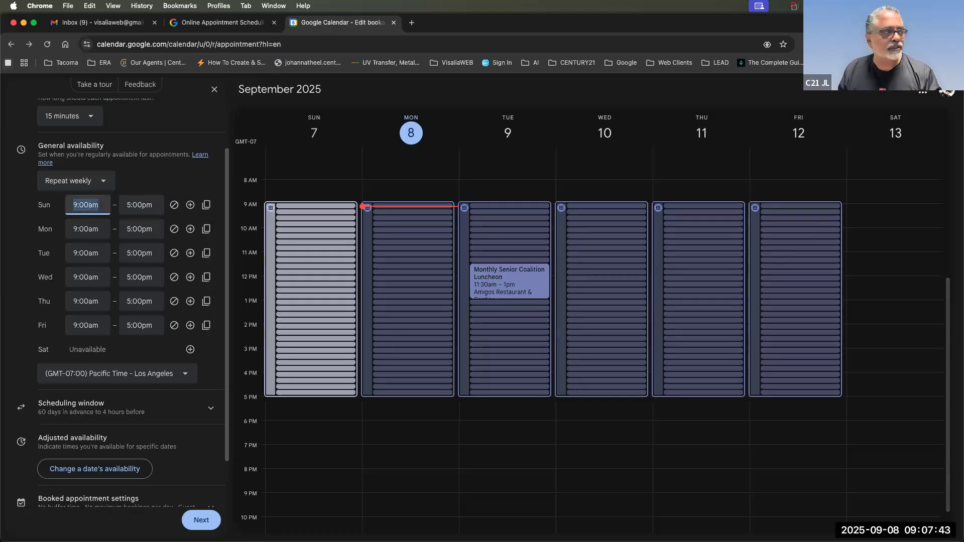
type("1")
left_click(86, 270)
left_click(140, 204)
left_click(139, 230)
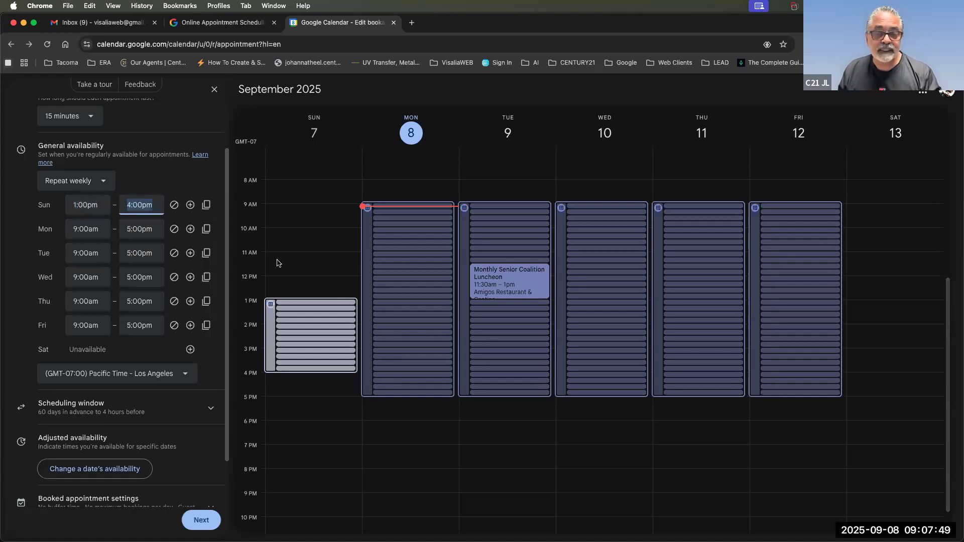
type("5")
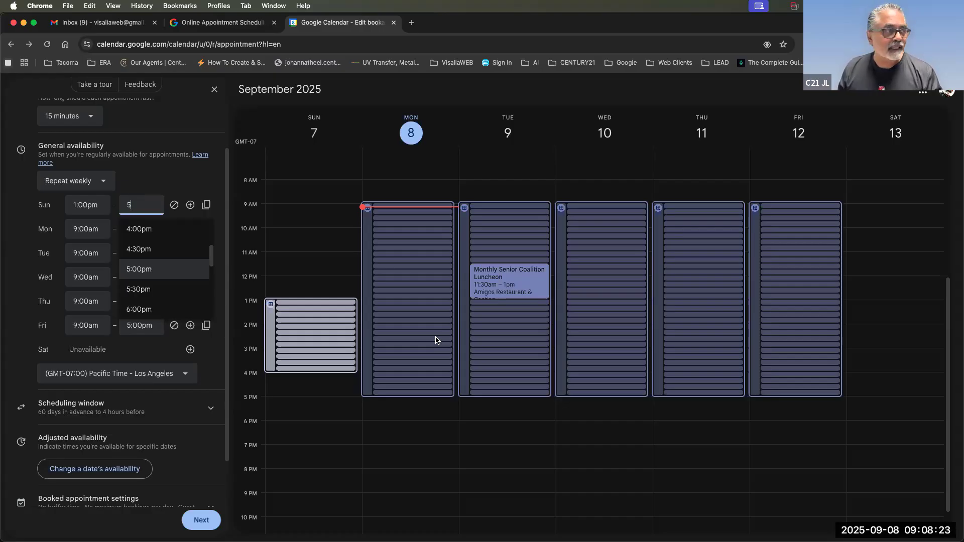
End Sunday at 5:00pm and set Monday's first period to 10:00am–12:00pm.
left_click(76, 229)
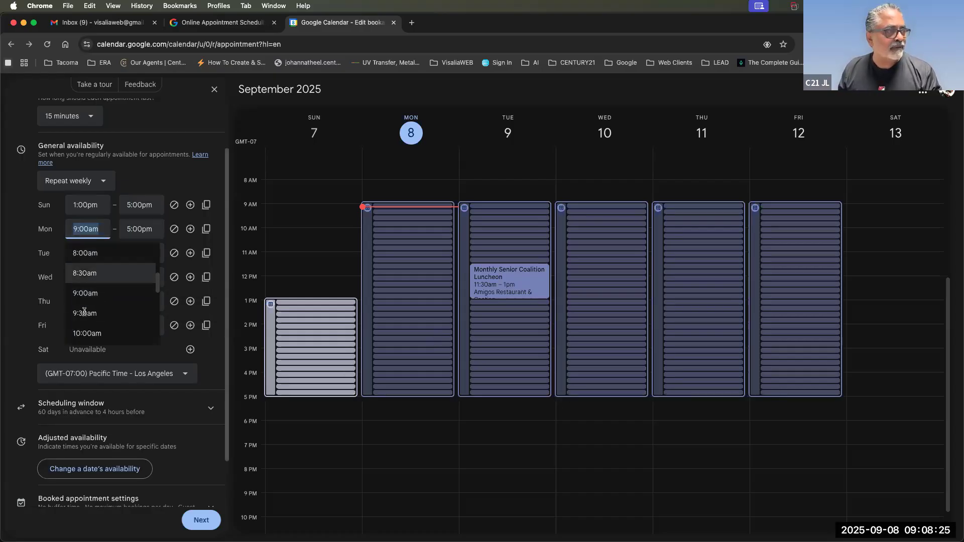
left_click(86, 333)
left_click(141, 229)
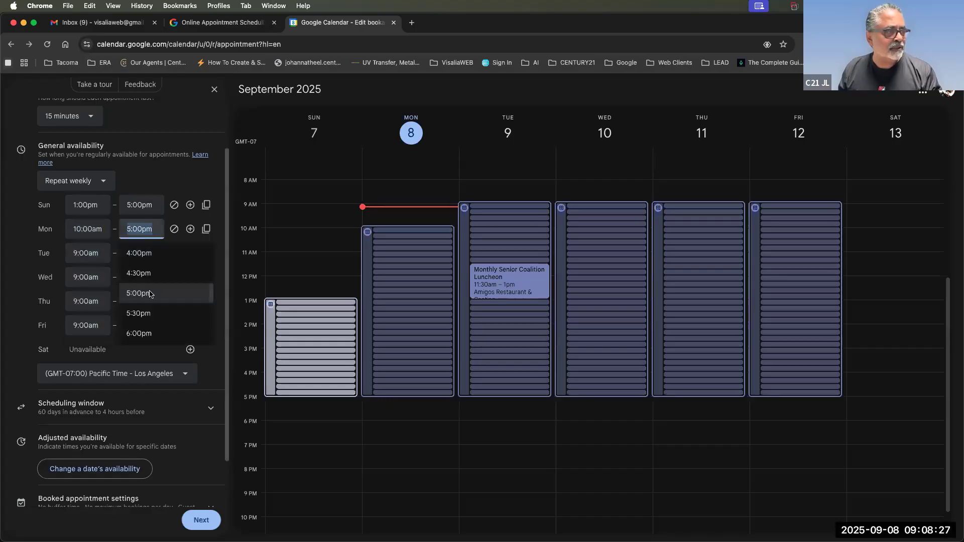
scroll(150, 322, "up", 5)
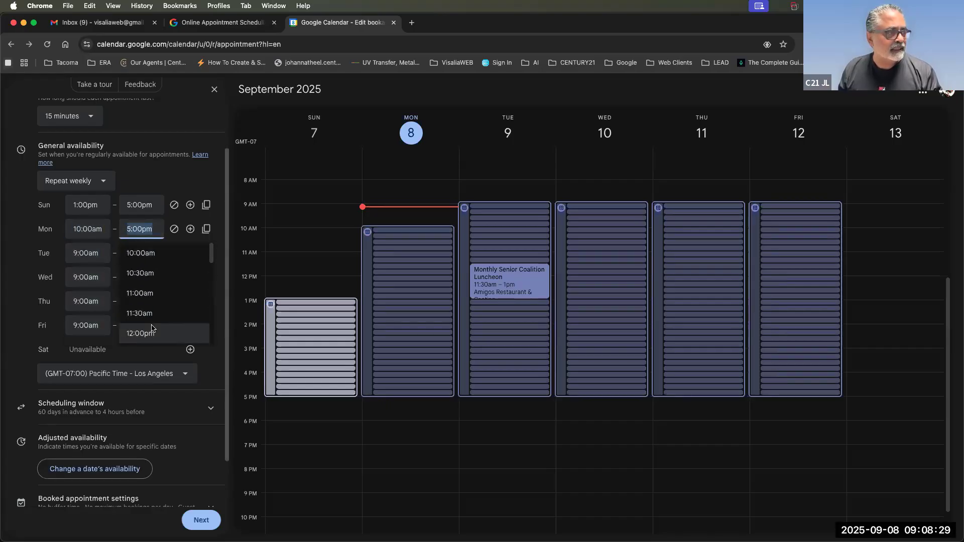
scroll(151, 316, "down", 1)
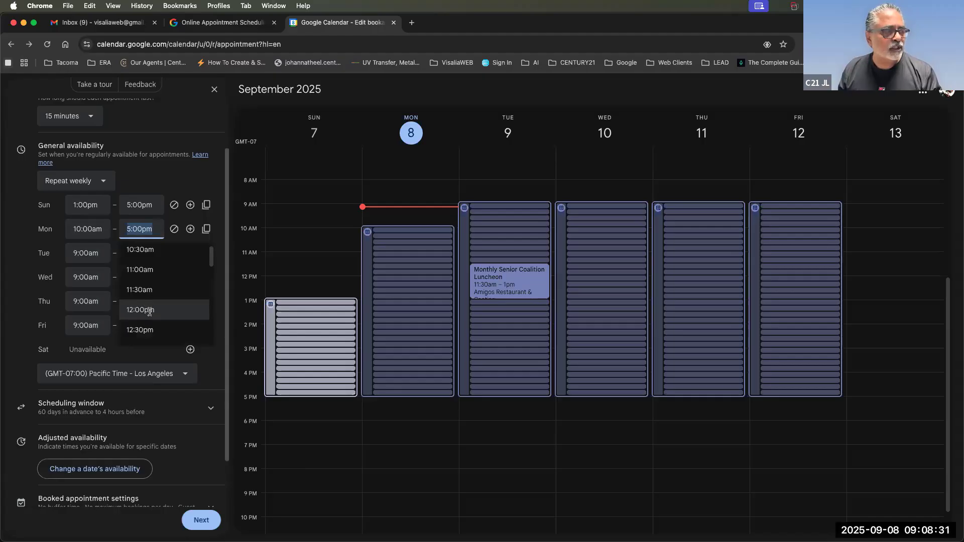
left_click(150, 310)
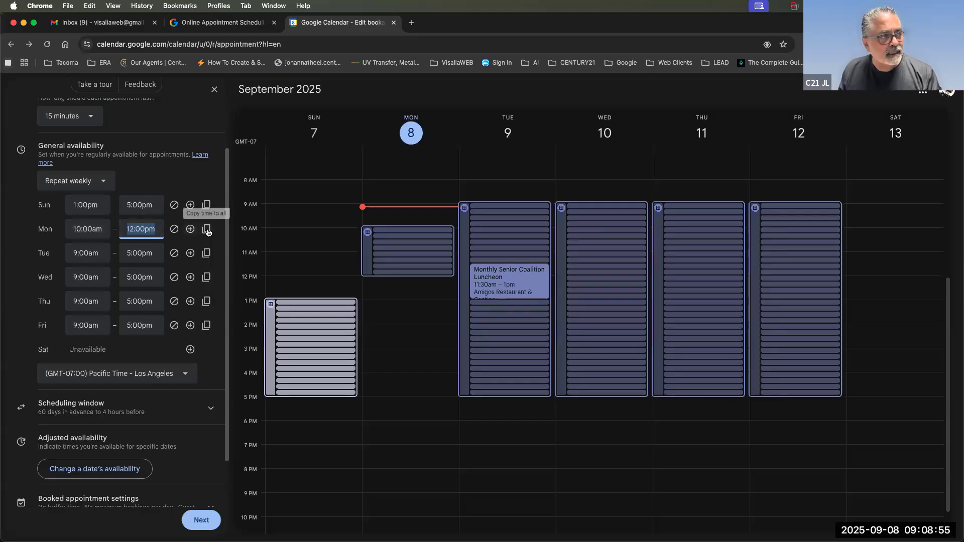
Add a second Monday availability period from 1:00pm to 3:00pm.
left_click(190, 229)
left_click(74, 254)
left_click(131, 252)
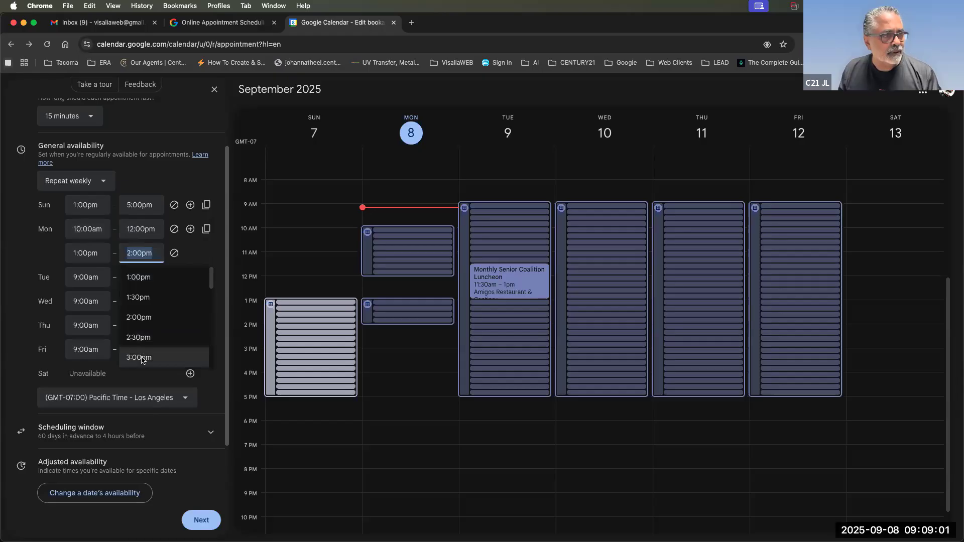
left_click(142, 358)
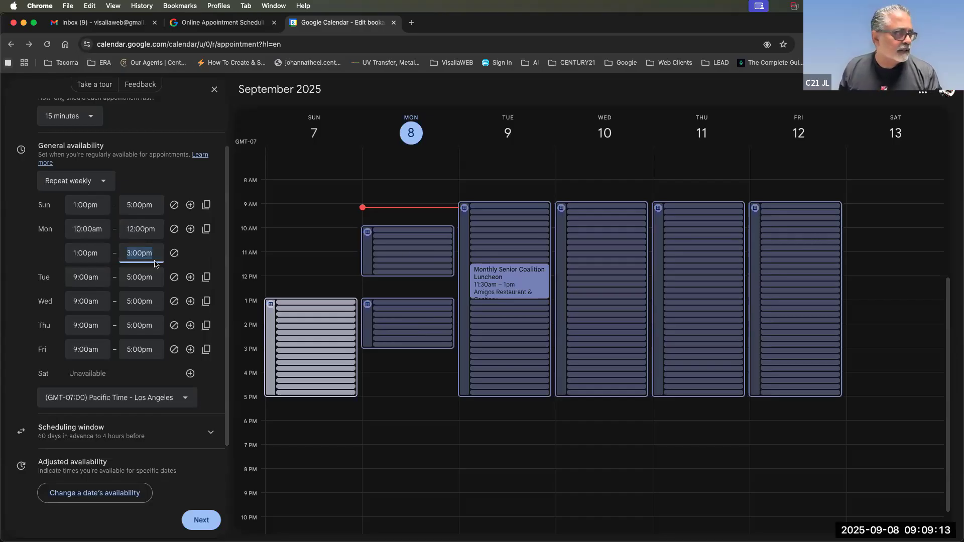
left_click_drag(74, 279, 82, 279)
Set Tuesday's availability to 7:00am–10:00am.
scroll(91, 342, "up", 3)
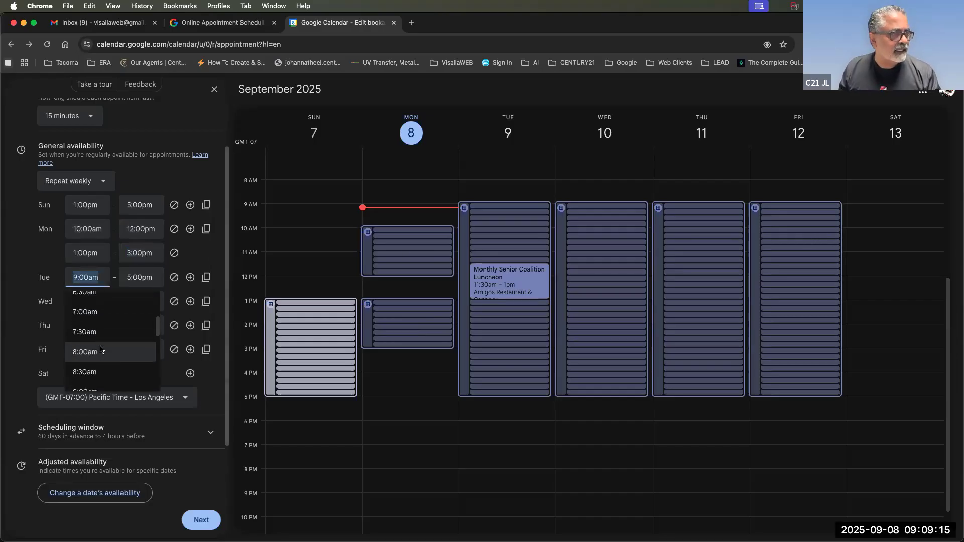
left_click(90, 319)
left_click(140, 278)
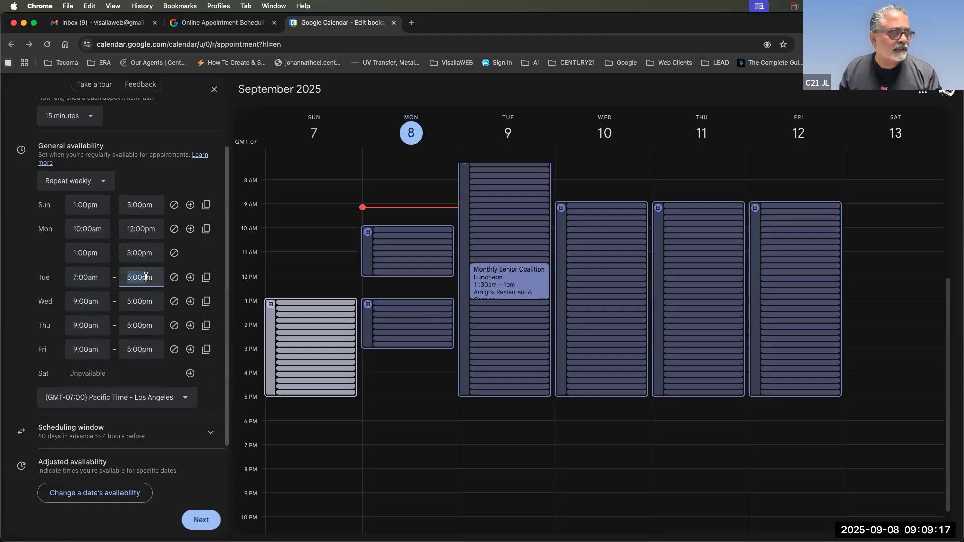
scroll(163, 347, "up", 5)
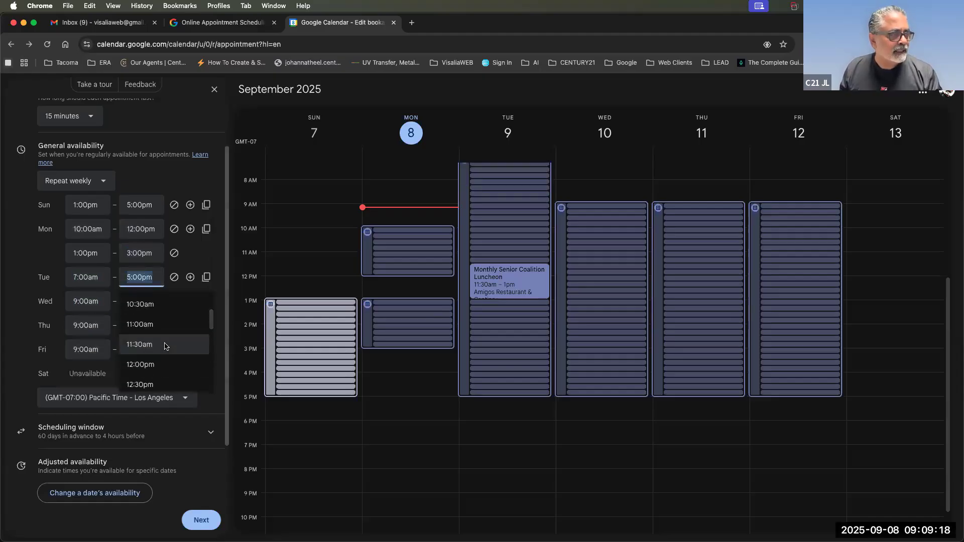
left_click(153, 315)
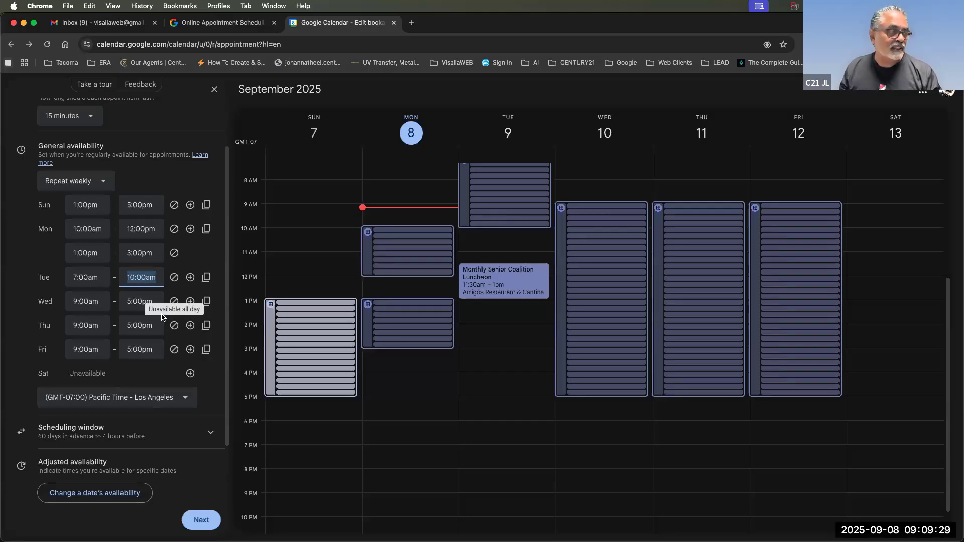
End Wednesday's availability at 1:00pm so it runs 9:00am–1:00pm.
left_click(131, 304)
scroll(140, 366, "up", 3)
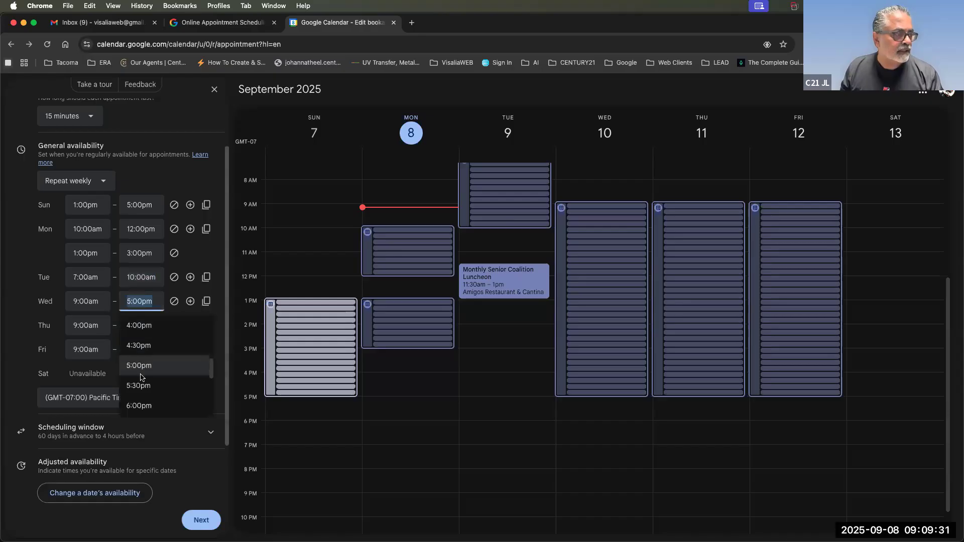
scroll(141, 377, "up", 2)
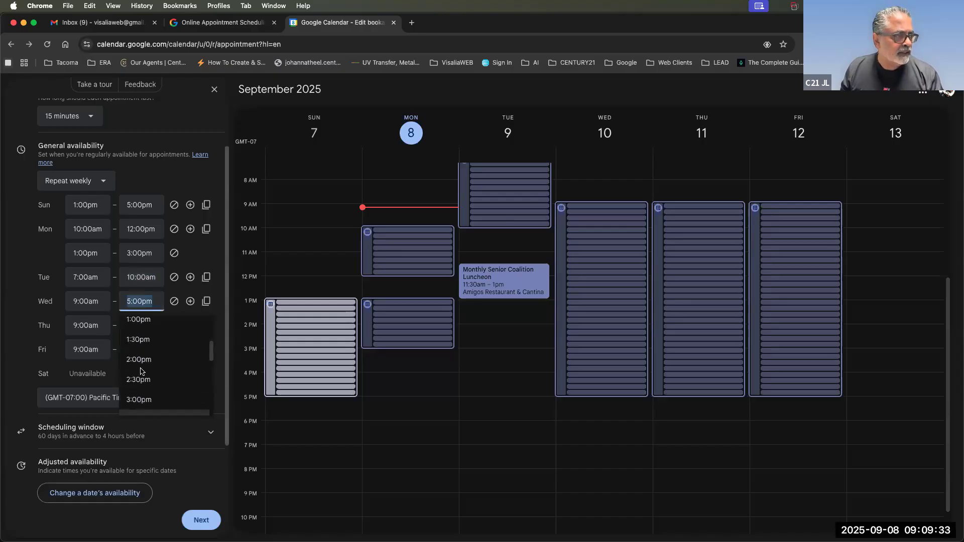
left_click(137, 322)
Set Thursday's availability to 9:30am–11:00am.
left_click(86, 327)
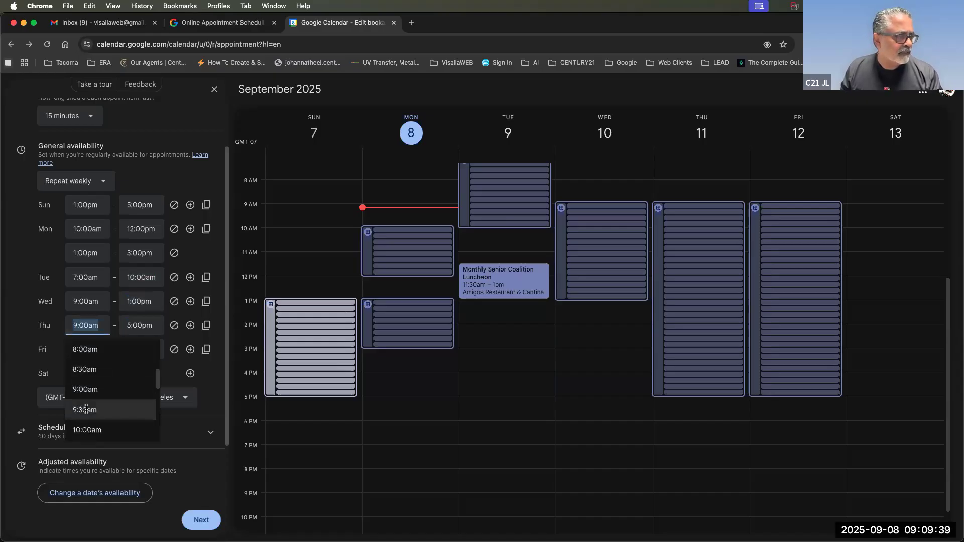
left_click(86, 409)
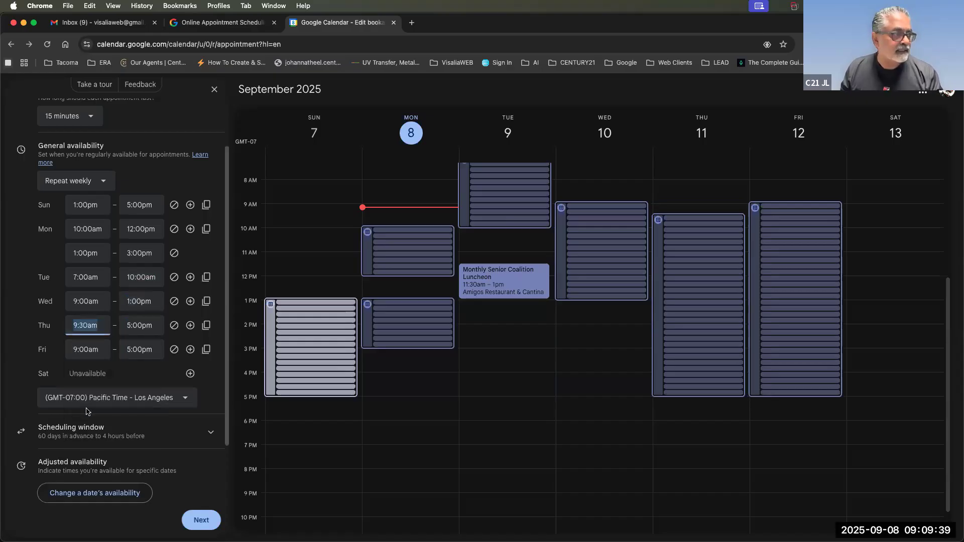
left_click(136, 324)
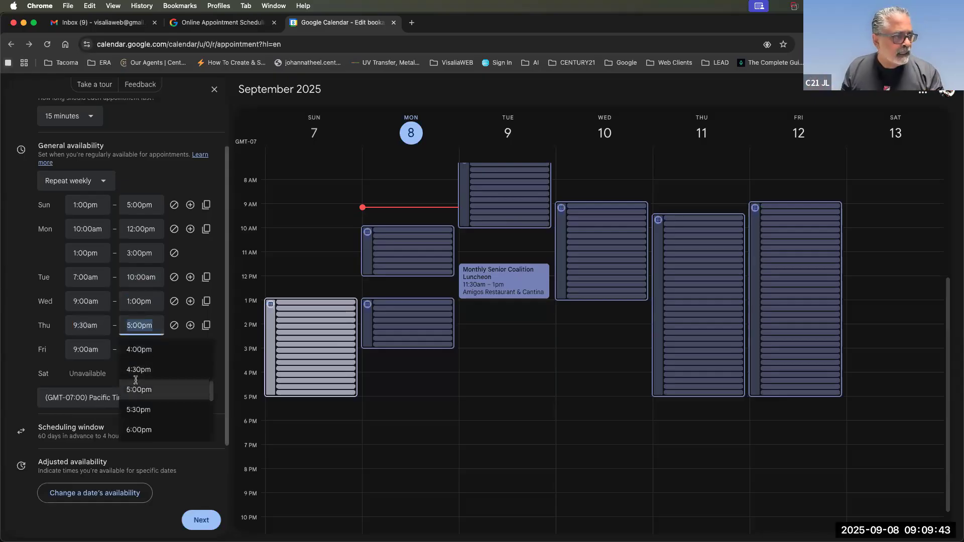
scroll(136, 380, "up", 4)
scroll(136, 381, "up", 4)
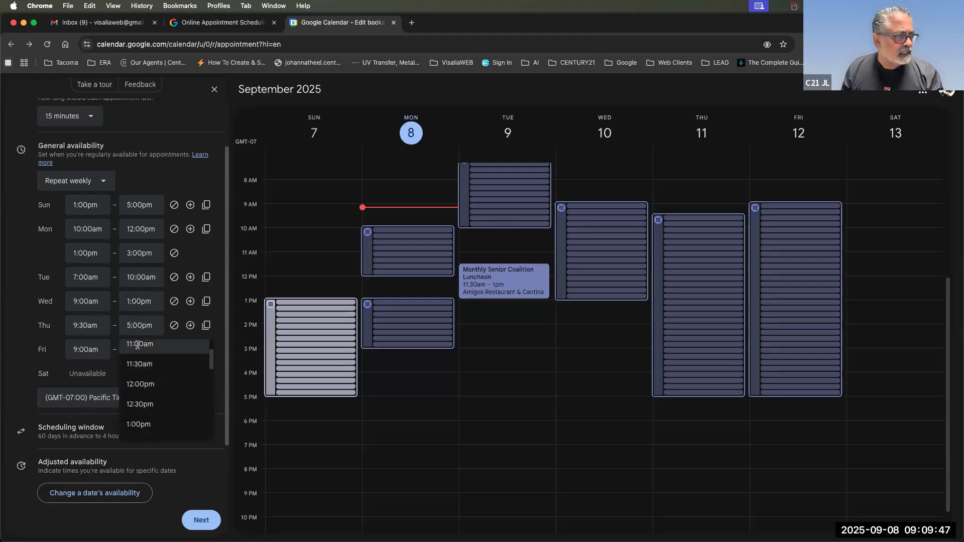
left_click(137, 345)
Set Friday's availability to 7:00am–11:00am.
left_click(87, 352)
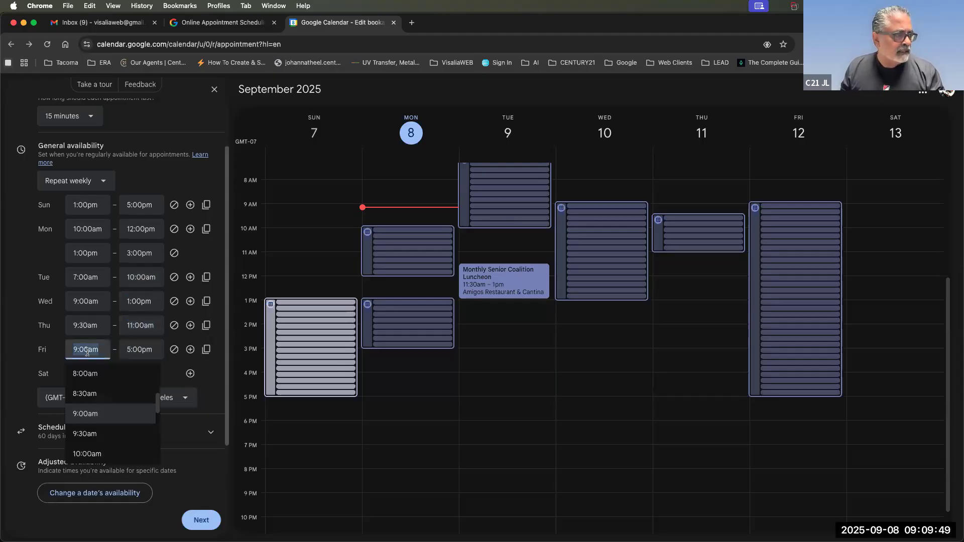
left_click(135, 353)
left_click(86, 352)
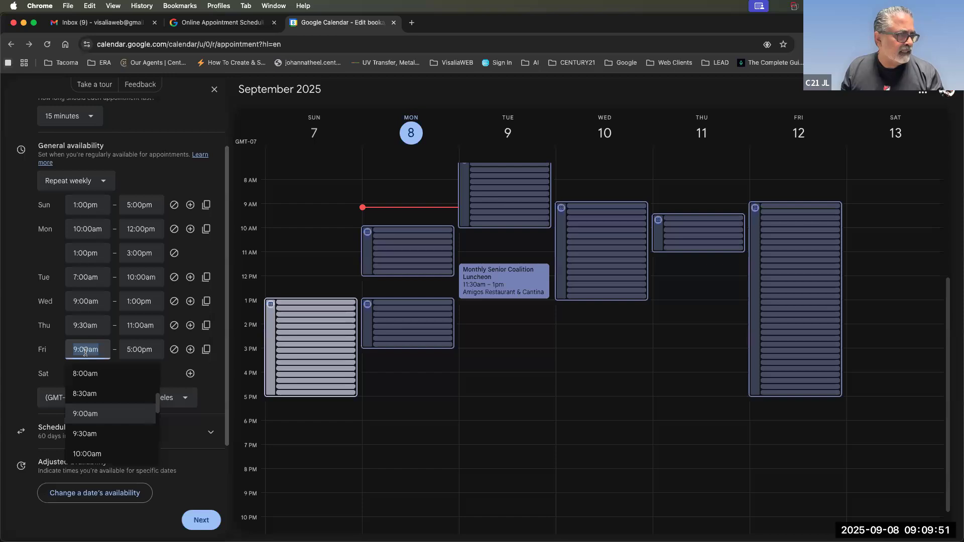
scroll(90, 398, "up", 3)
left_click(88, 394)
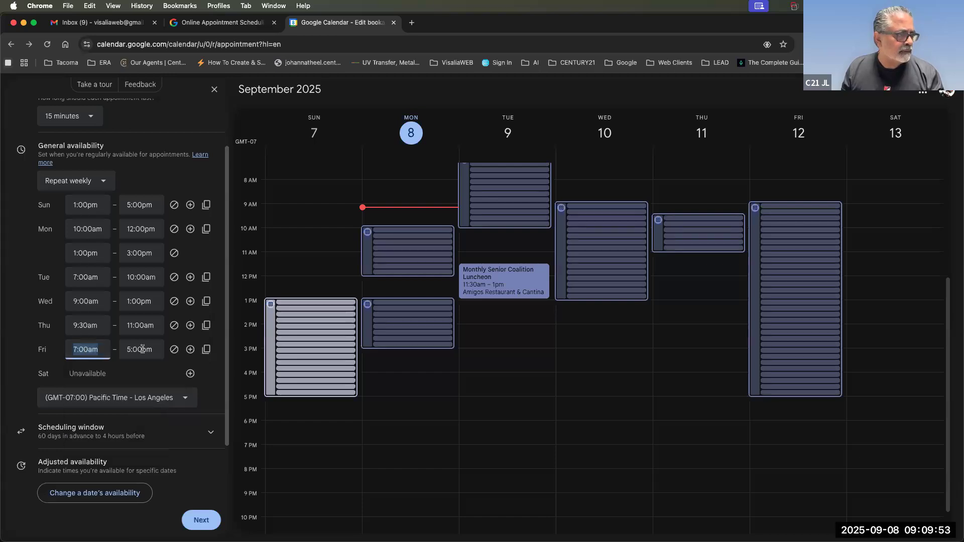
left_click(142, 349)
scroll(149, 421, "up", 5)
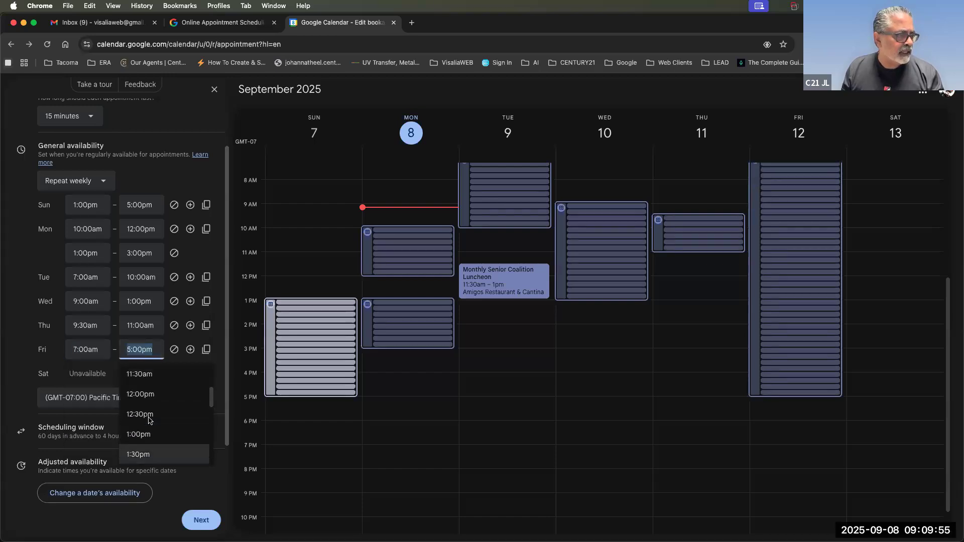
scroll(148, 421, "up", 2)
left_click(146, 402)
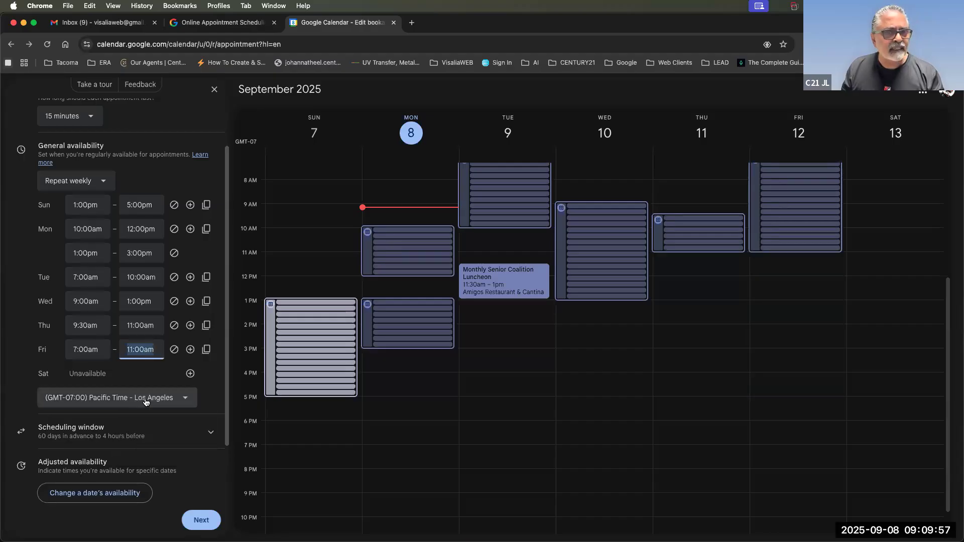
scroll(588, 396, "up", 2)
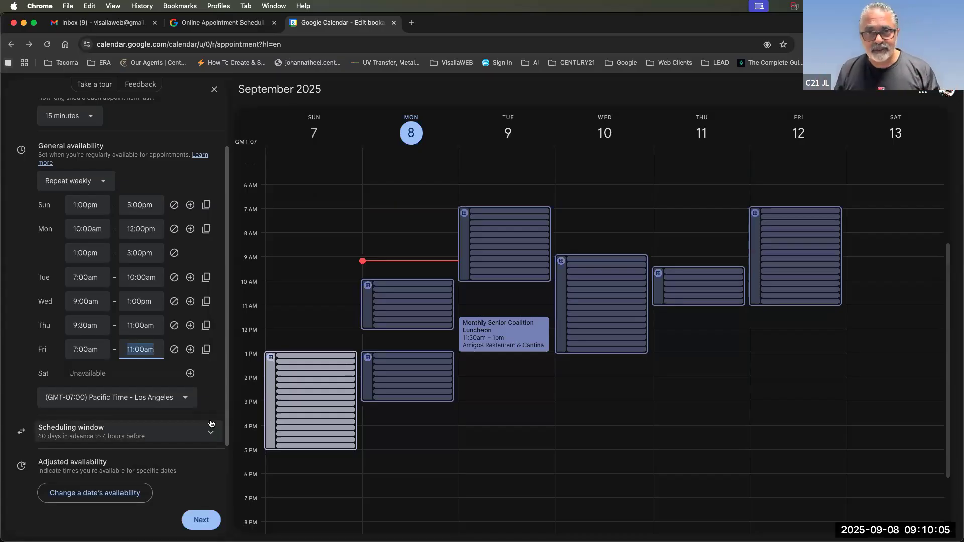
Expand the Scheduling window and change maximum advance booking from 60 to 3 days.
scroll(136, 329, "down", 3)
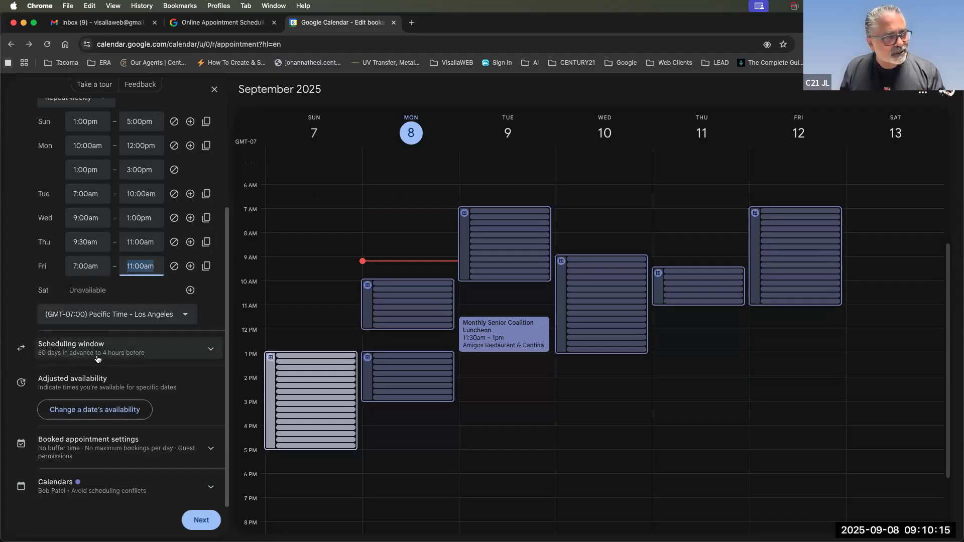
left_click(159, 354)
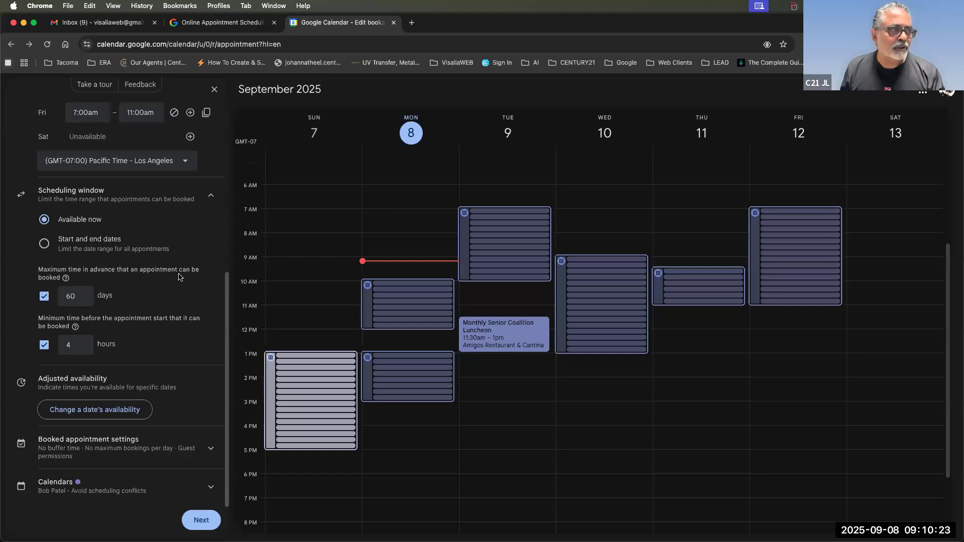
double_click(72, 301)
type("4")
key("BackSpace")
type("3")
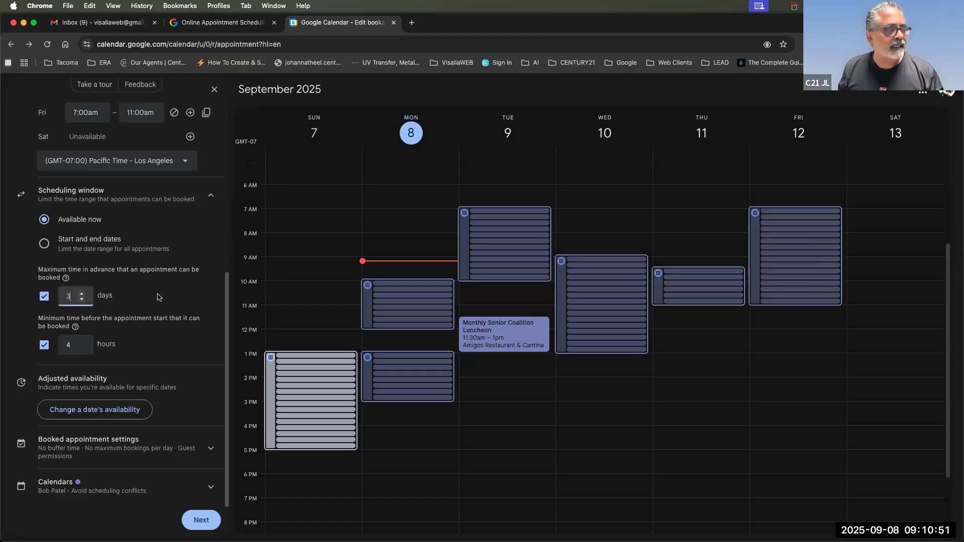
left_click(159, 298)
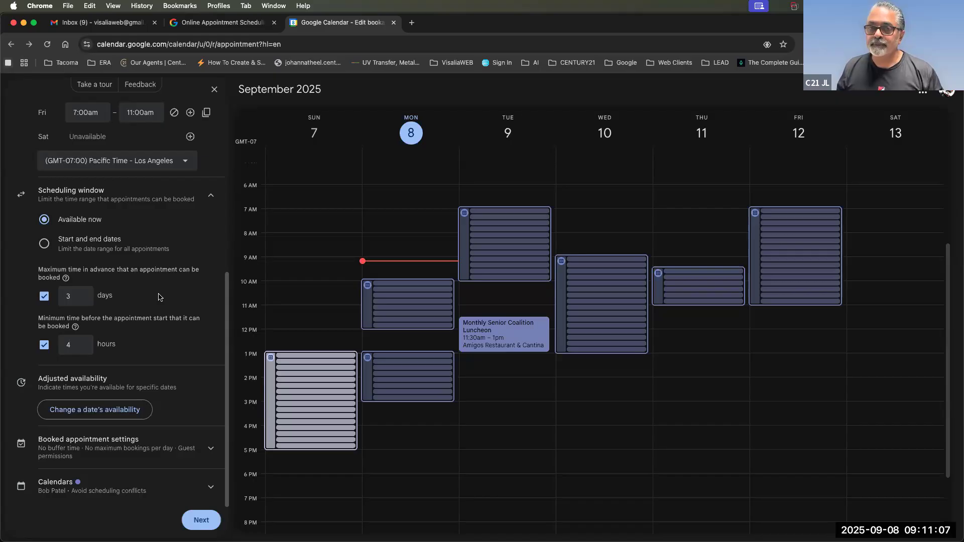
Try a 4-day advance limit, then set it back to 3 days.
left_click(69, 296)
type("4")
left_click(142, 304)
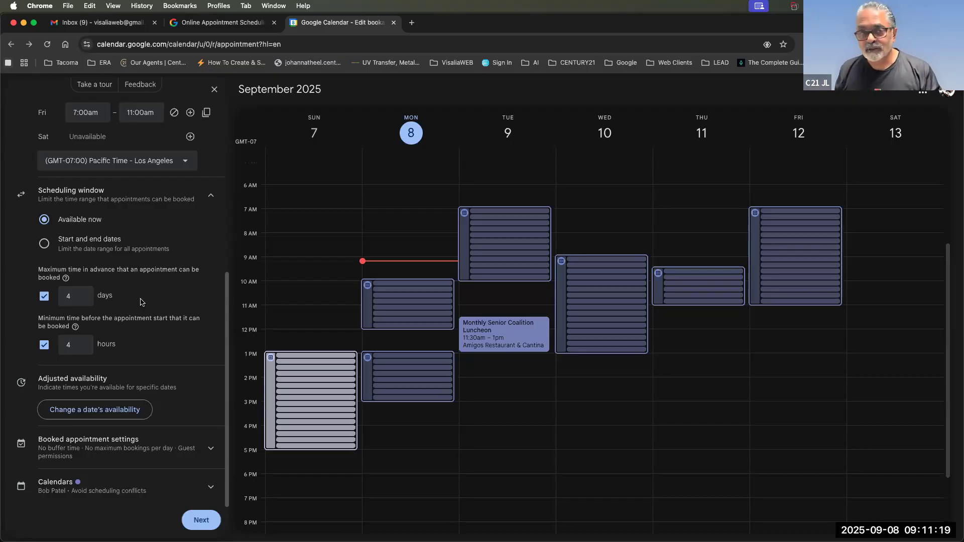
double_click(70, 300)
type("3")
left_click(158, 314)
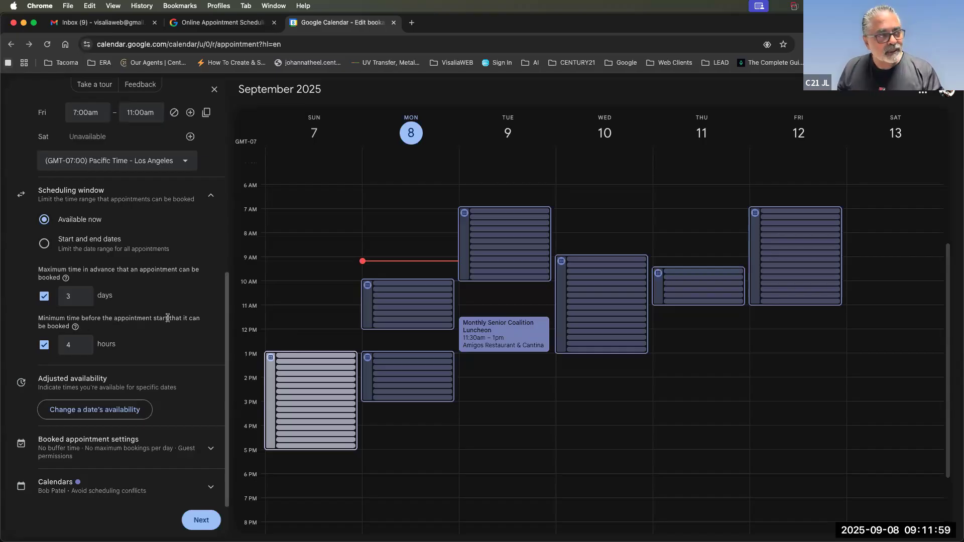
Enter 2 for minimum notice hours and raise maximum advance booking to 5 days.
left_click(67, 347)
type("2")
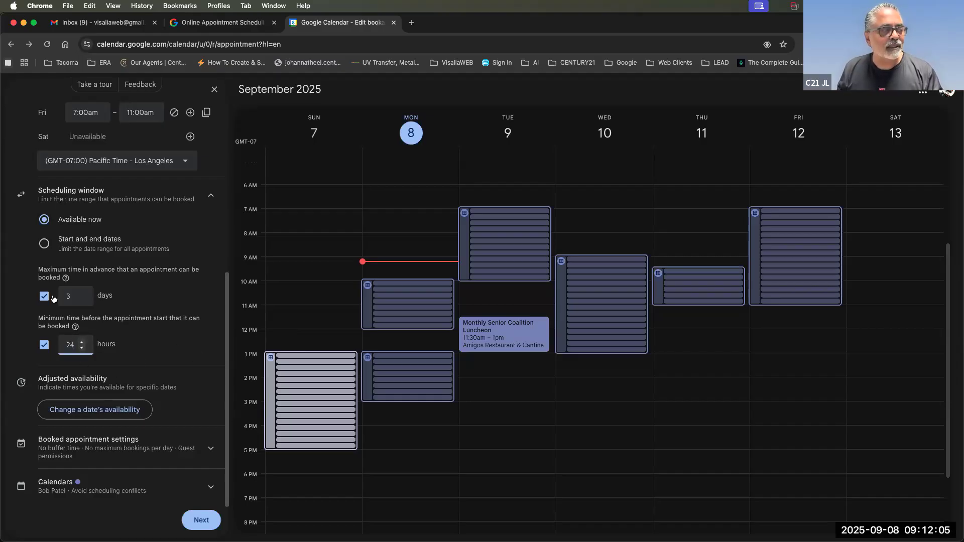
double_click(70, 295)
type("5")
left_click(172, 310)
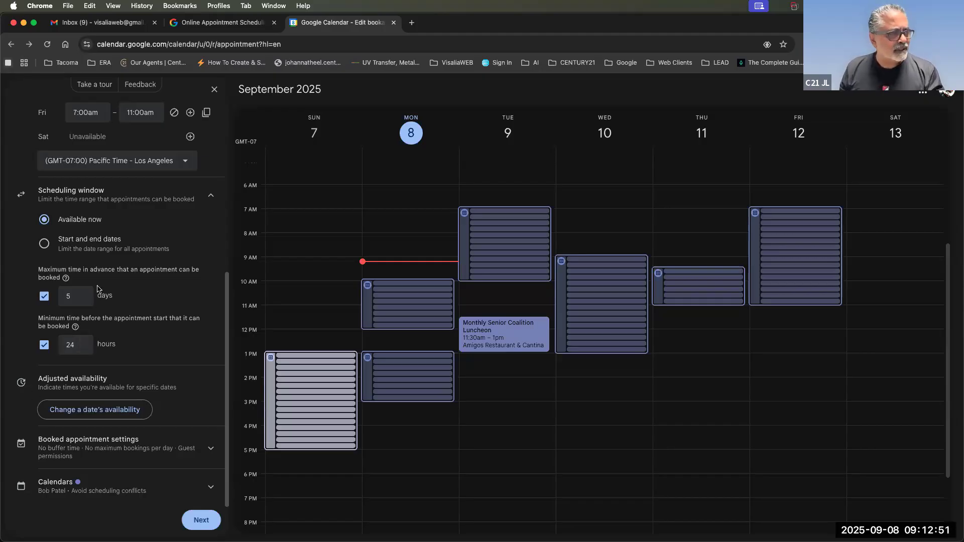
Change the minimum notice before an appointment to 6 hours.
double_click(71, 345)
type("2")
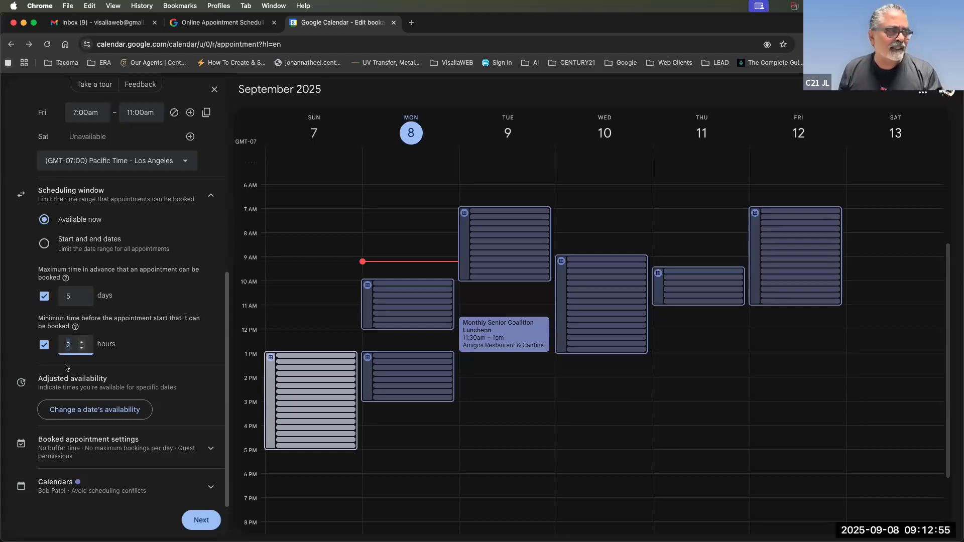
key("BackSpace")
type("6")
left_click(165, 347)
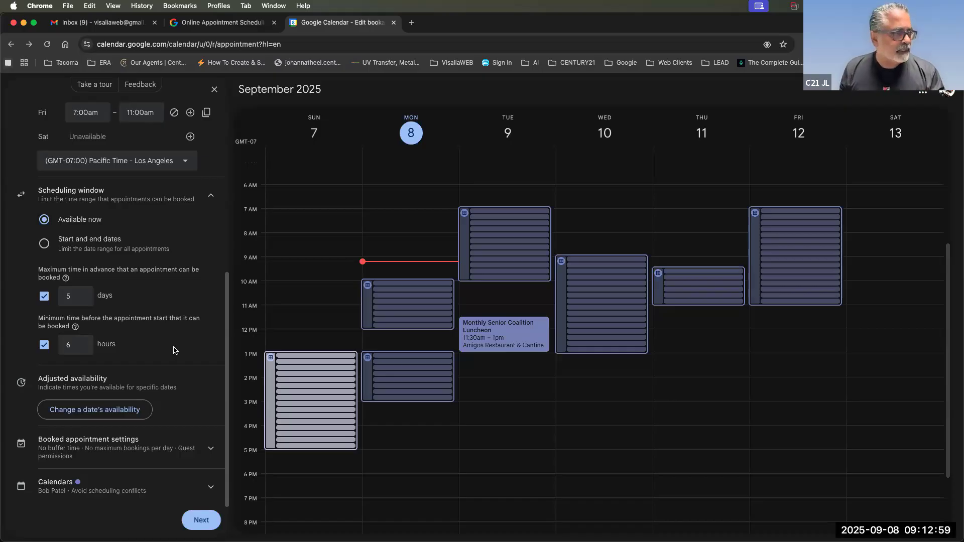
left_click_drag(36, 379, 177, 388)
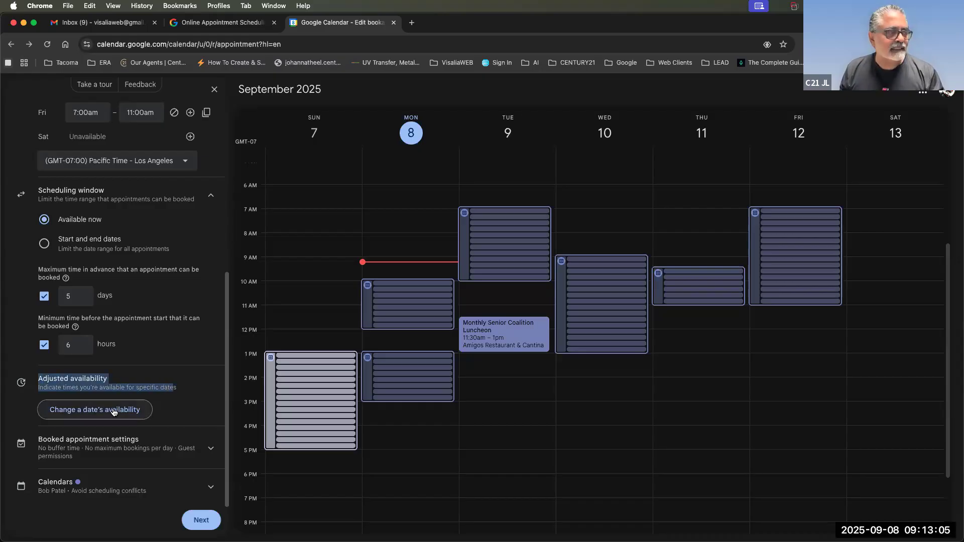
left_click(114, 411)
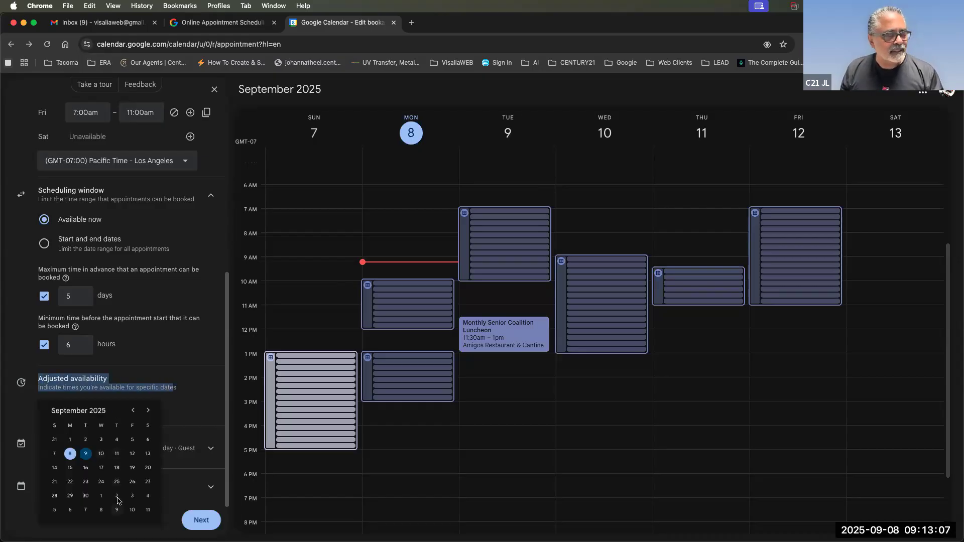
left_click(174, 374)
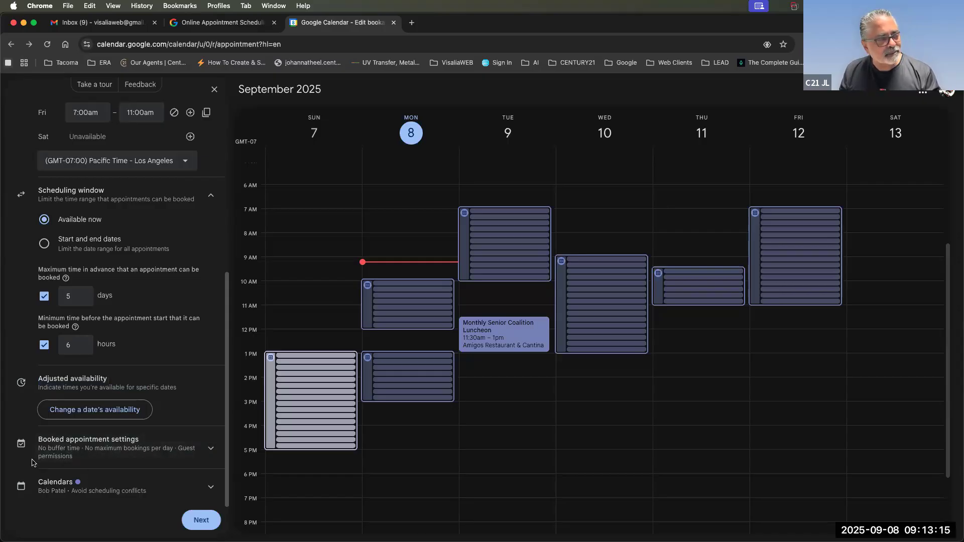
Expand Booked appointment settings and enable Buffer time at 30 minutes, replacing an initial 15.
left_click(212, 452)
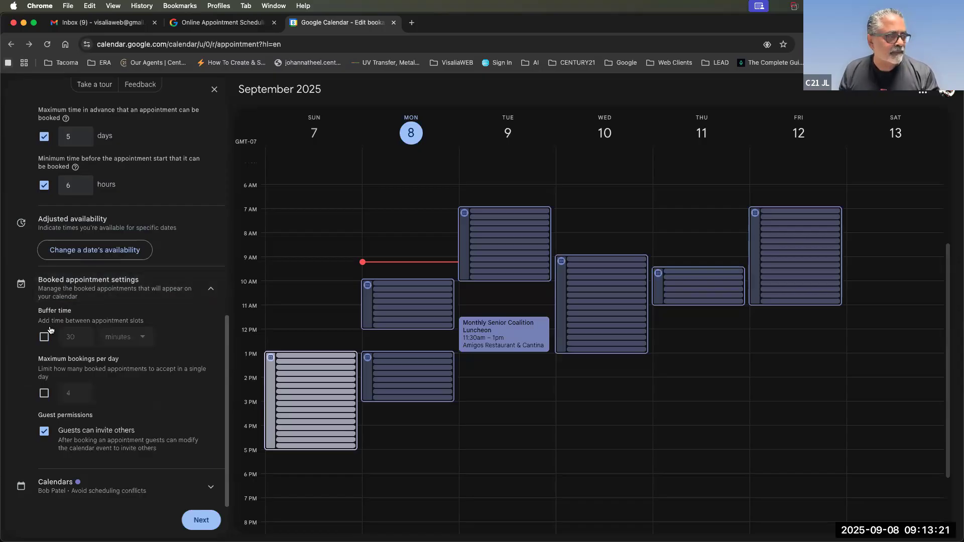
left_click_drag(38, 314, 147, 326)
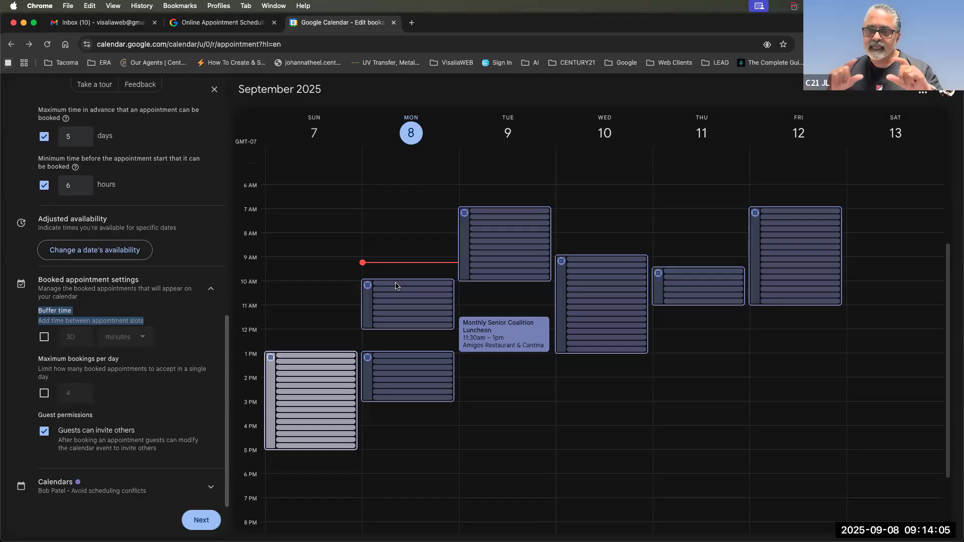
left_click(44, 337)
double_click(67, 338)
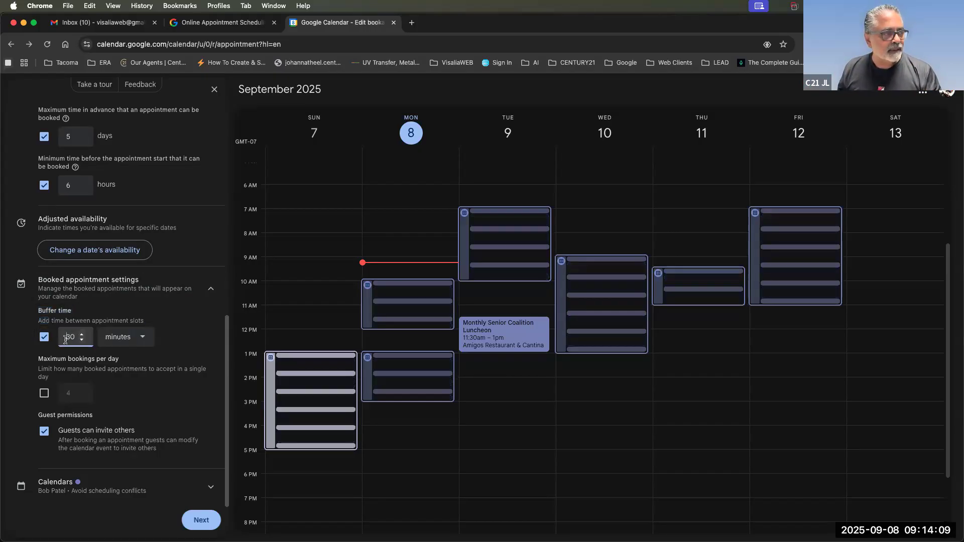
type("15")
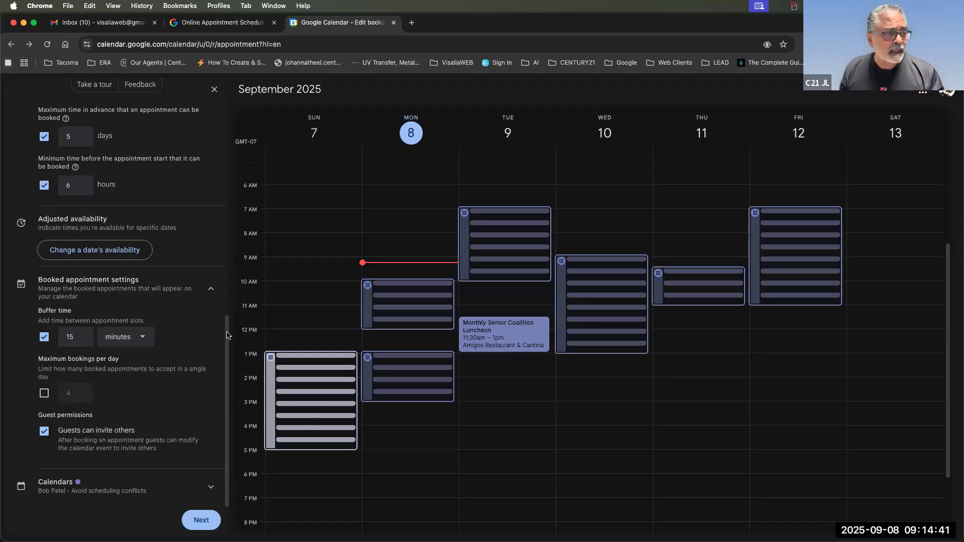
left_click(65, 337)
type("30")
left_click(197, 319)
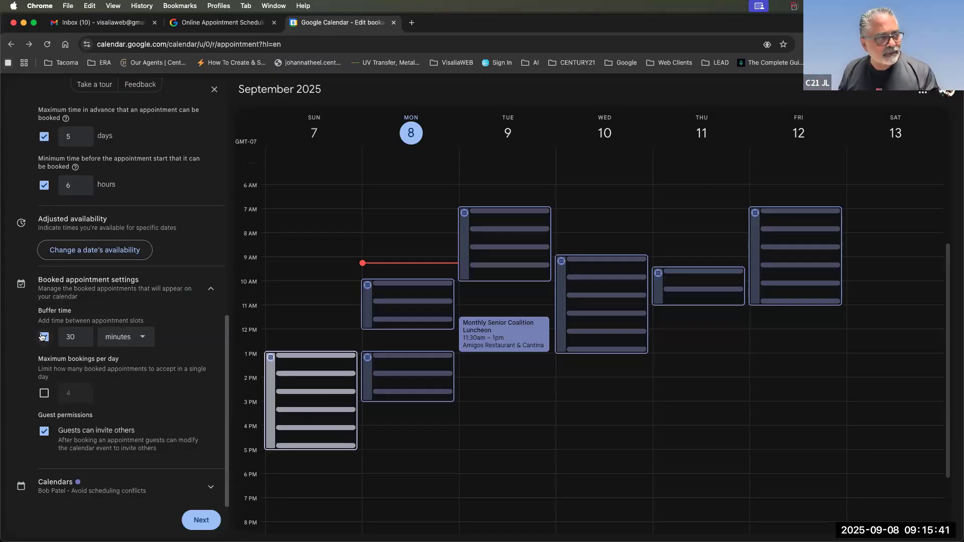
Enable Maximum bookings per day, first set to 3, then lowered to 2.
left_click_drag(72, 311, 33, 313)
left_click_drag(36, 360, 211, 374)
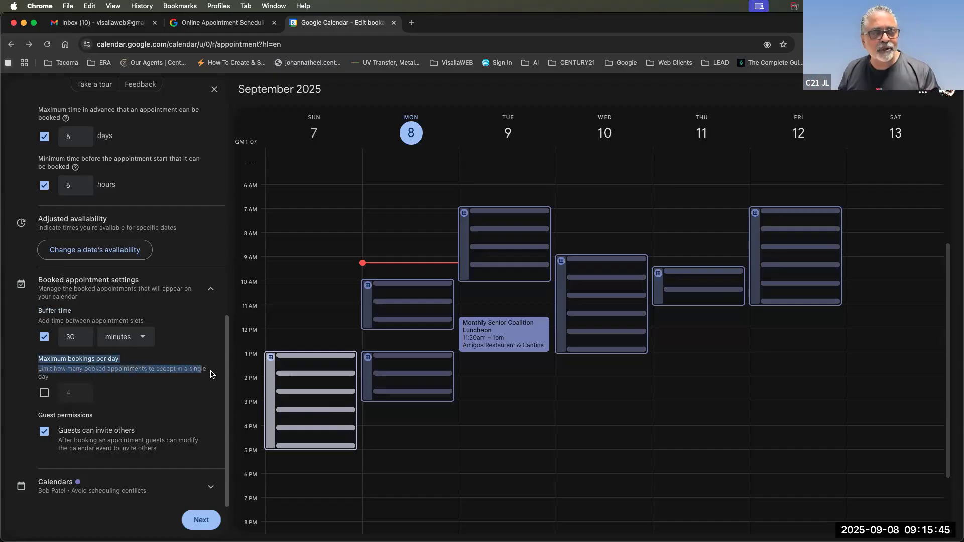
left_click(44, 393)
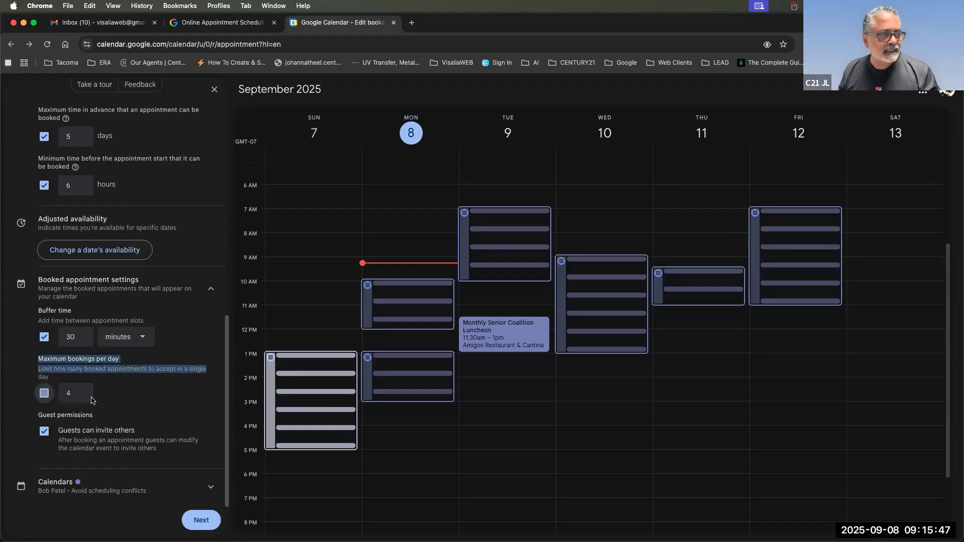
double_click(68, 394)
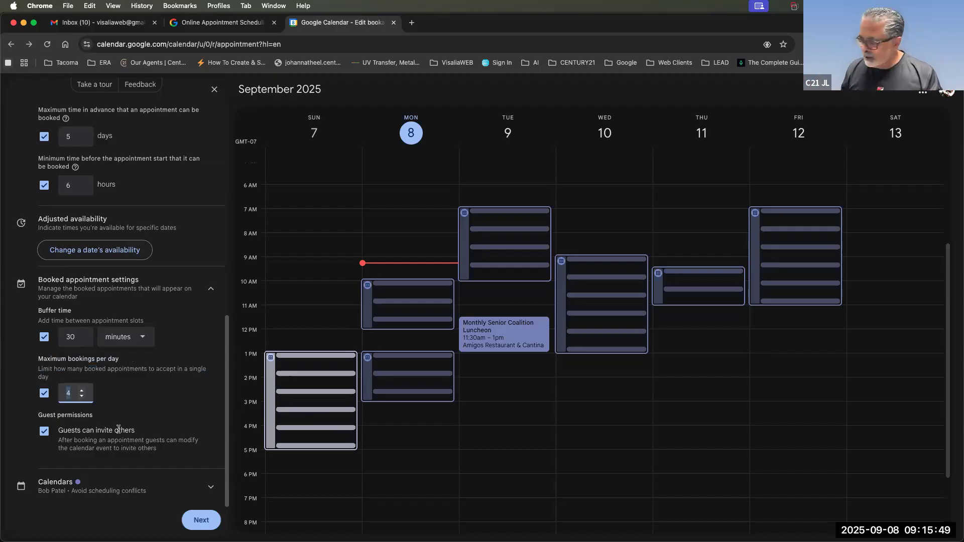
type("3")
left_click(135, 413)
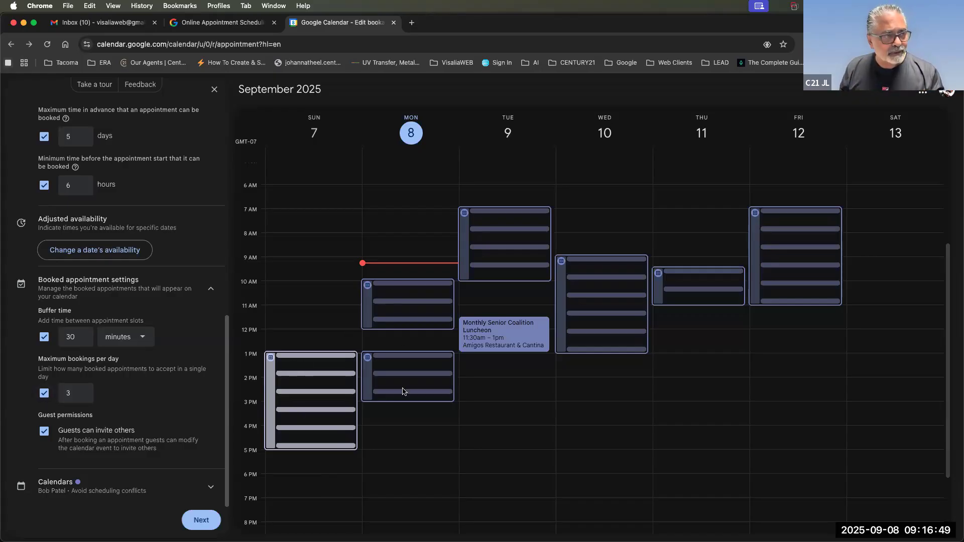
left_click_drag(73, 395, 62, 395)
type("2")
left_click(152, 397)
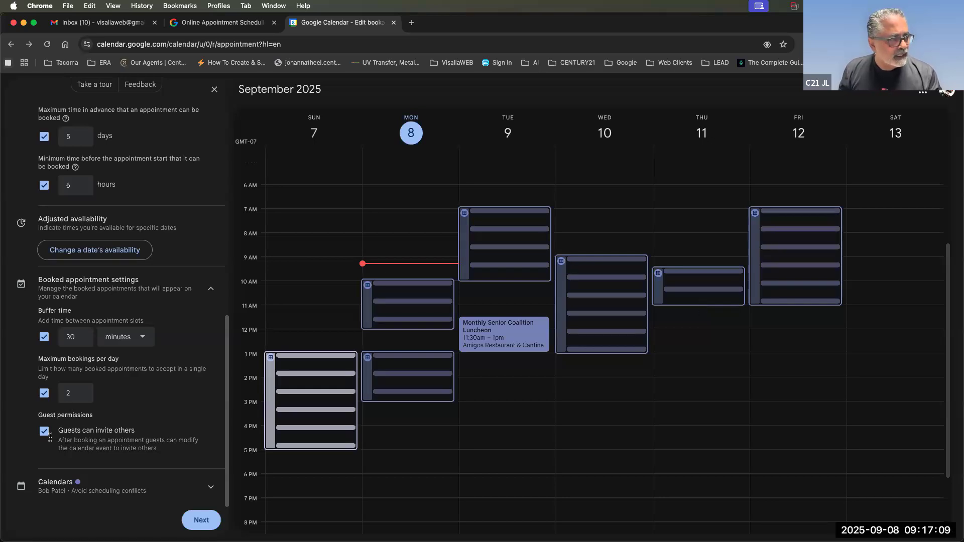
Expand the Calendars availability-check section, then switch to the Gmail inbox tab.
left_click_drag(60, 431, 168, 458)
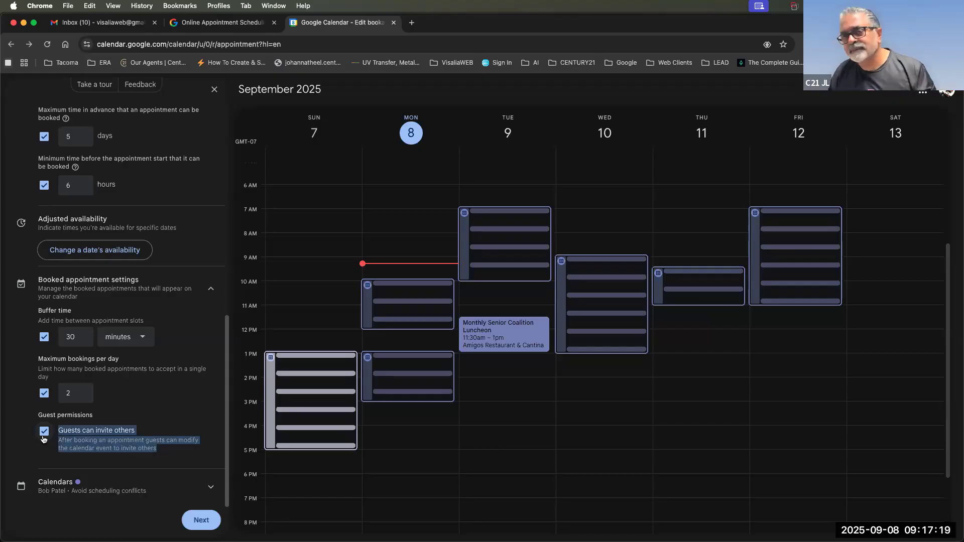
left_click(55, 491)
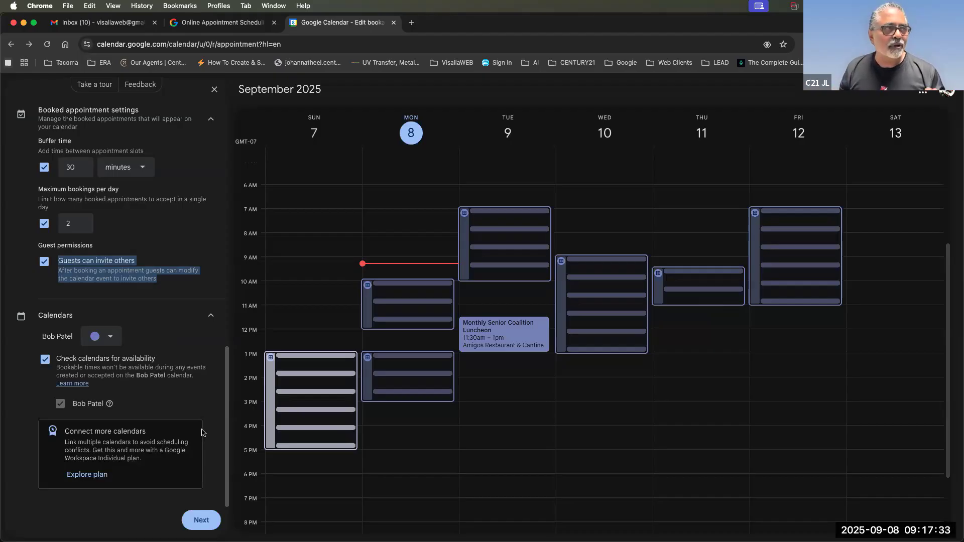
left_click(123, 24)
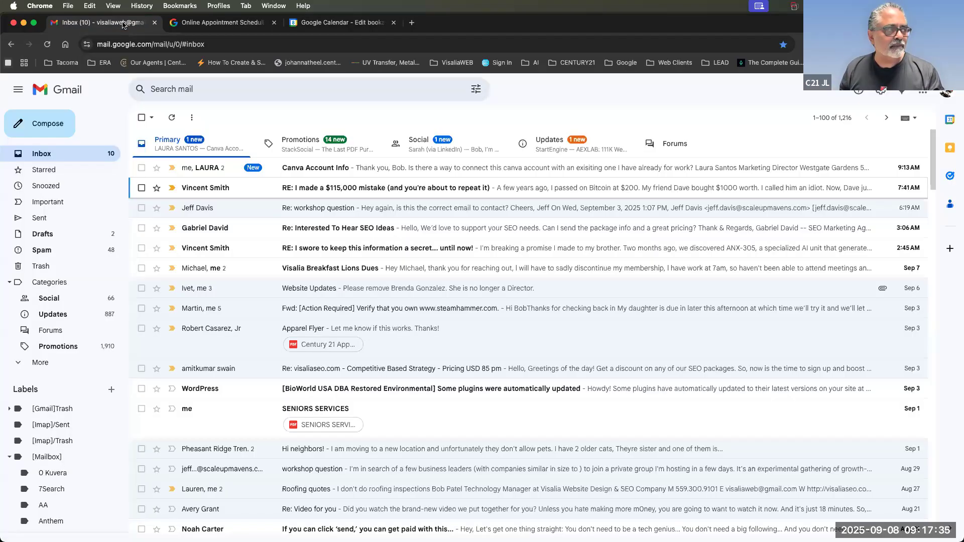
From Gmail's apps launcher, open Google Calendar in a new tab and show the account list.
scroll(170, 326, "down", 1)
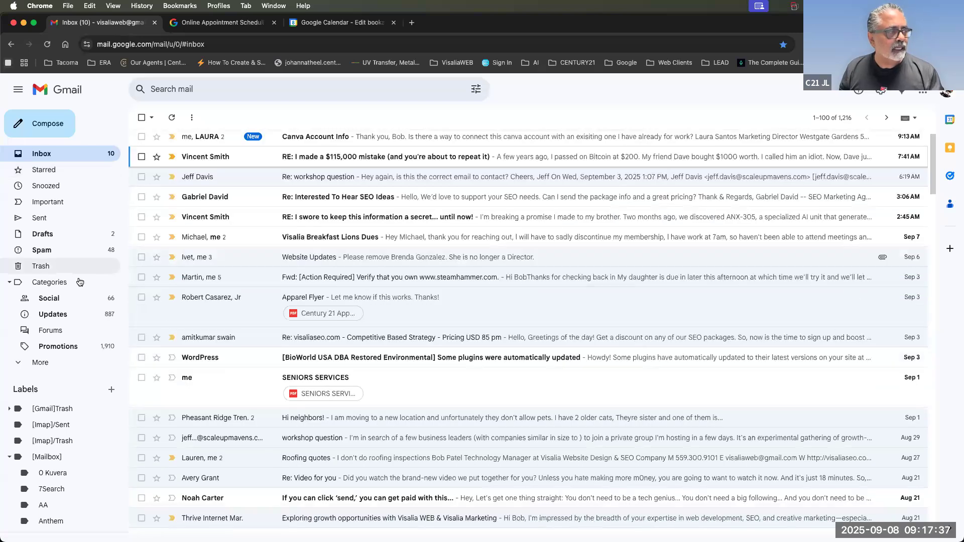
scroll(80, 283, "down", 15)
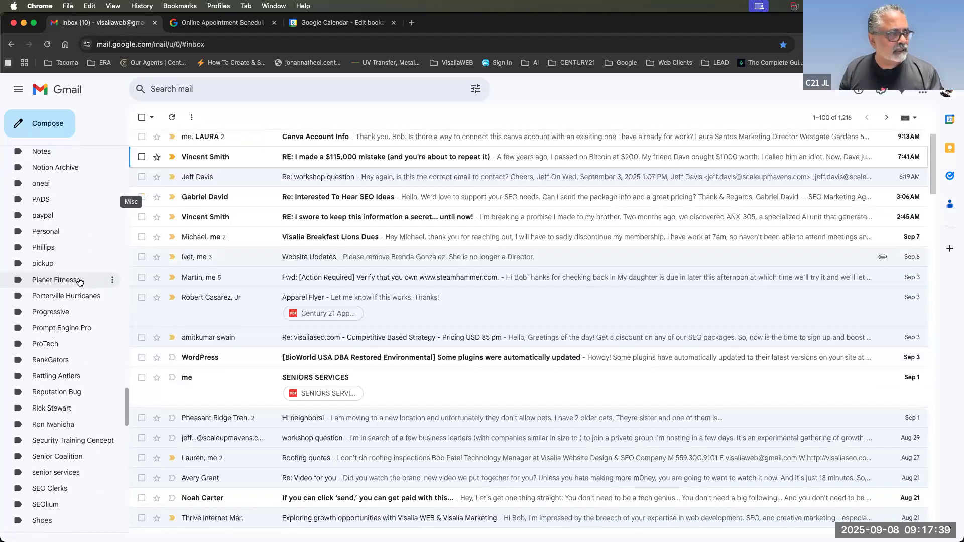
scroll(81, 281, "down", 15)
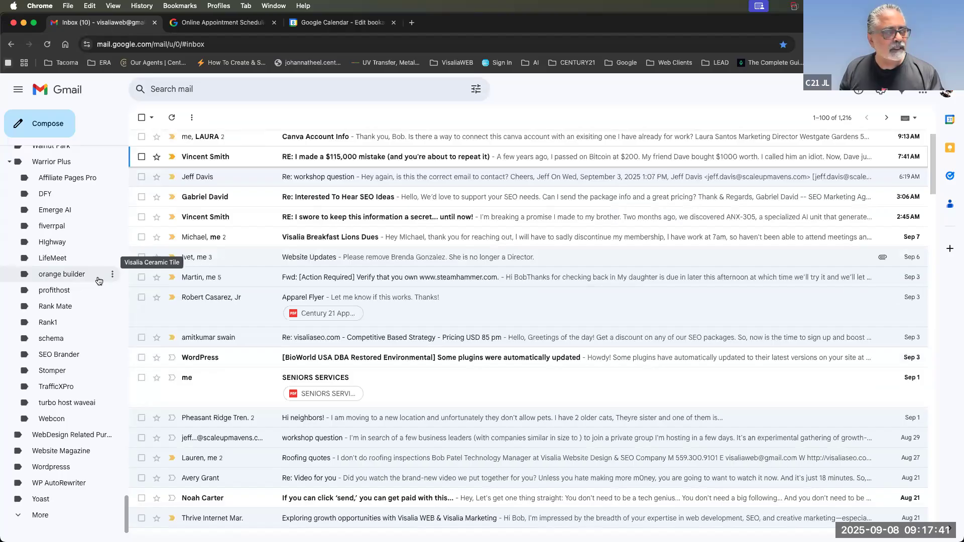
scroll(99, 281, "up", 10)
left_click(925, 94)
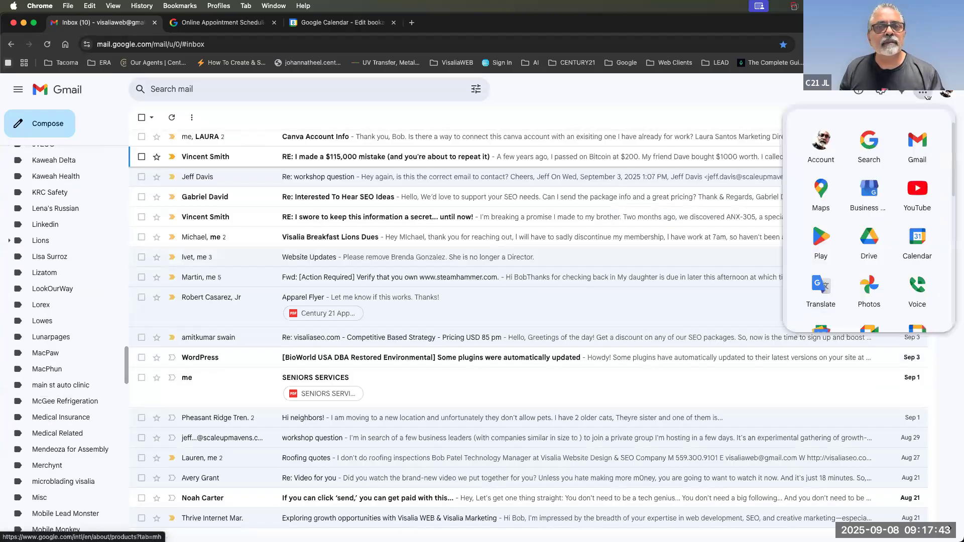
left_click(919, 240)
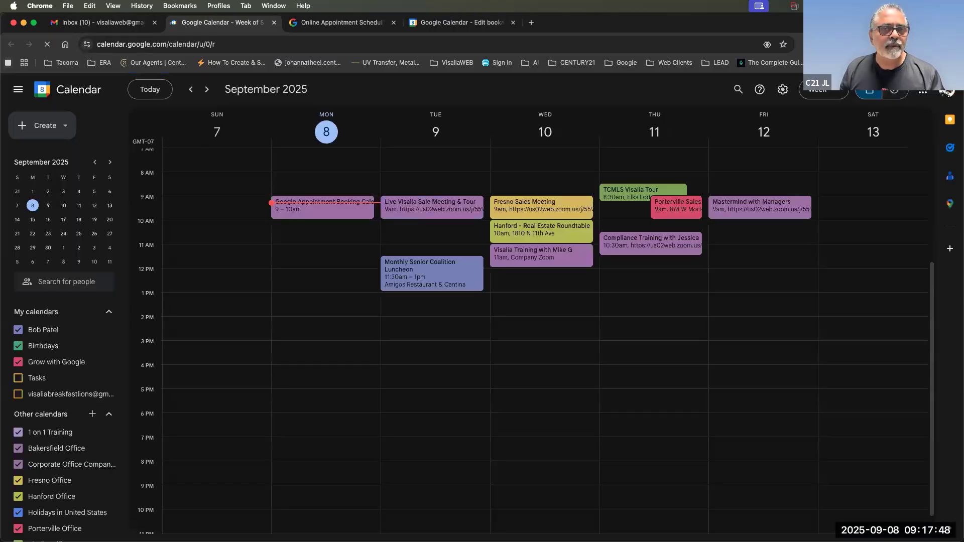
left_click(948, 91)
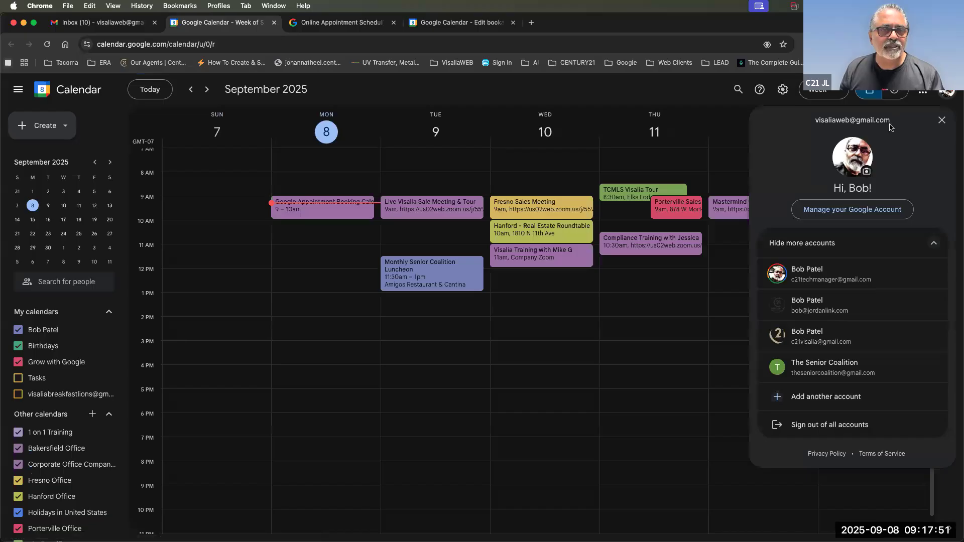
Open another account's calendar in a new tab and move between the scheduling tabs.
left_click(945, 95)
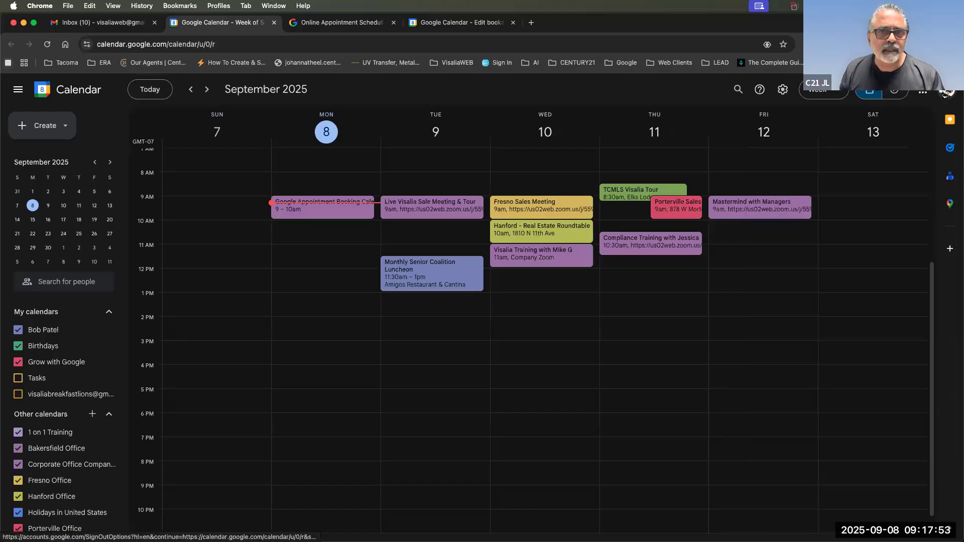
left_click(944, 95)
left_click(828, 367)
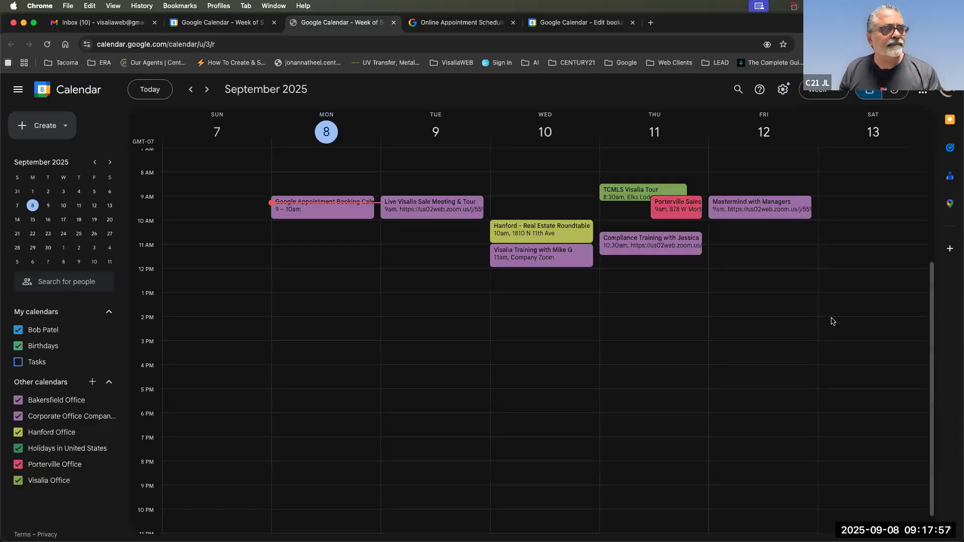
left_click(422, 22)
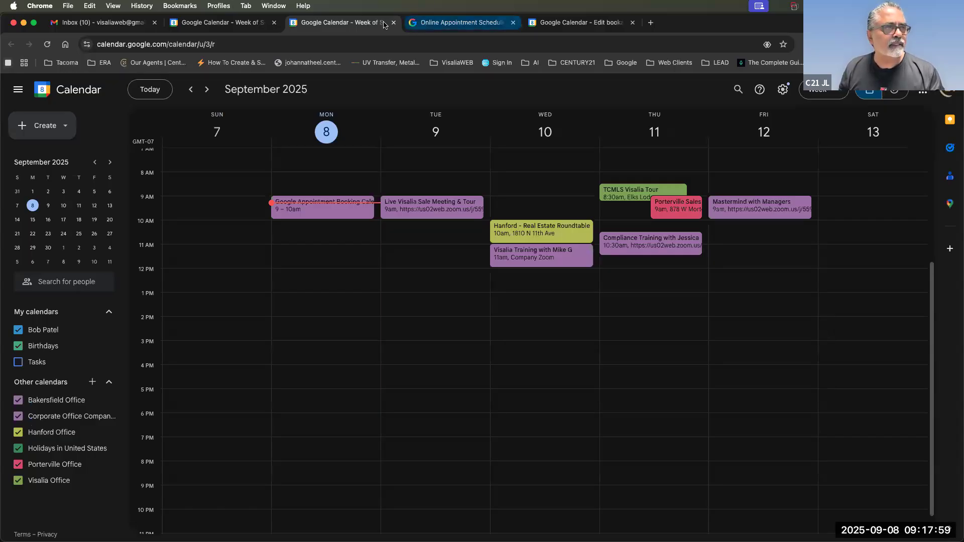
left_click(236, 29)
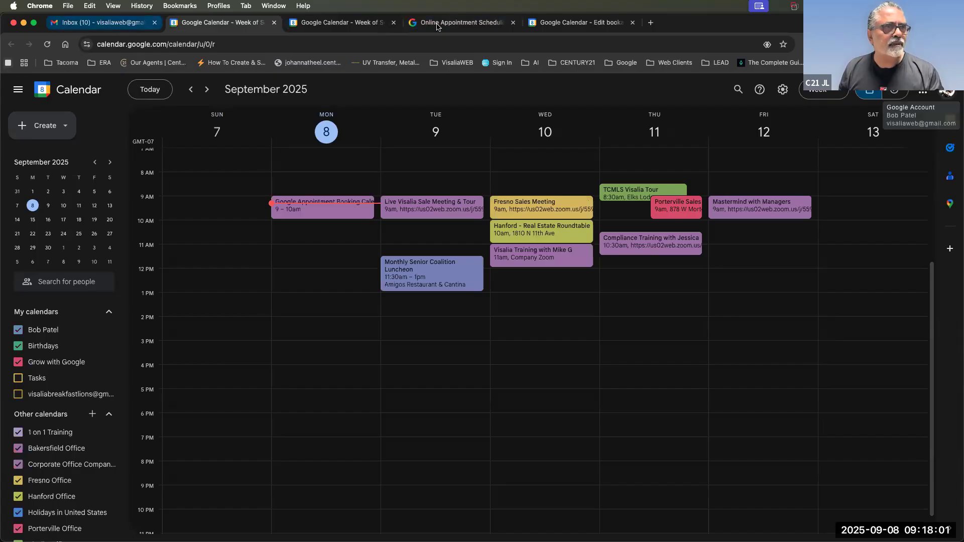
left_click(551, 26)
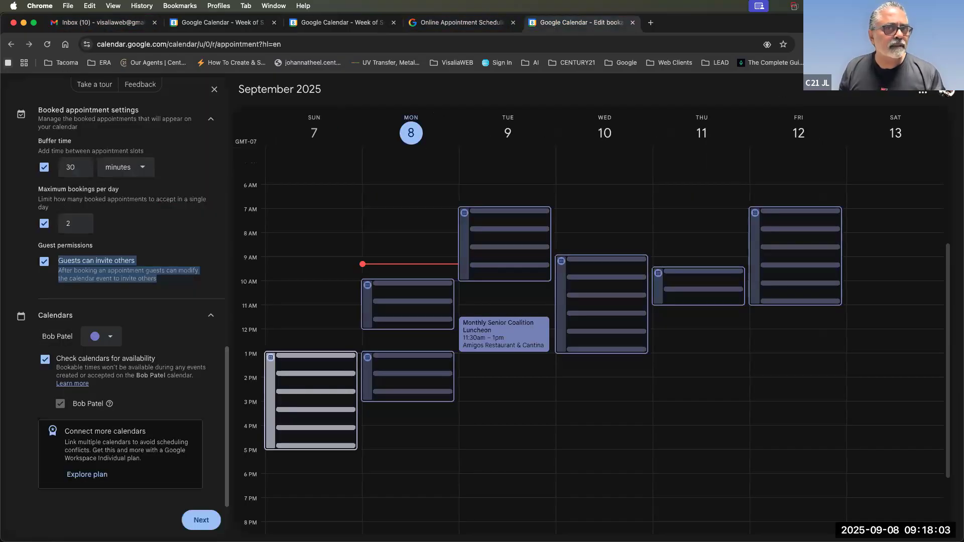
left_click(948, 92)
left_click(948, 92)
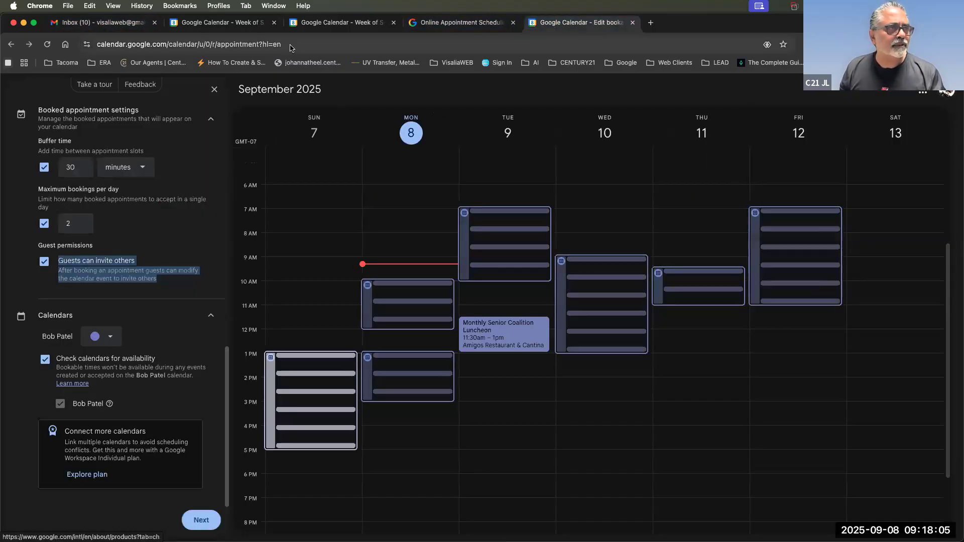
Open the main account's calendar in a new tab and hide the Birthdays and Grow with Google calendars.
left_click(465, 26)
left_click(343, 22)
left_click(948, 92)
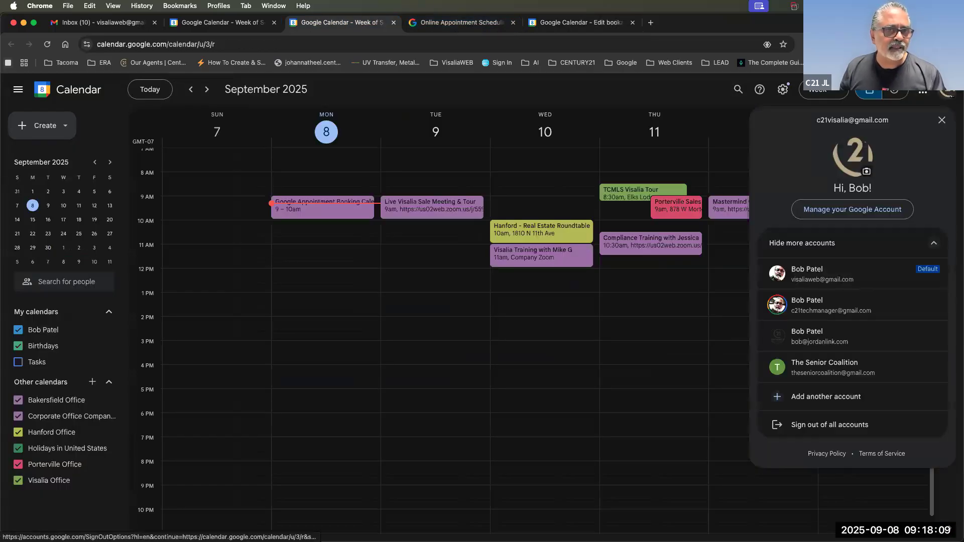
left_click(804, 281)
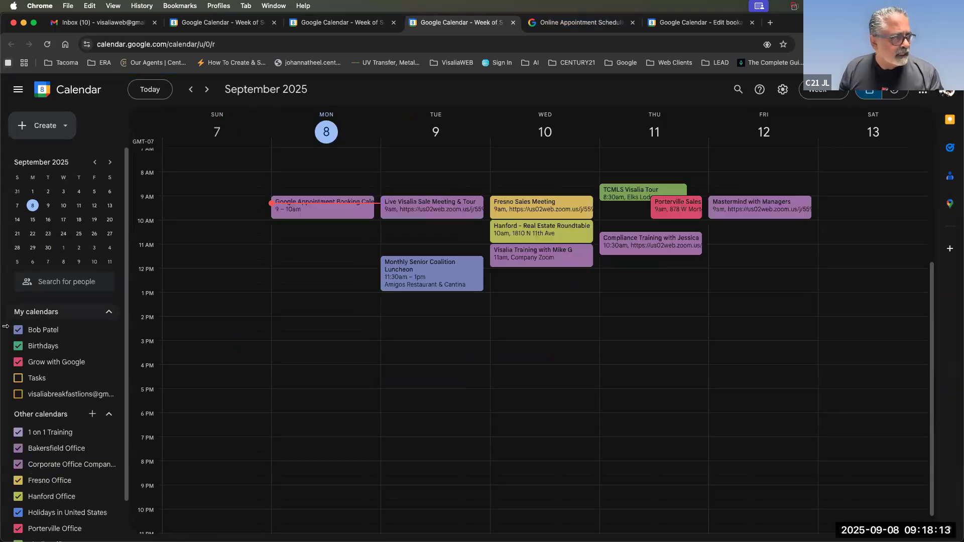
left_click(18, 346)
left_click(18, 362)
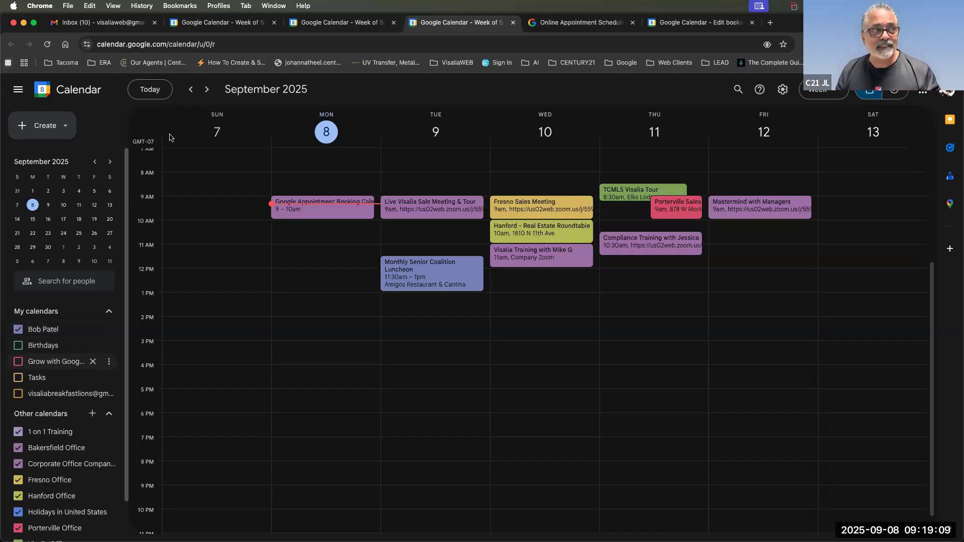
Close the duplicate calendar tab and go to the appointment scheduling info page.
left_click(236, 25)
left_click(236, 24)
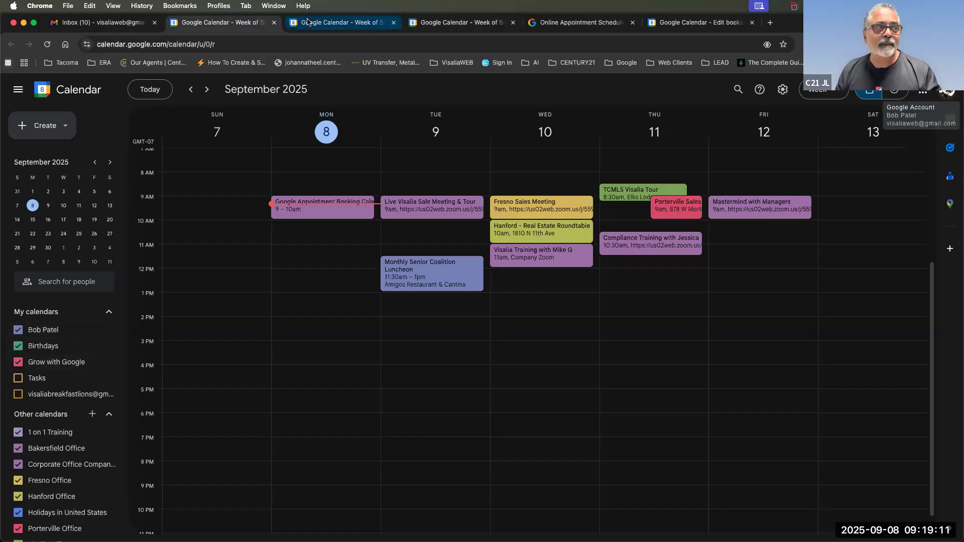
left_click(309, 23)
left_click(274, 24)
left_click(326, 26)
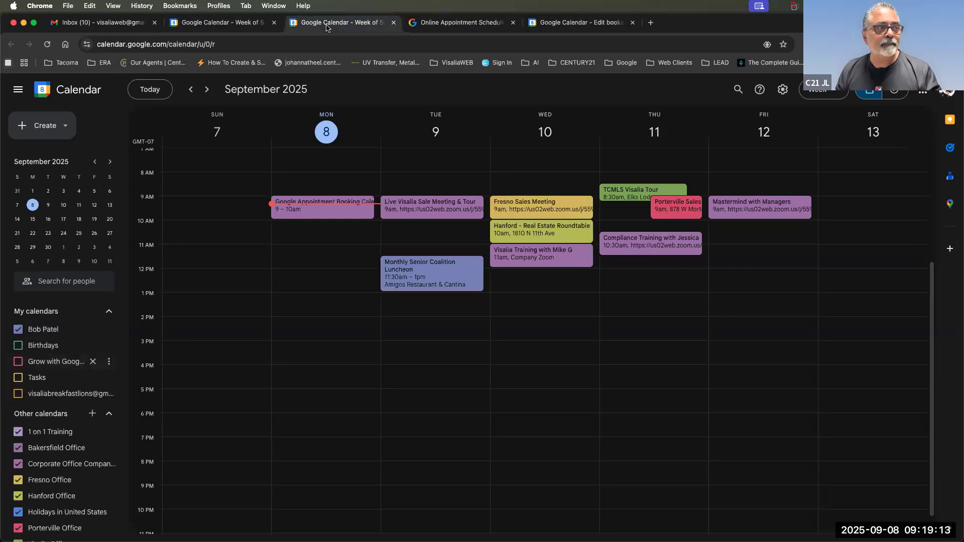
left_click(457, 25)
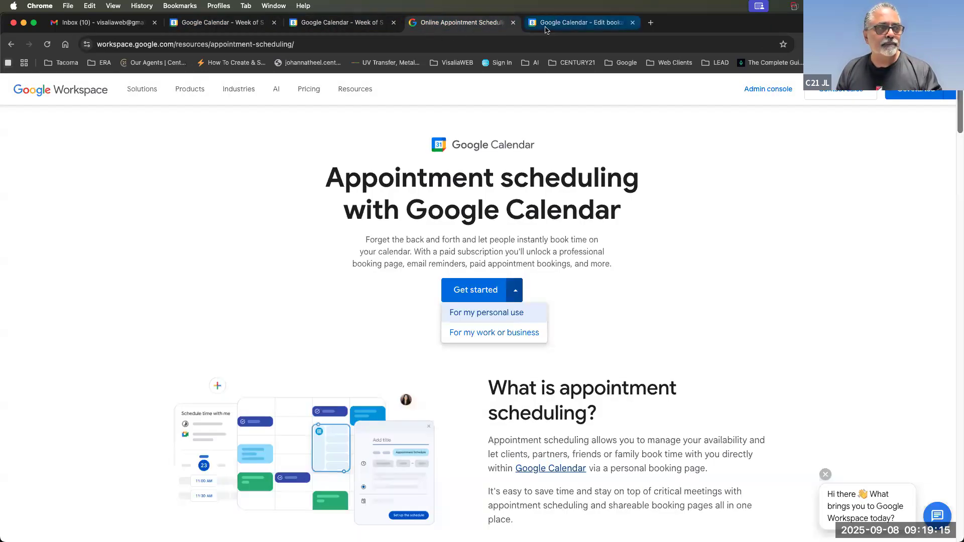
Return to the Edit booking tab and review the Calendars availability-check setting.
left_click(543, 28)
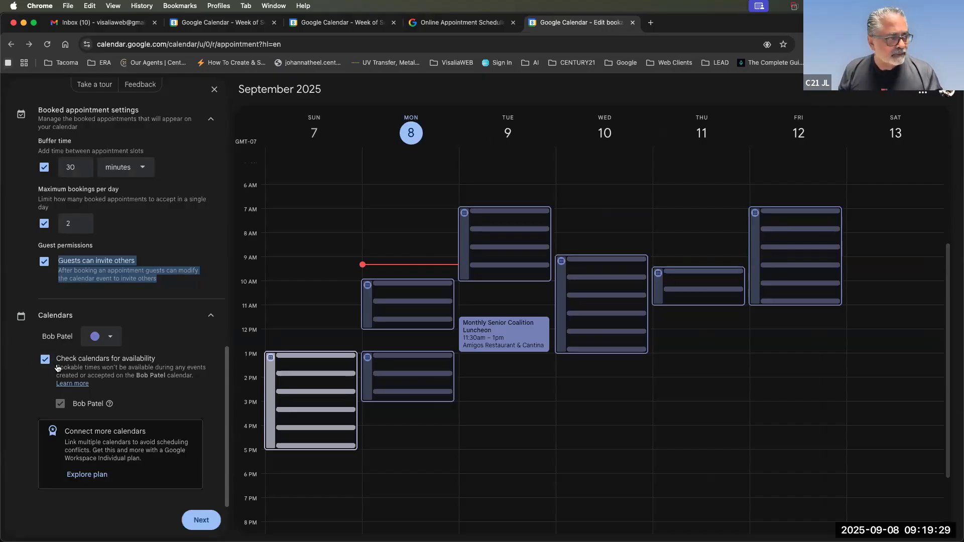
left_click_drag(55, 367, 202, 377)
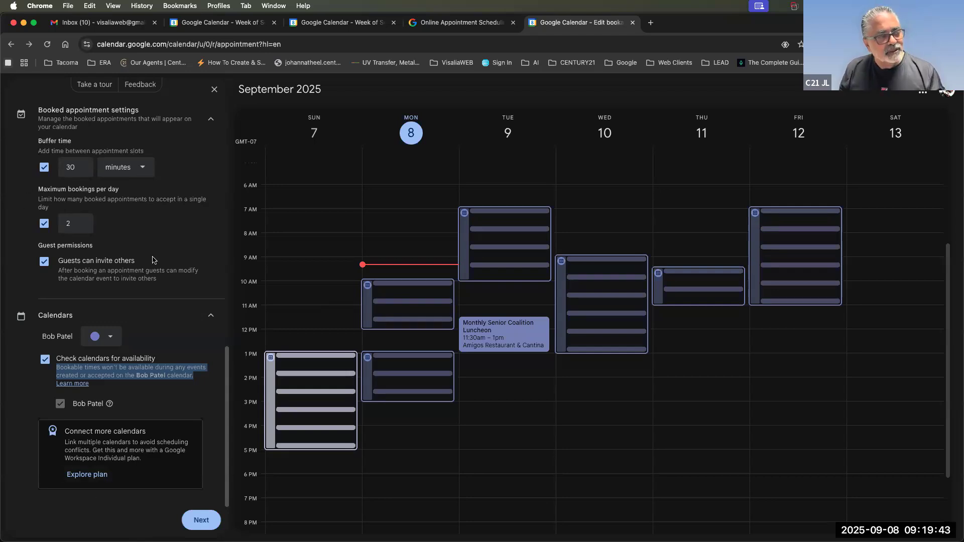
scroll(173, 415, "up", 2)
scroll(165, 437, "down", 2)
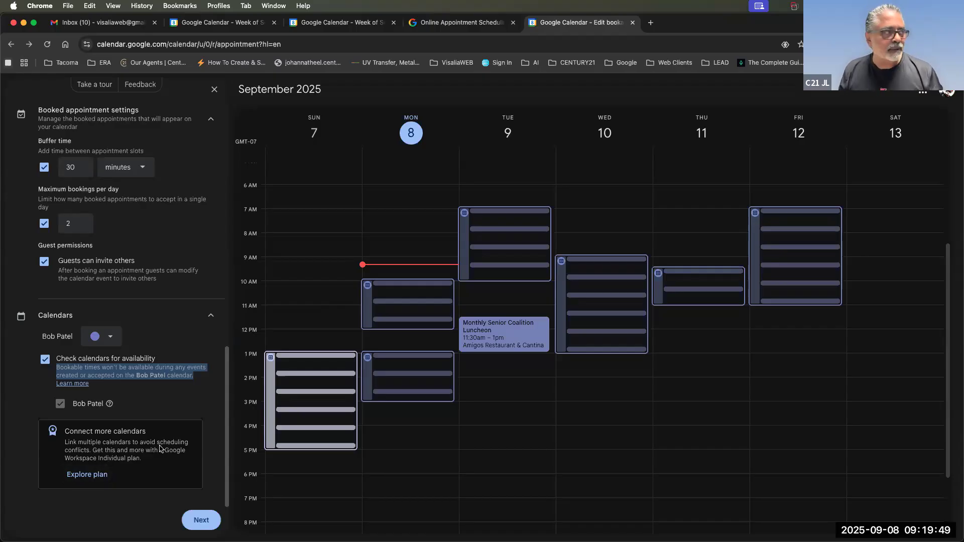
scroll(161, 449, "up", 15)
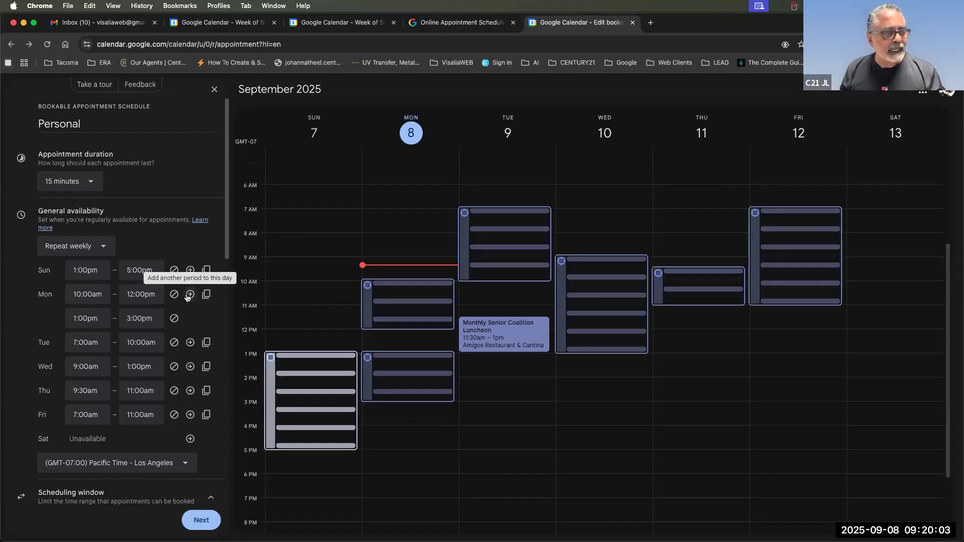
Add a second Tuesday period from 12:00pm to 4:00pm after the morning block.
left_click(190, 342)
left_click(85, 367)
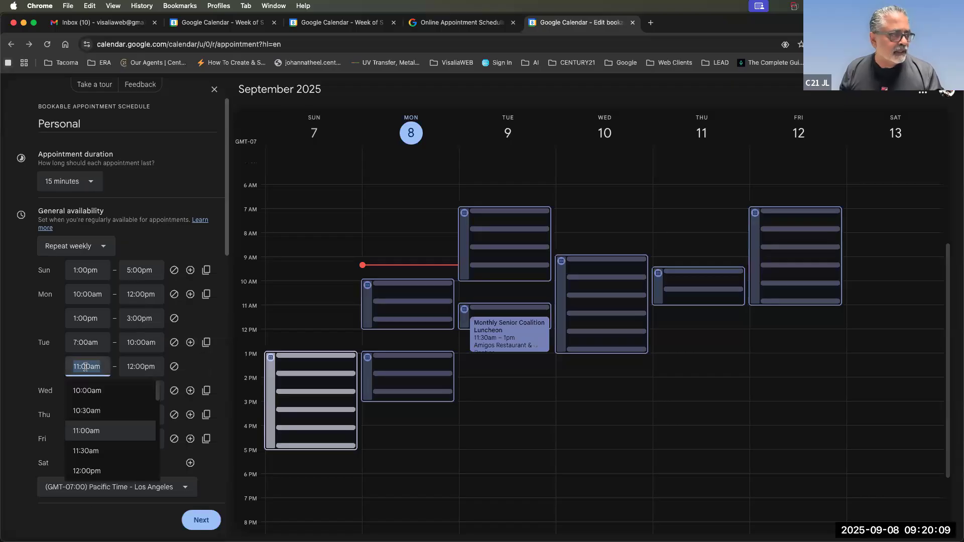
left_click(88, 469)
left_click(147, 373)
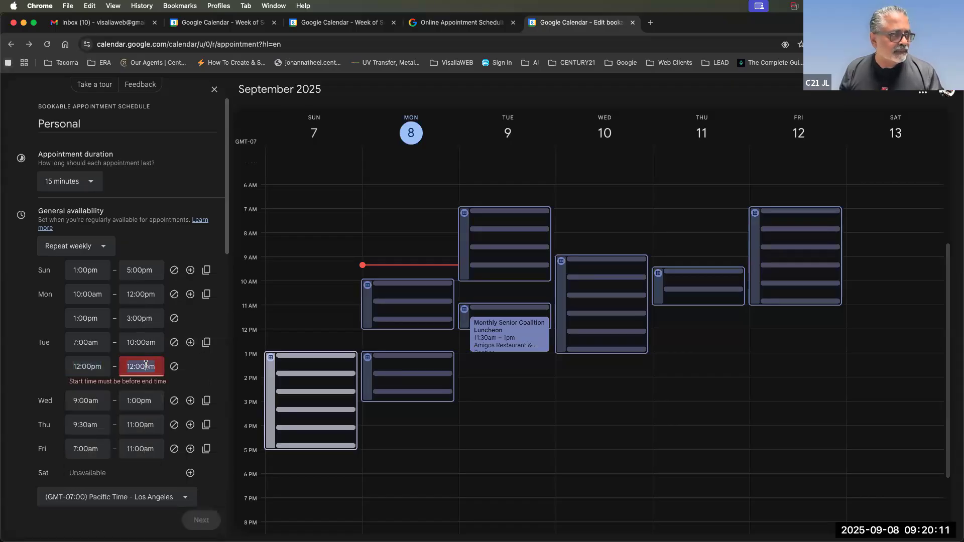
scroll(146, 442, "down", 2)
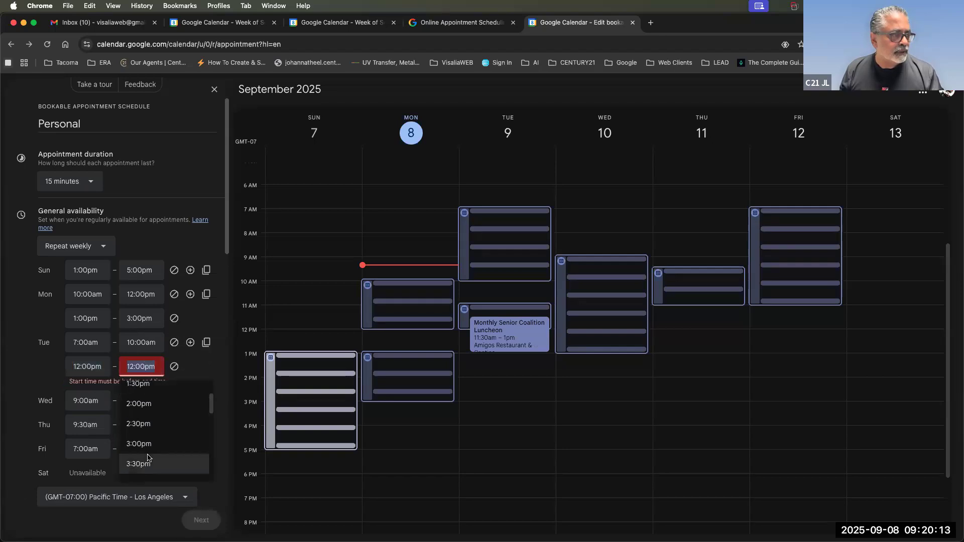
scroll(147, 458, "down", 1)
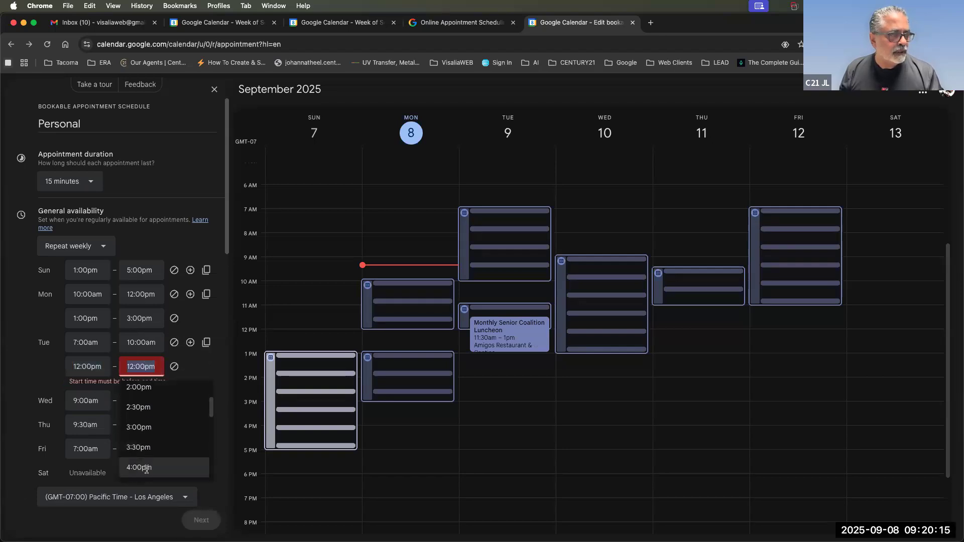
left_click(147, 464)
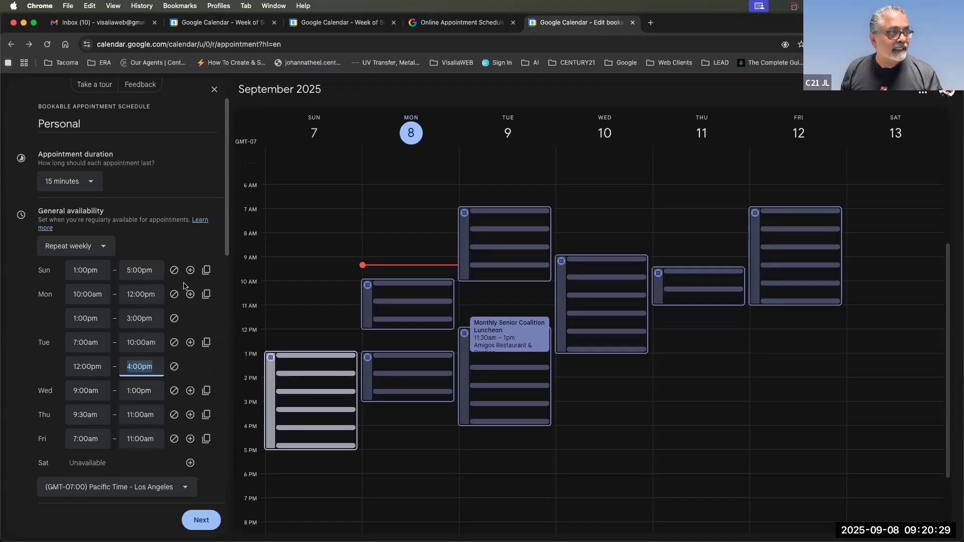
scroll(221, 241, "down", 3)
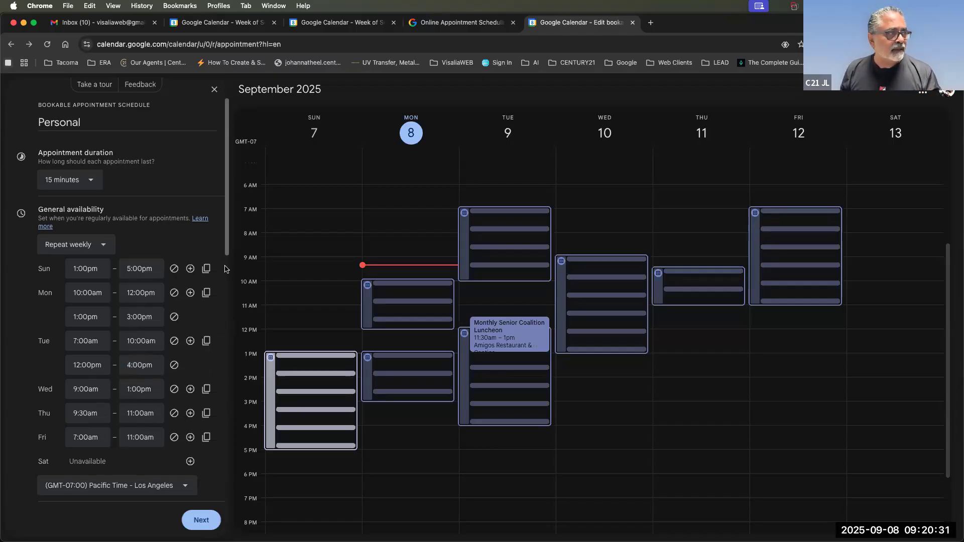
scroll(217, 209, "up", 3)
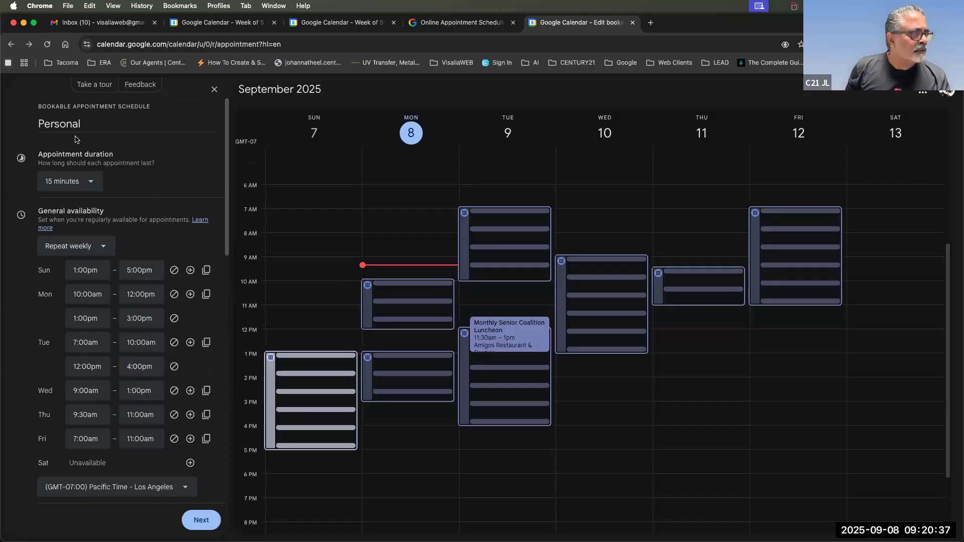
Leave the scheduling window's minimum notice at 6 hours and continue to the booking page settings.
left_click(65, 123)
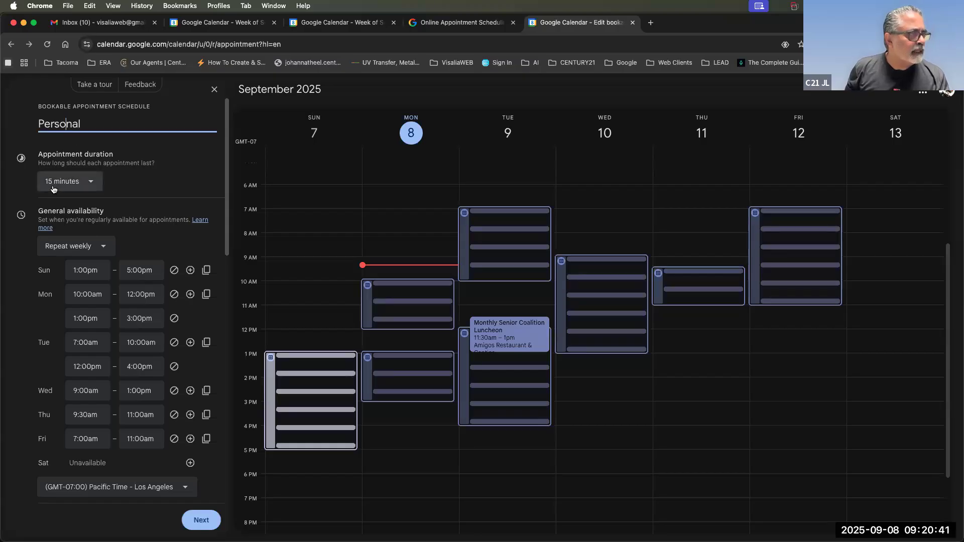
scroll(116, 263, "down", 8)
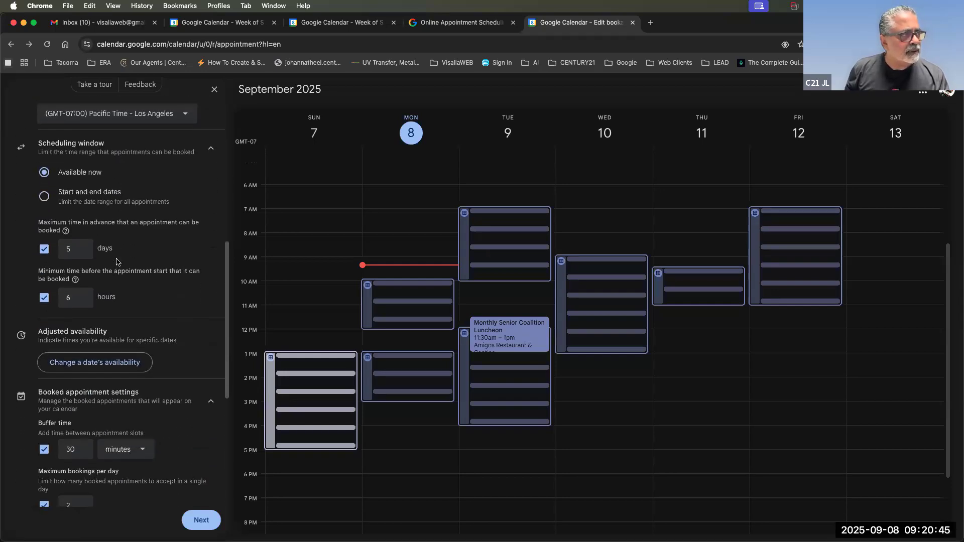
scroll(116, 263, "up", 3)
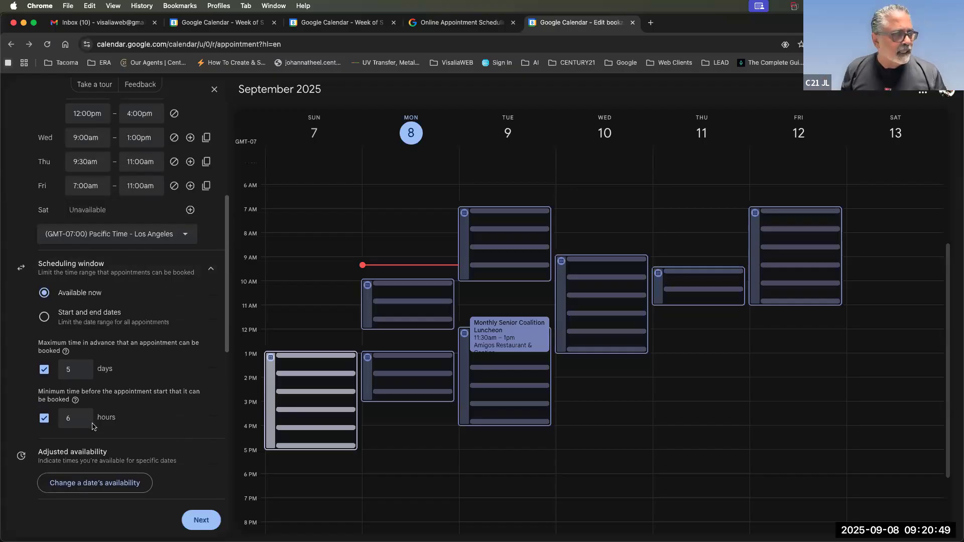
left_click(68, 420)
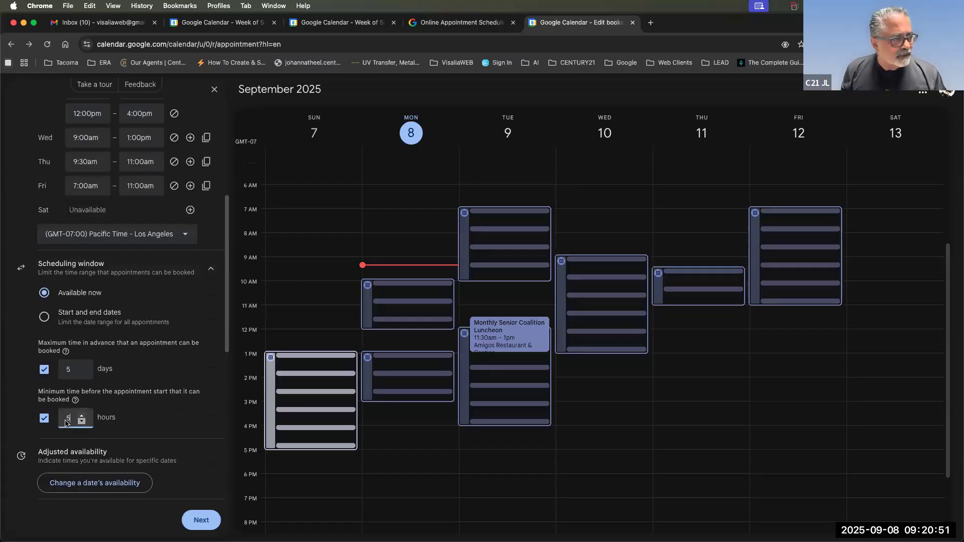
left_click(190, 411)
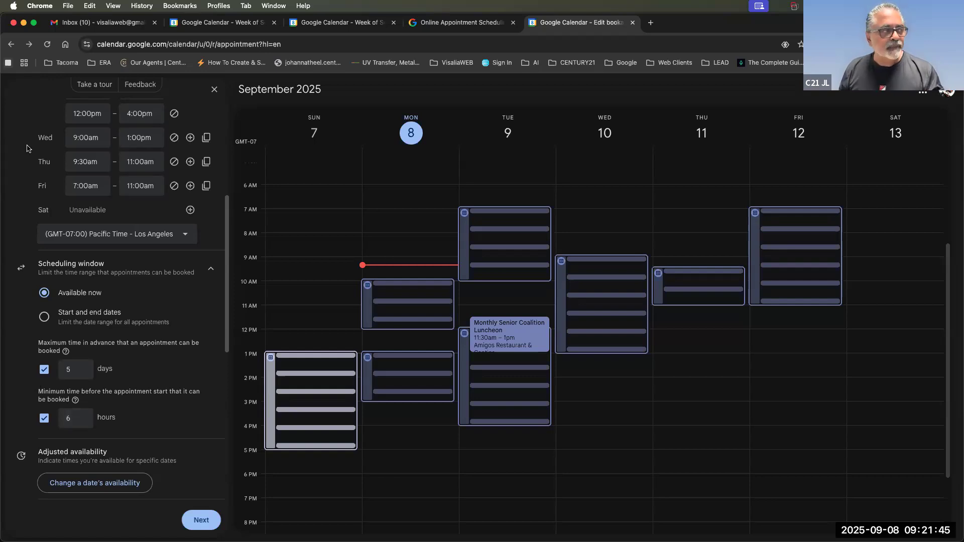
left_click(200, 526)
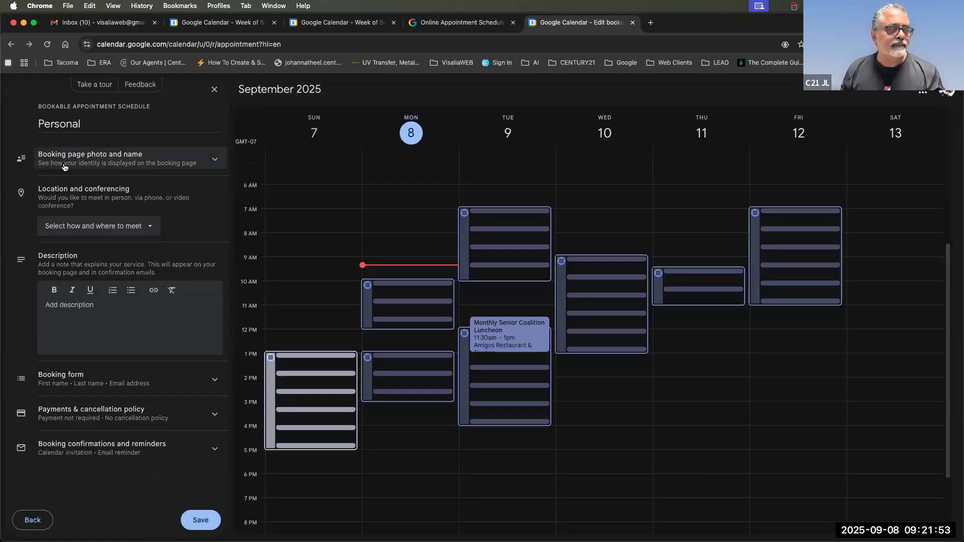
Set the meeting location to Phone call, with the booker supplying their number.
left_click(87, 165)
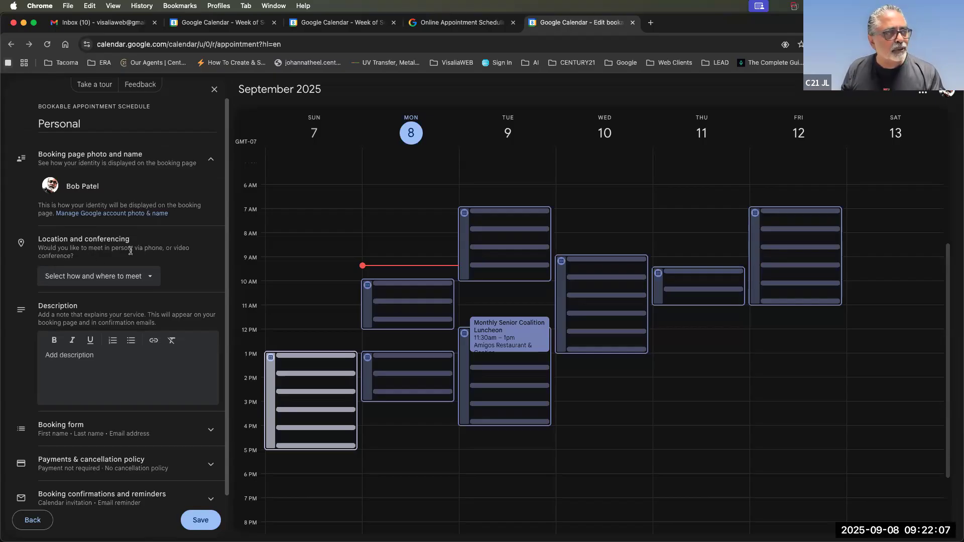
left_click(75, 282)
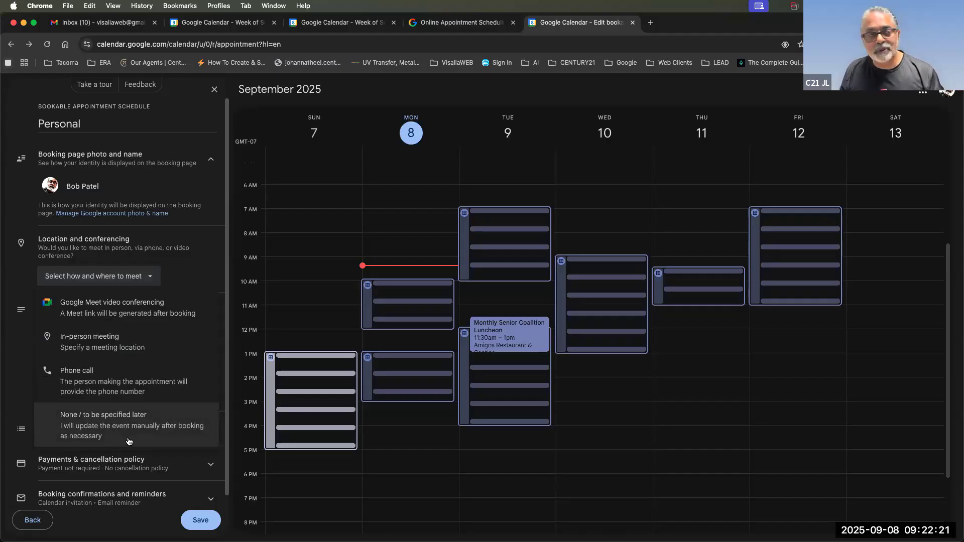
left_click(106, 385)
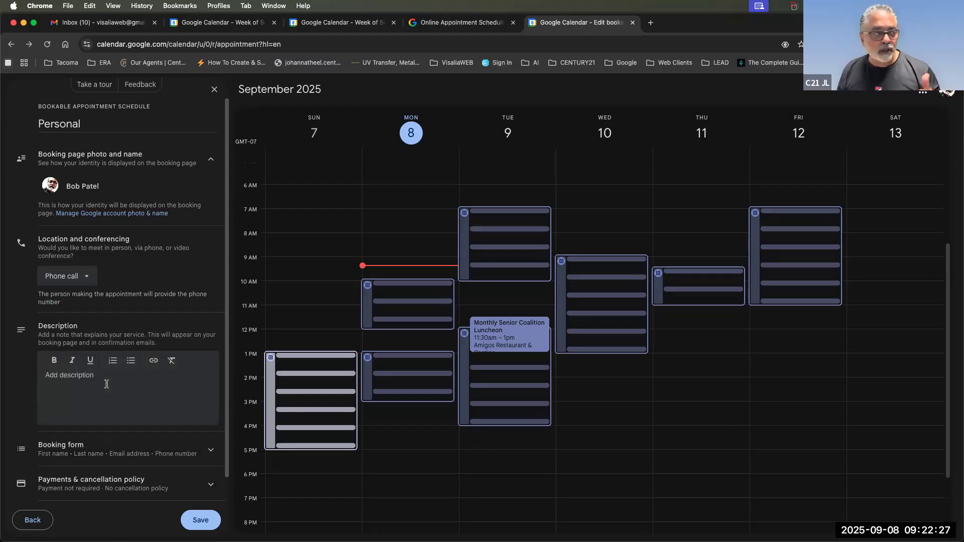
Enter the description 'This is where I would or you would enter your service descriptions'.
left_click(84, 372)
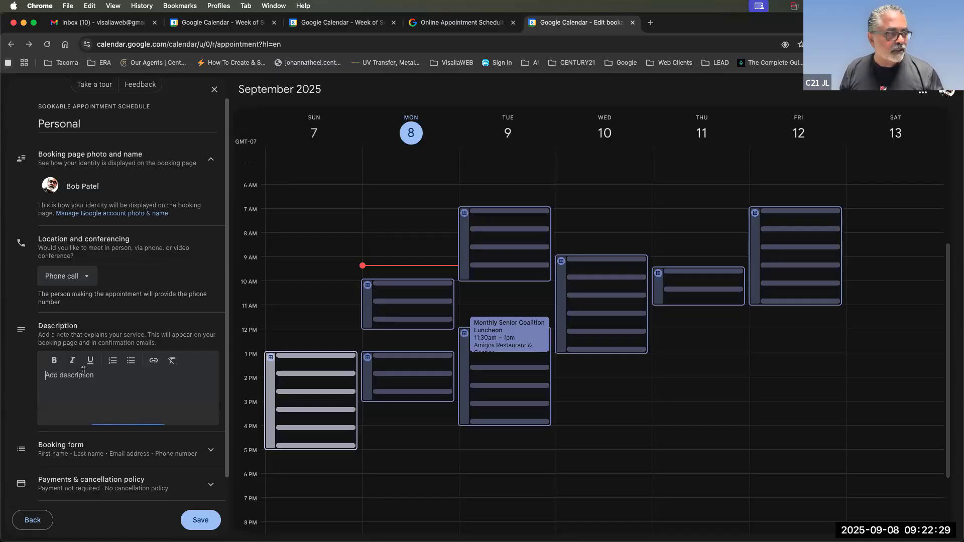
left_click_drag(38, 335, 103, 346)
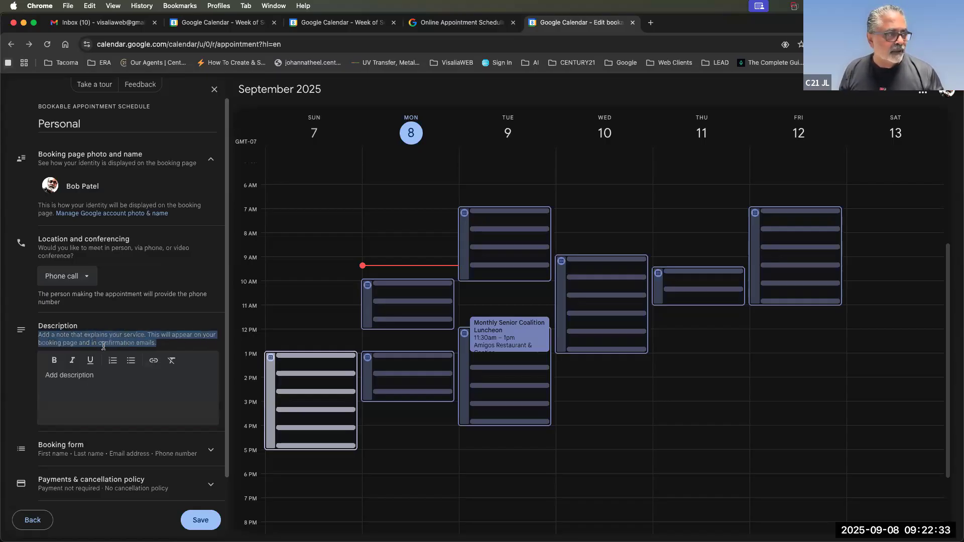
left_click(73, 380)
type("This i")
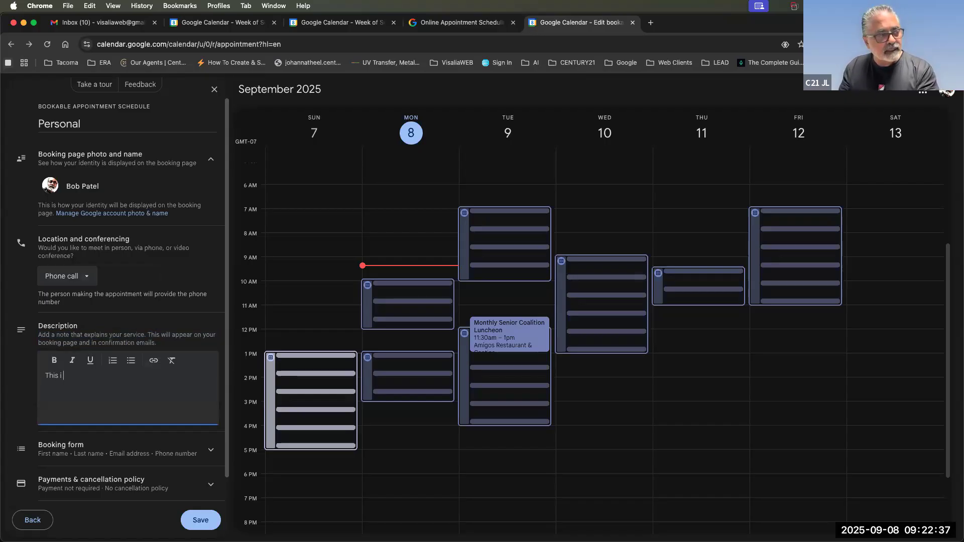
type("s where I would")
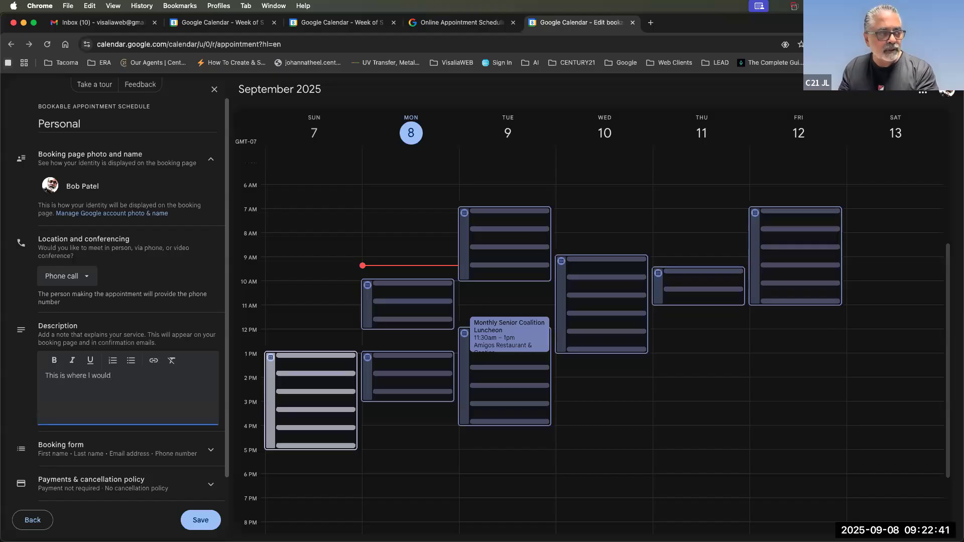
type(" or you would e")
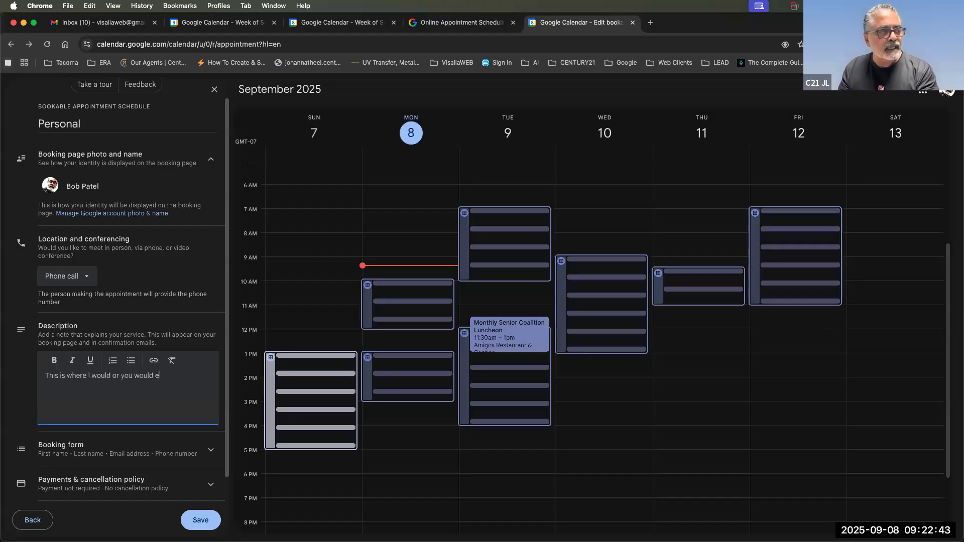
type("nter your ser")
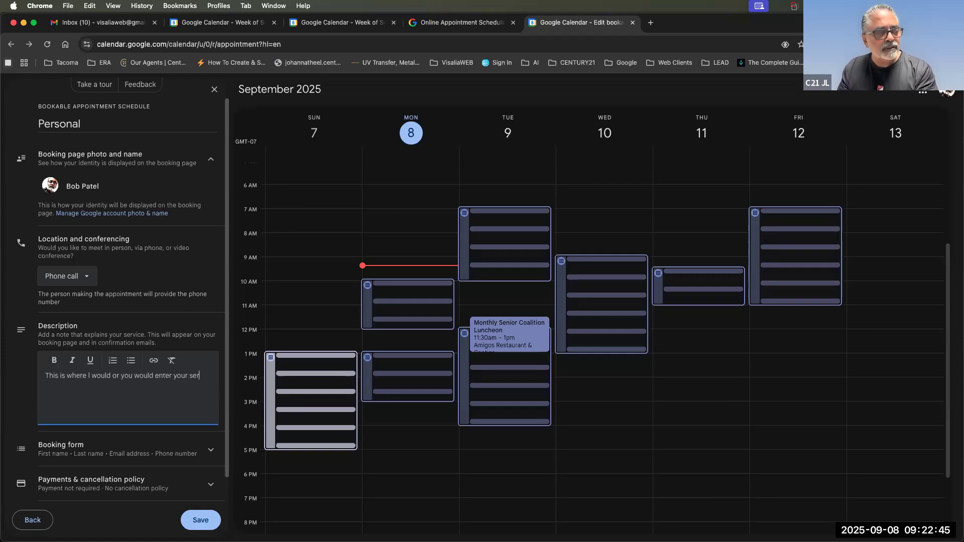
type("vice d")
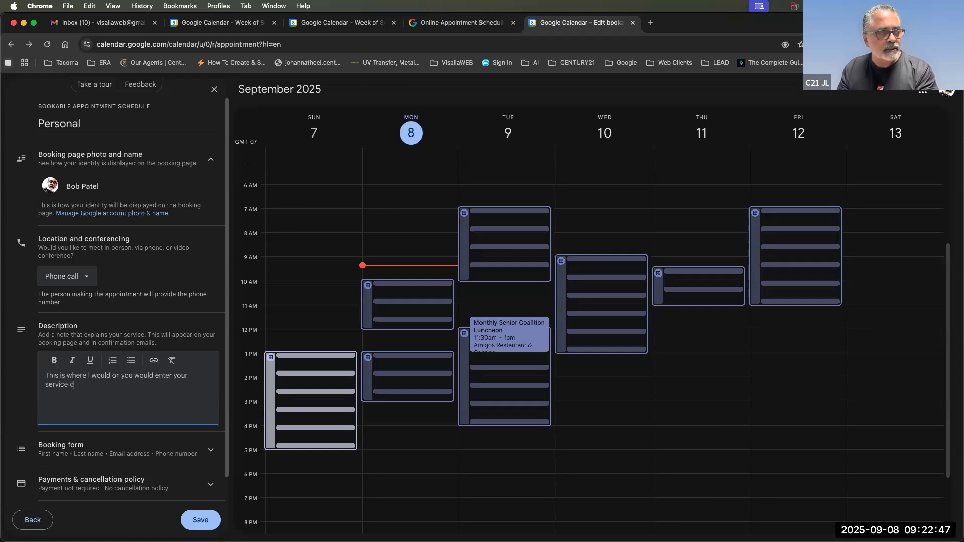
type("escriptions")
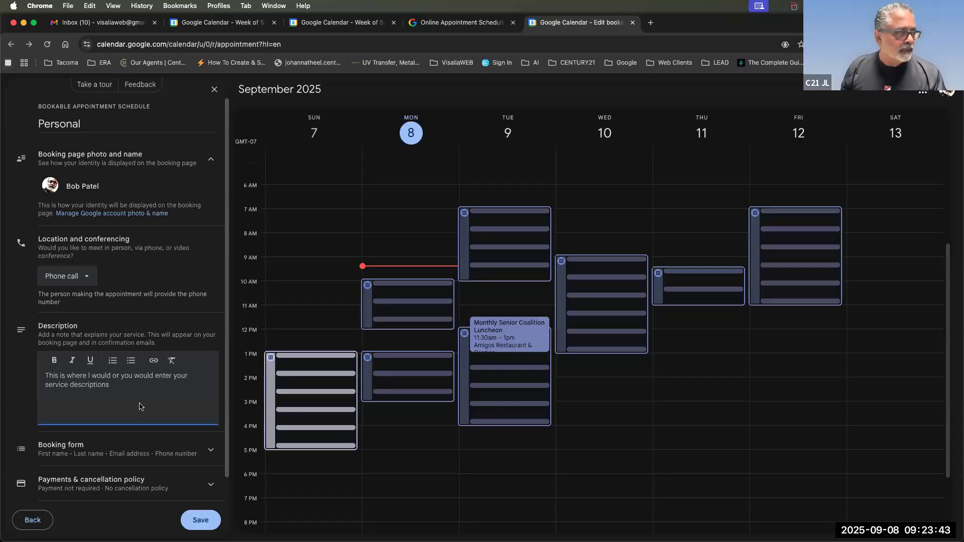
Expand the booking form and start a new field, keeping the Custom item type.
scroll(138, 404, "down", 1)
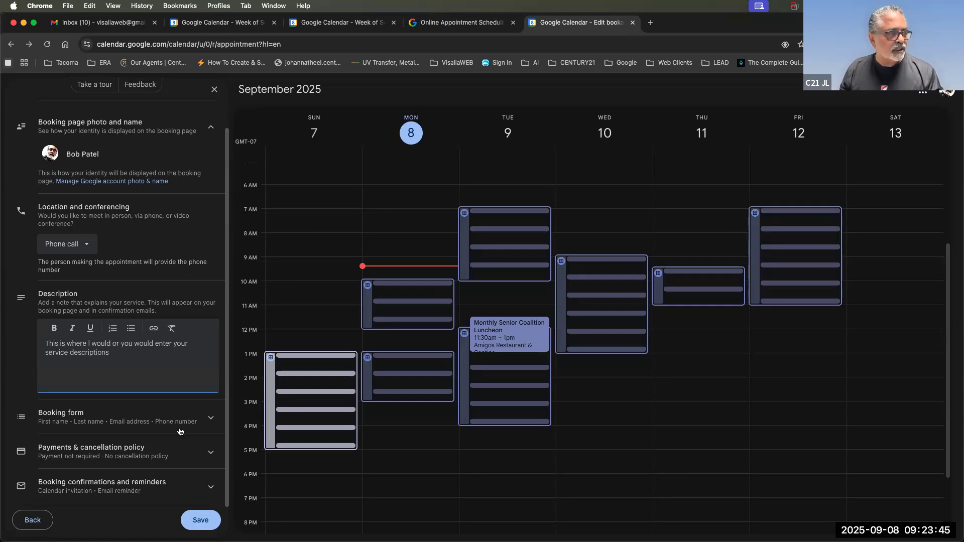
left_click(121, 422)
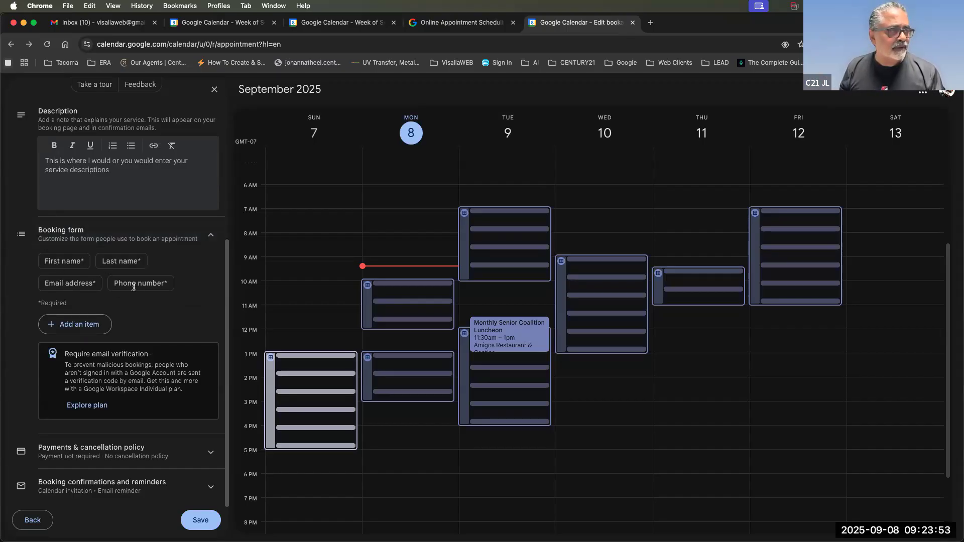
left_click(77, 329)
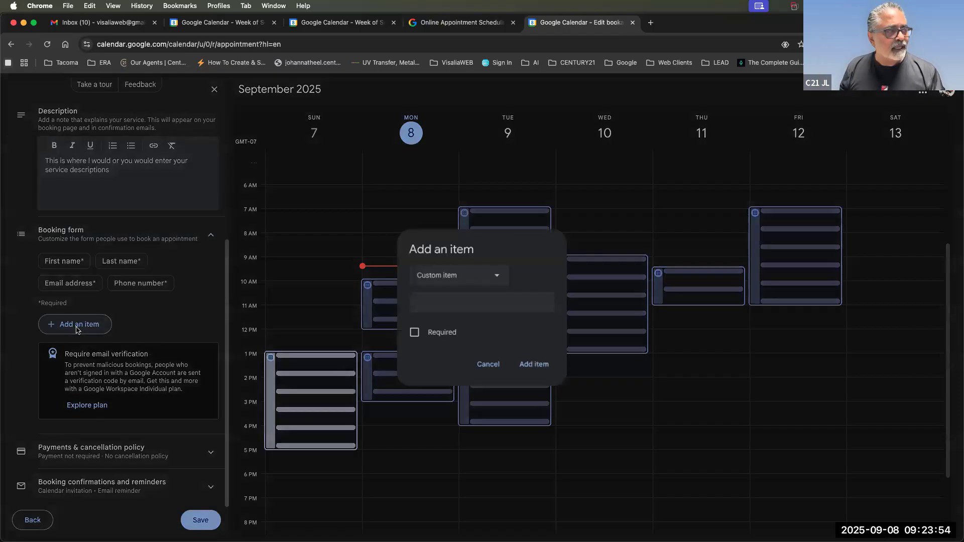
left_click(435, 277)
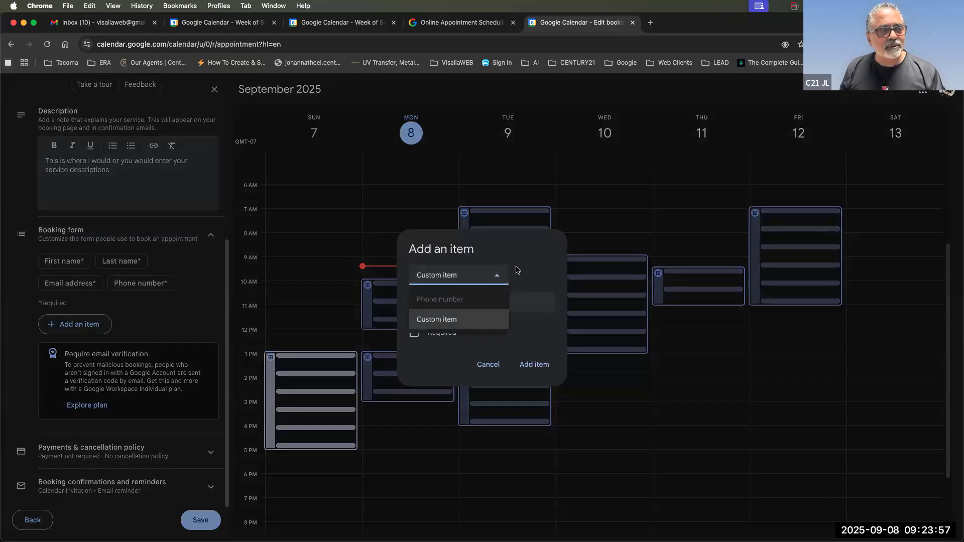
left_click(517, 270)
left_click(435, 280)
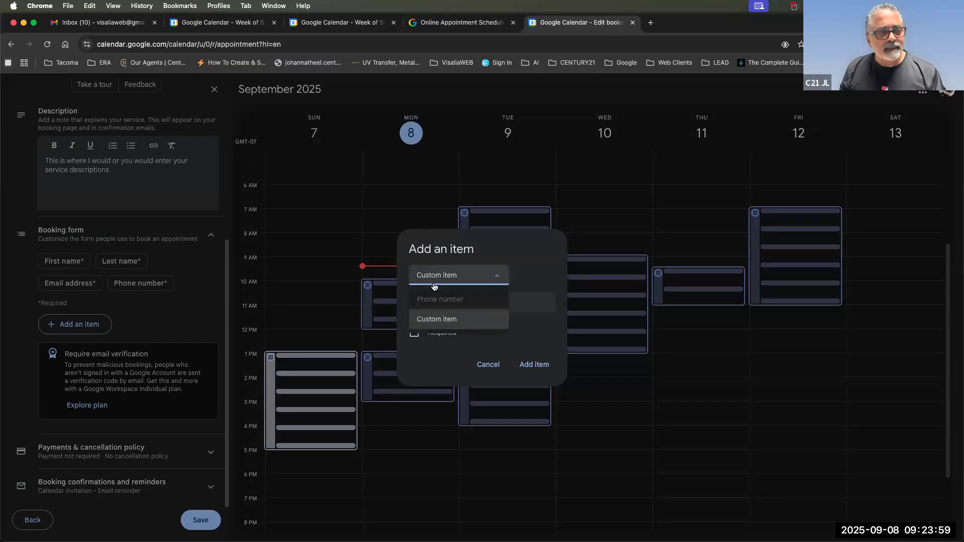
left_click(431, 320)
Add a required field named 'Custom item', then delete it from the form.
left_click(448, 309)
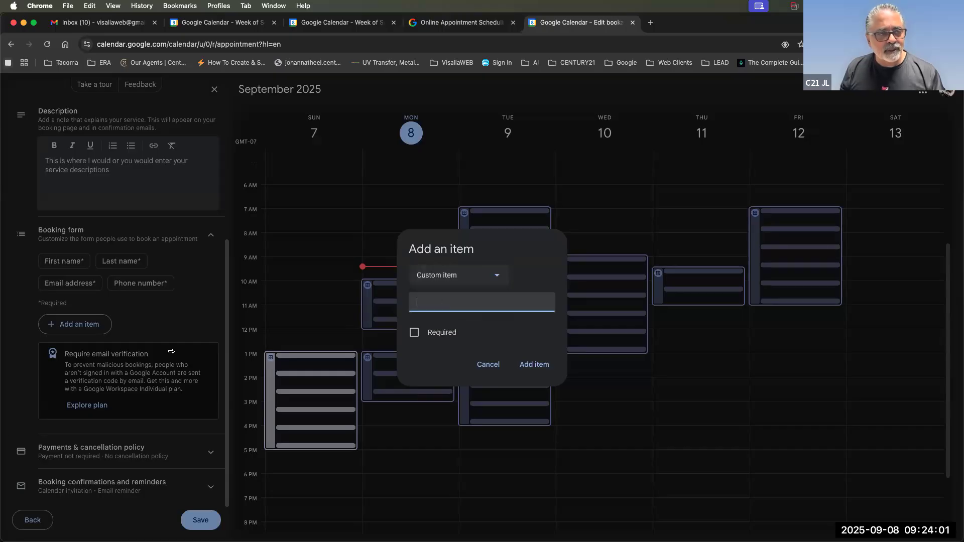
type("Custom item")
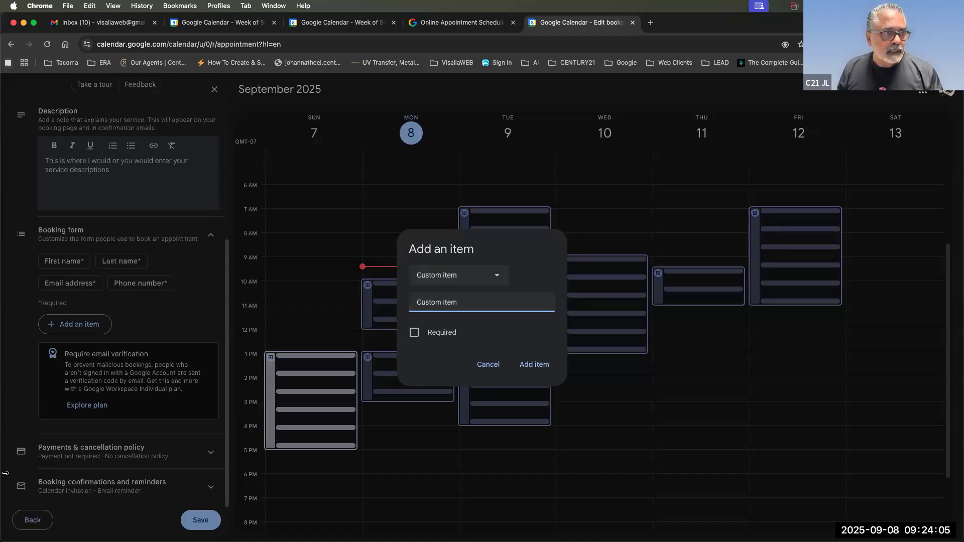
left_click(413, 334)
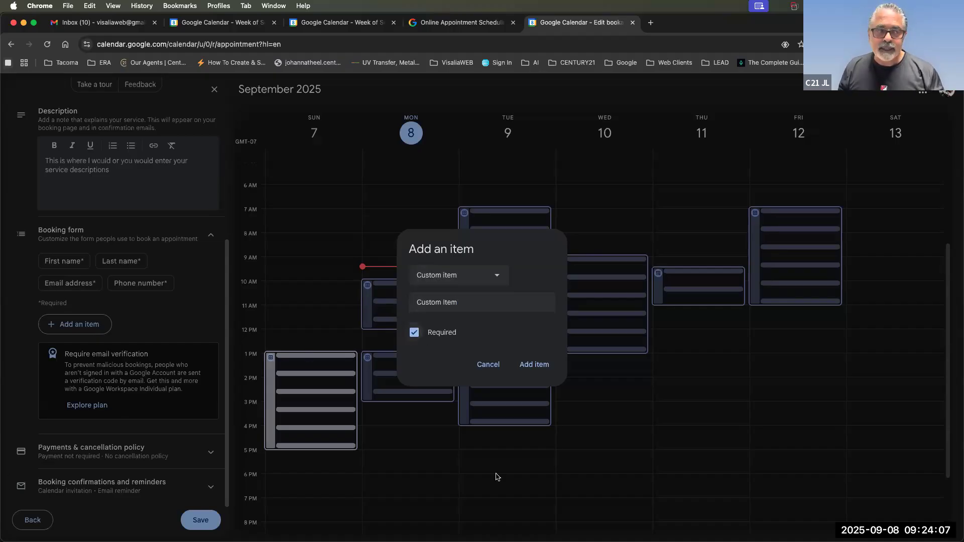
left_click(534, 364)
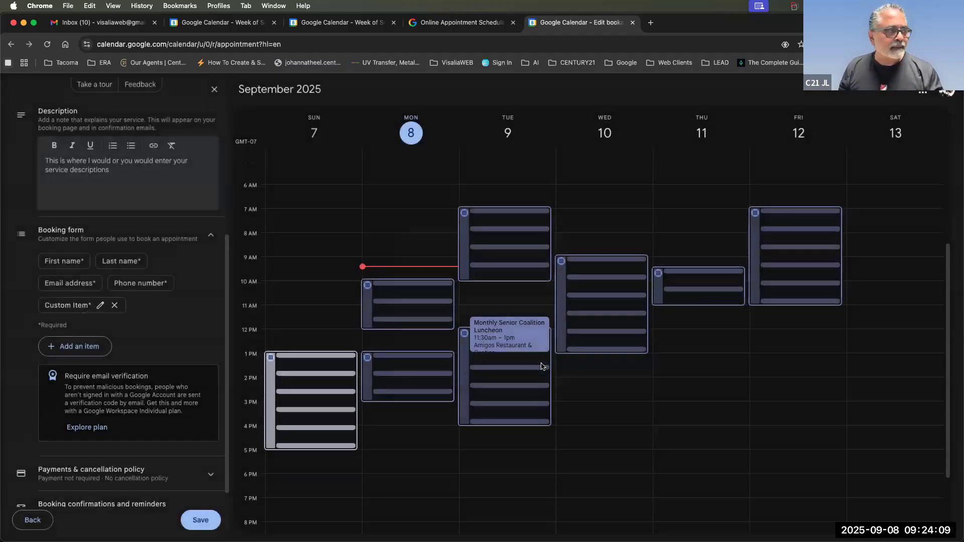
left_click(114, 305)
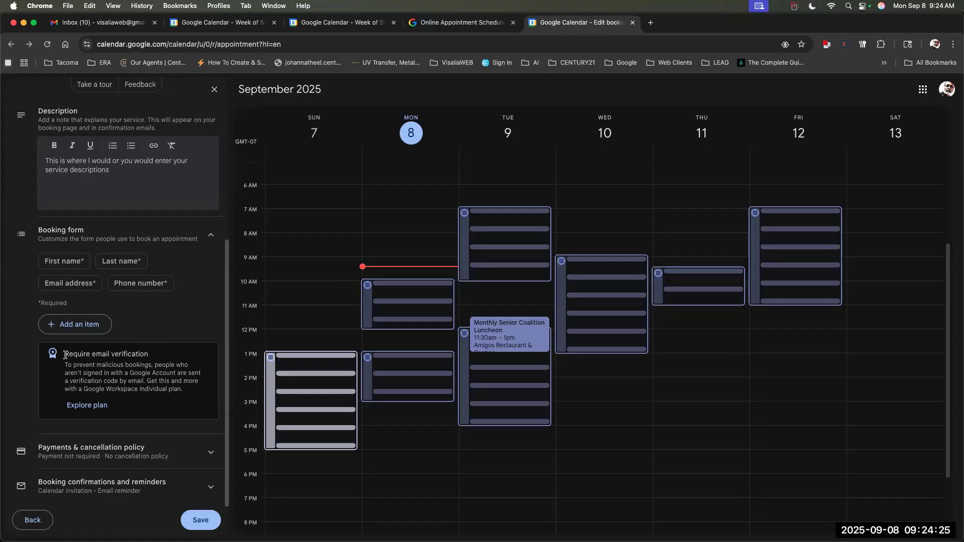
key("XF86AudioRaiseVolume")
key("XF86AudioLowerVolume")
Add a custom 'Address' field to the booking form, marked as required.
left_click(72, 325)
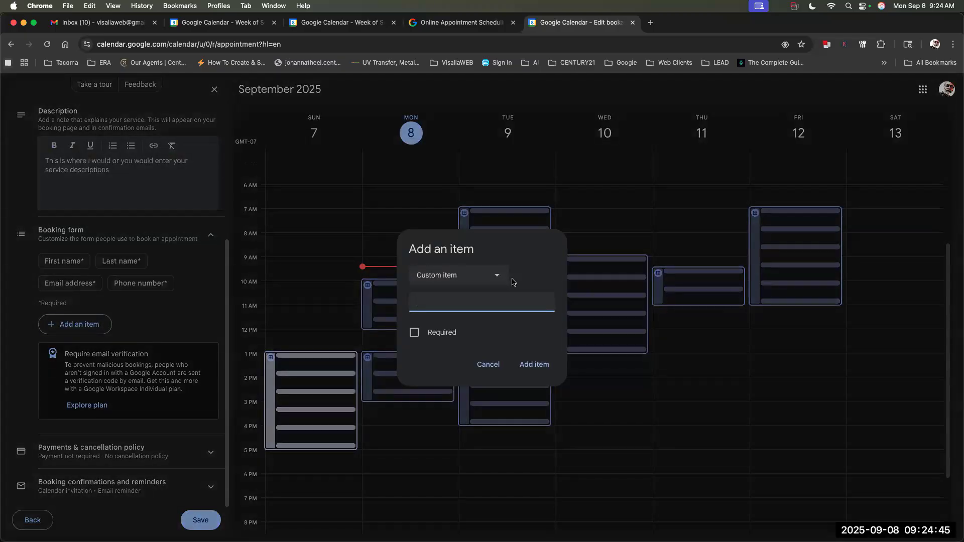
type("Address")
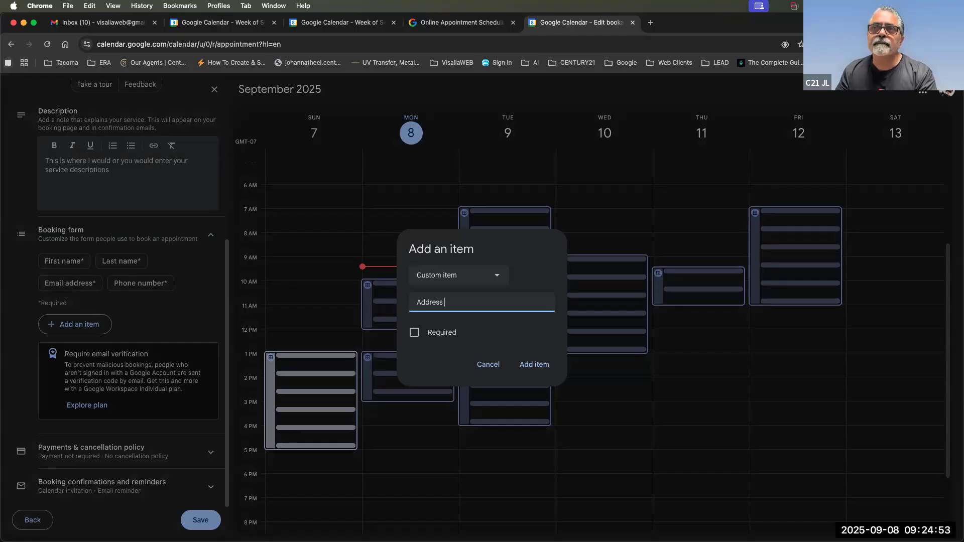
left_click(448, 333)
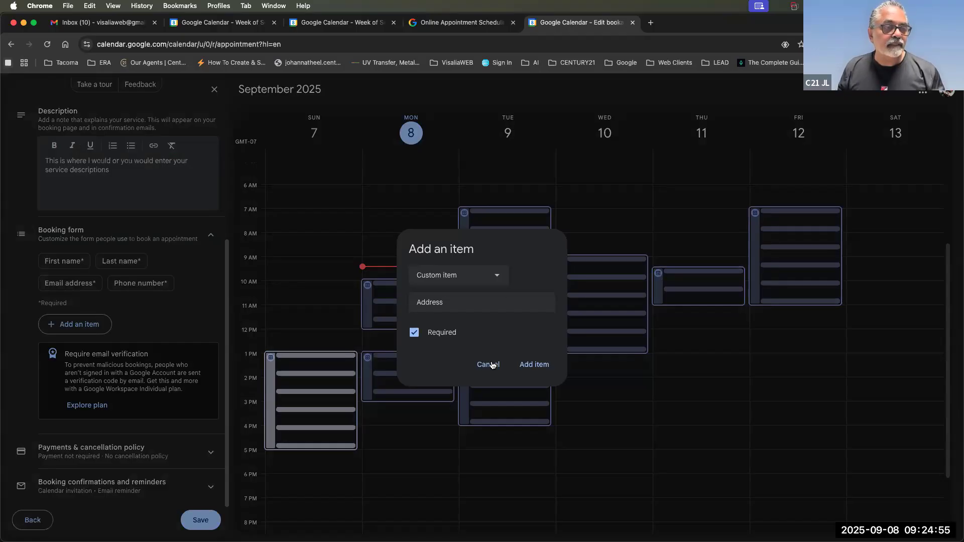
left_click(534, 365)
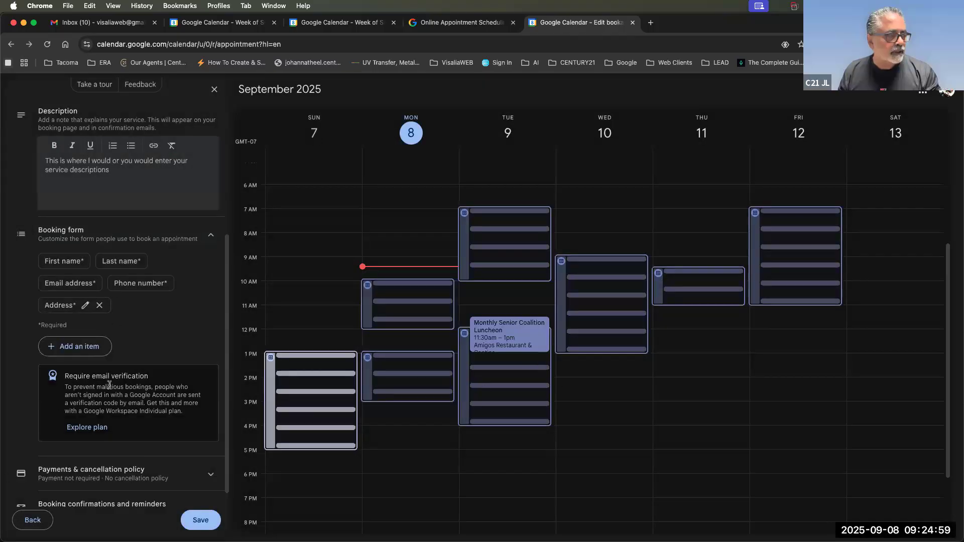
Expand the Payments & cancellation policy and Booking confirmations and reminders sections.
left_click_drag(65, 376, 153, 414)
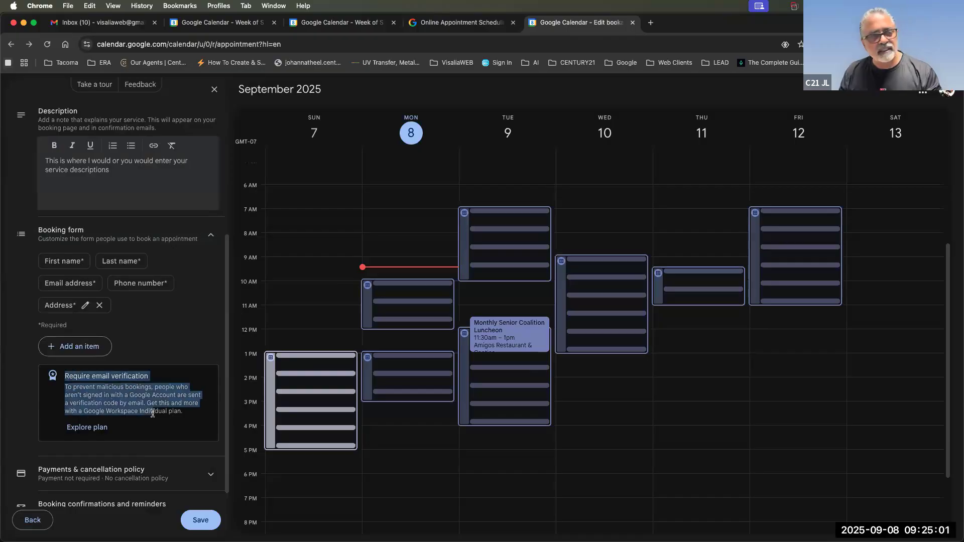
scroll(159, 447, "down", 1)
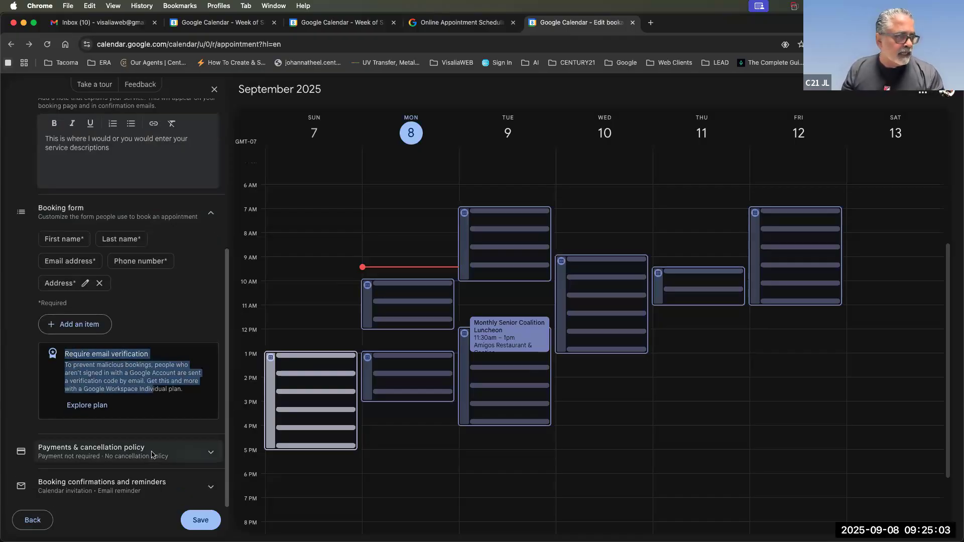
left_click(153, 452)
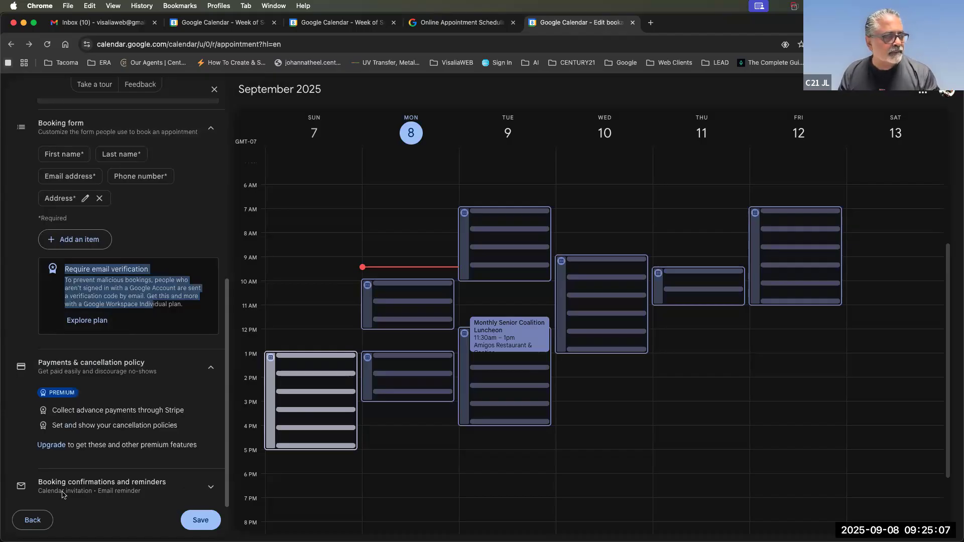
left_click(125, 491)
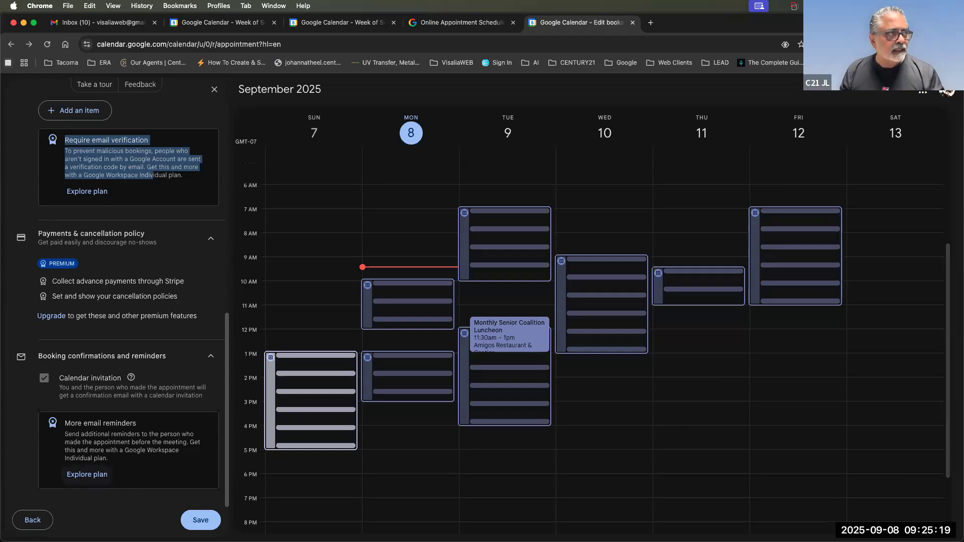
scroll(78, 357, "up", 10)
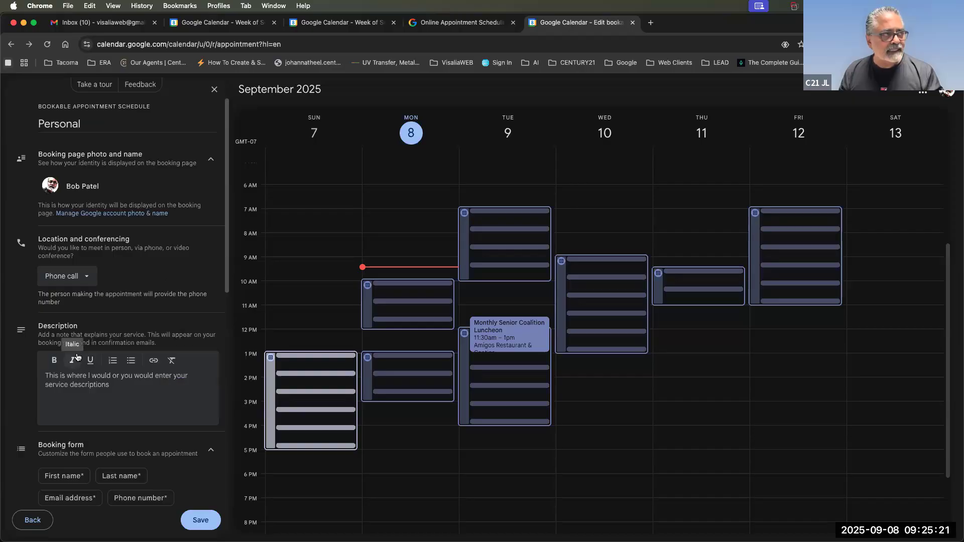
Save the Personal appointment schedule.
left_click(199, 520)
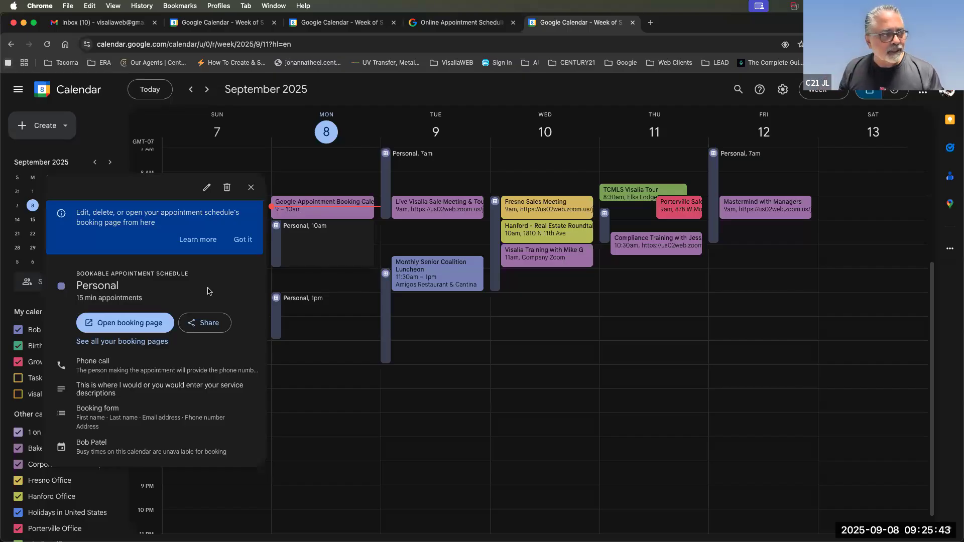
Open the Personal schedule's public booking page in a new tab and switch to it.
left_click(114, 327)
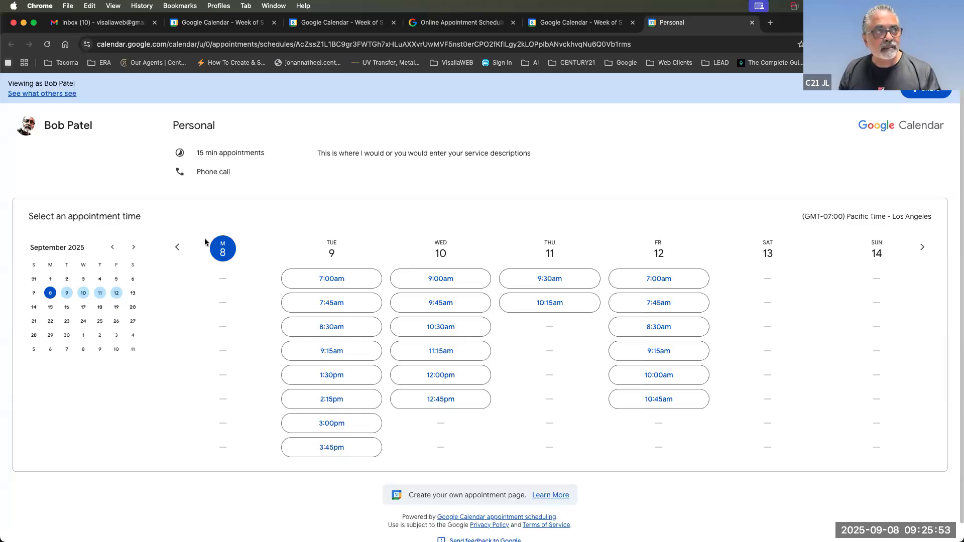
left_click(583, 27)
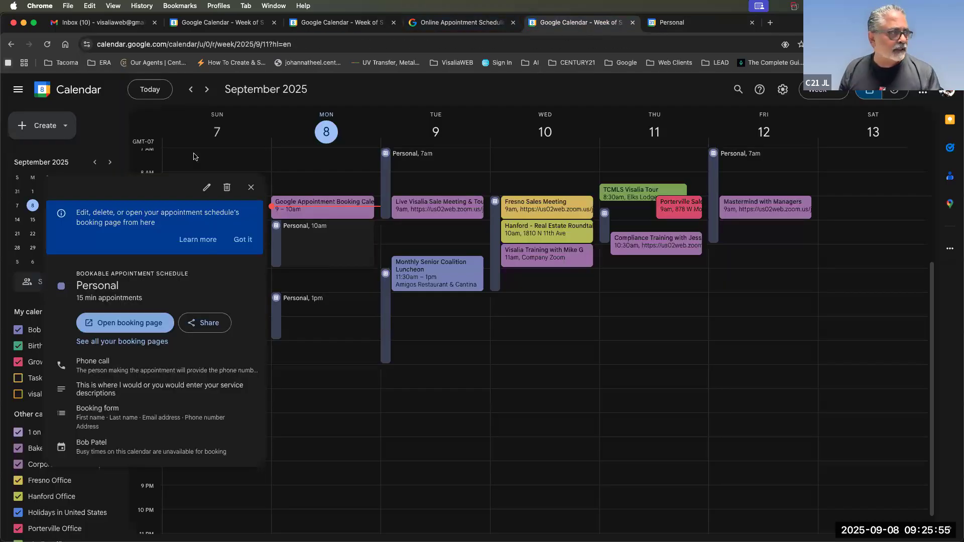
left_click(251, 188)
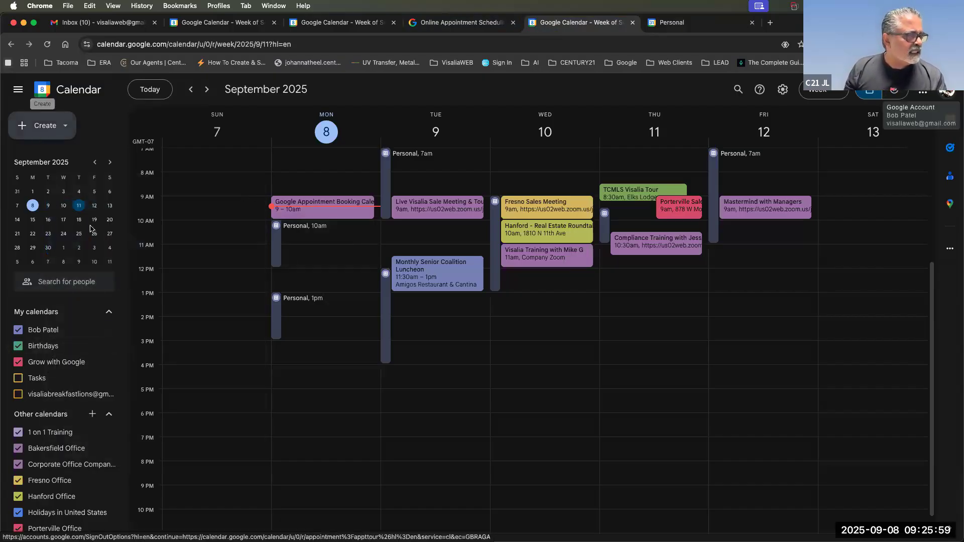
left_click(275, 253)
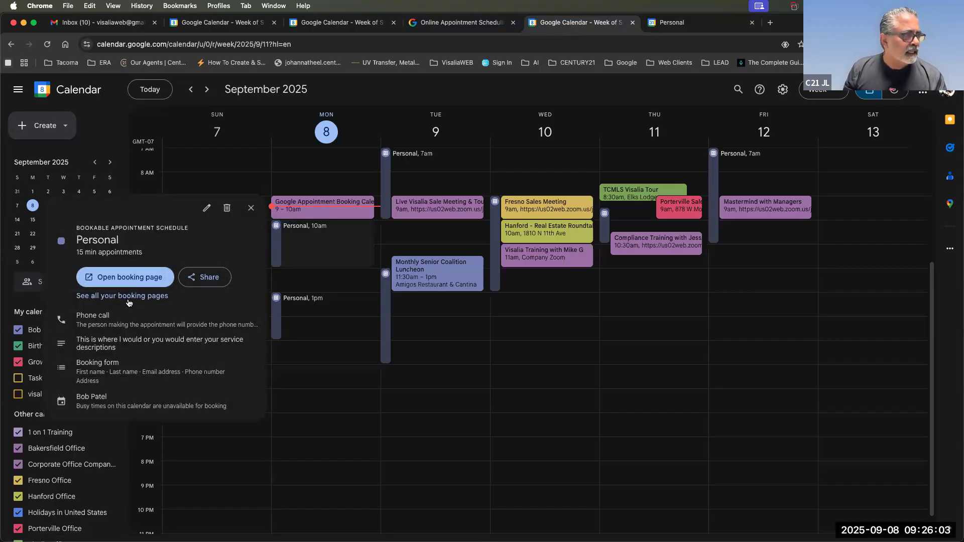
left_click(206, 207)
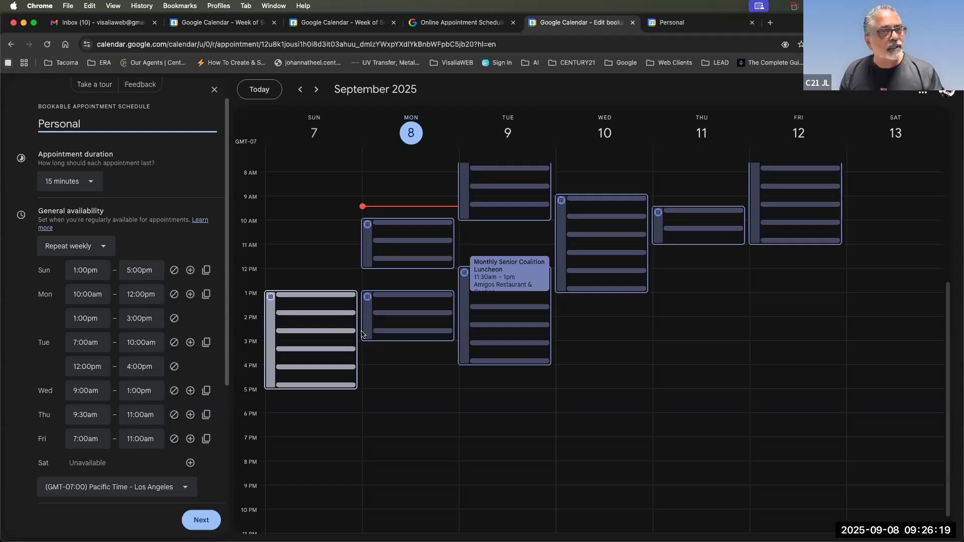
left_click(696, 30)
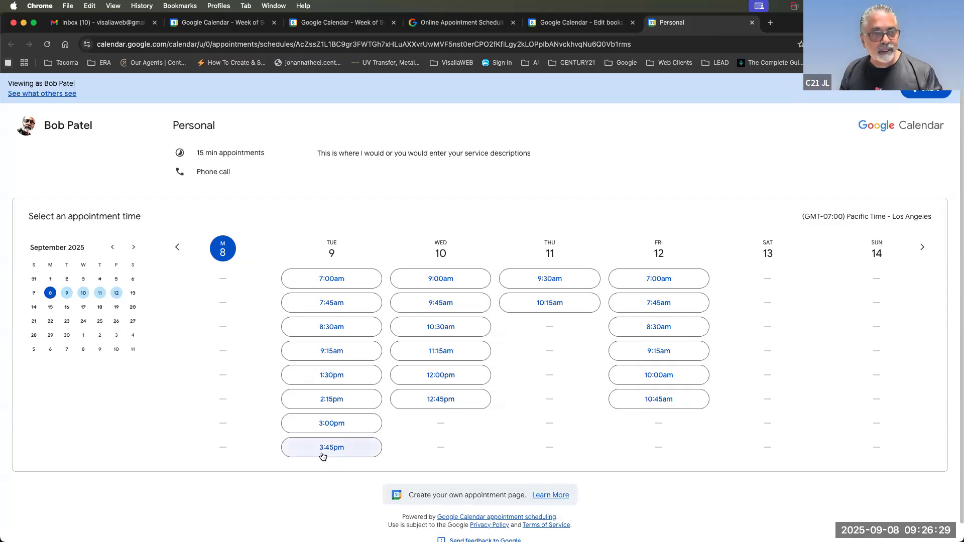
Choose the Tuesday 7:00am slot and fill in the phone number and street address.
left_click(335, 279)
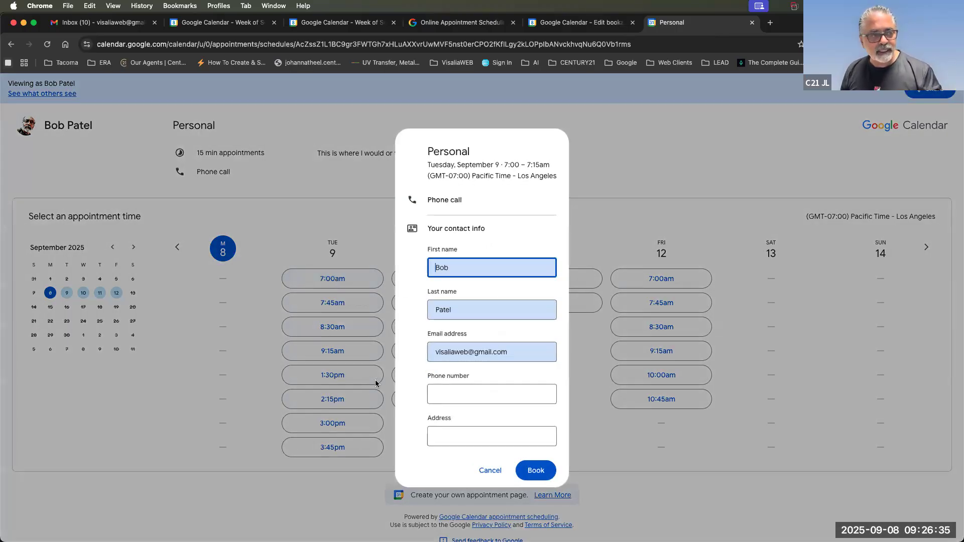
left_click(450, 394)
key("Tab")
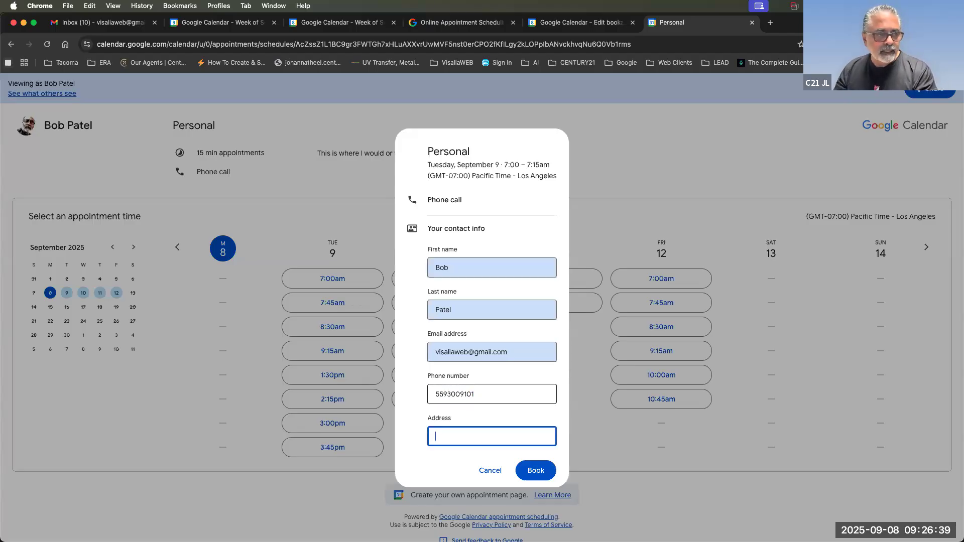
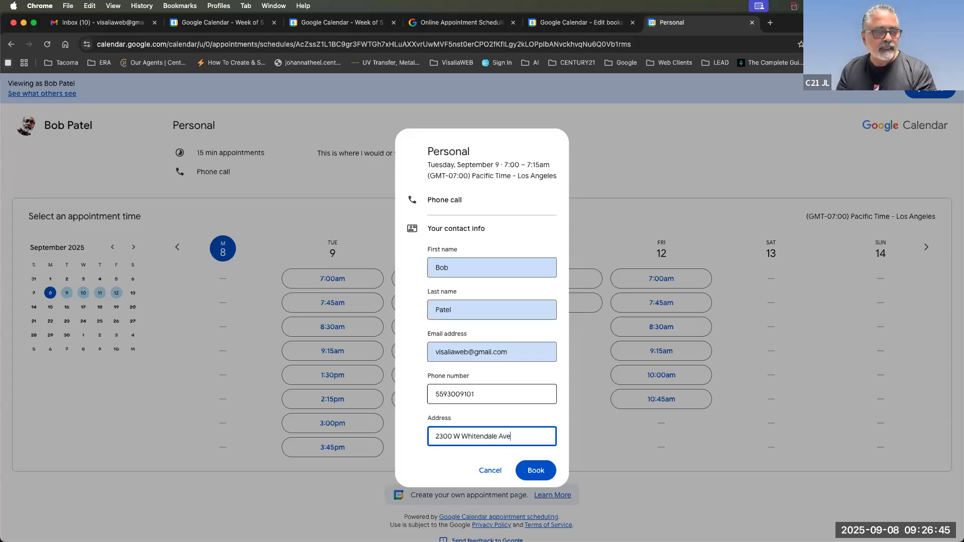
Replace the e-mail with a second account's address, book the slot, and close the confirmation.
double_click(447, 351)
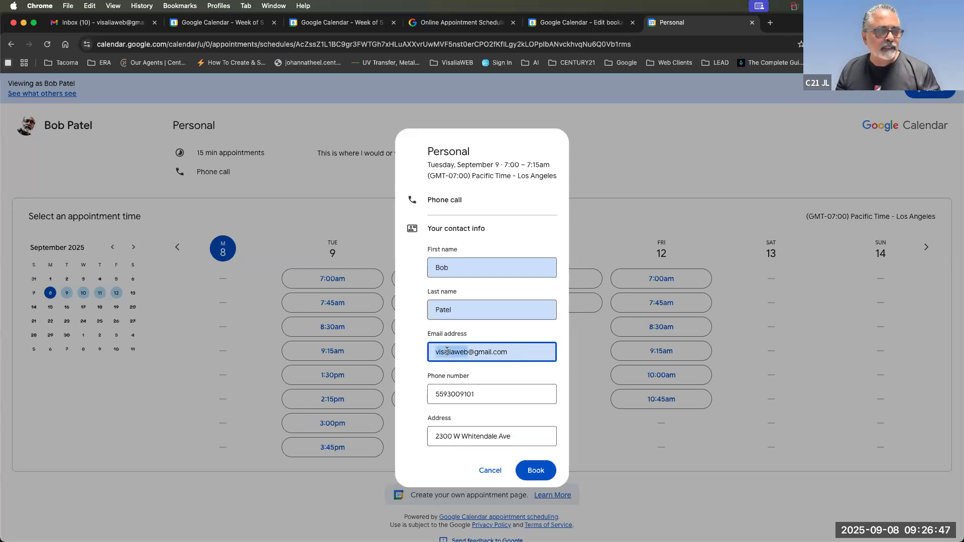
key("super+a")
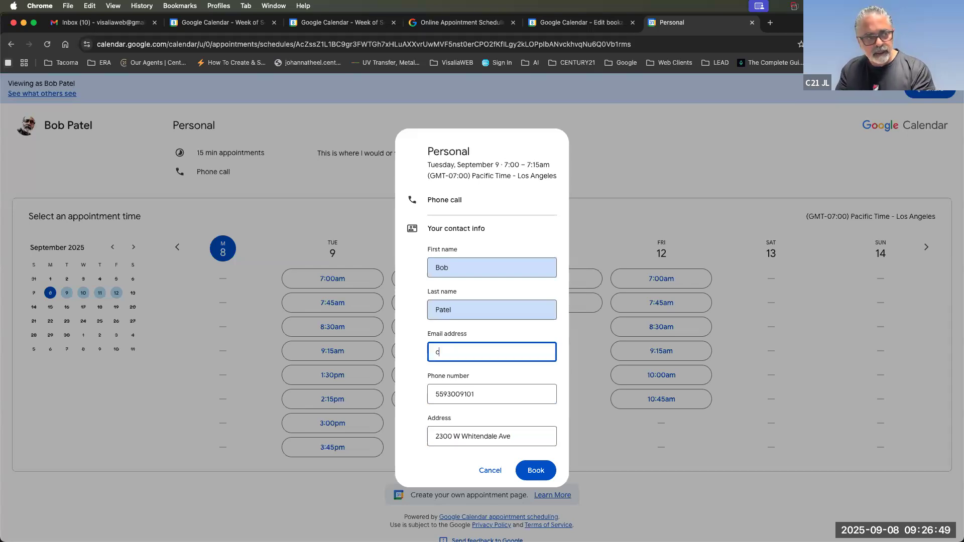
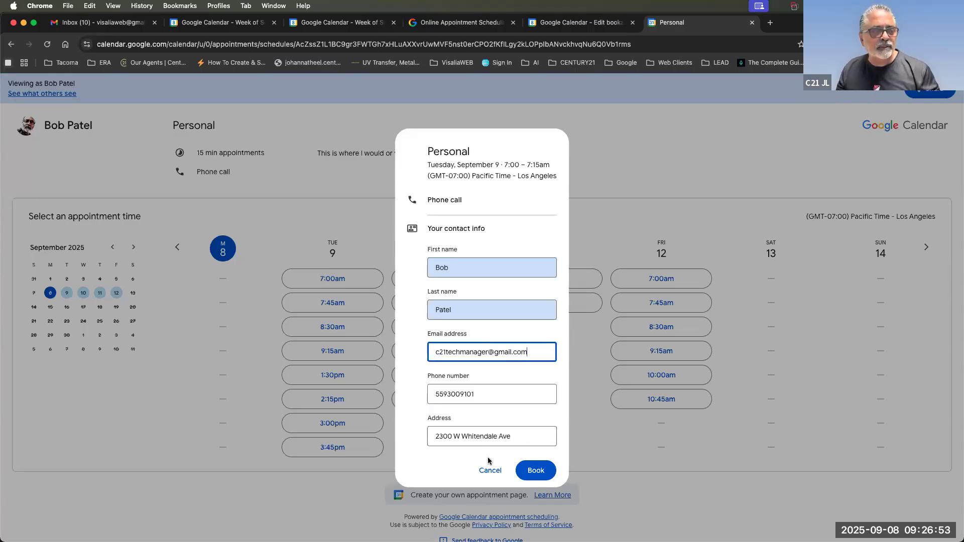
left_click(534, 474)
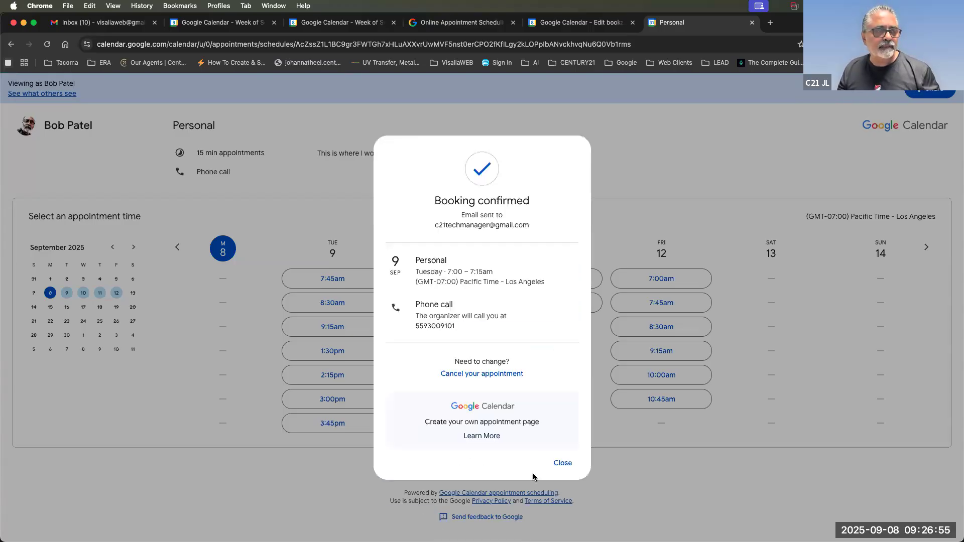
left_click(562, 463)
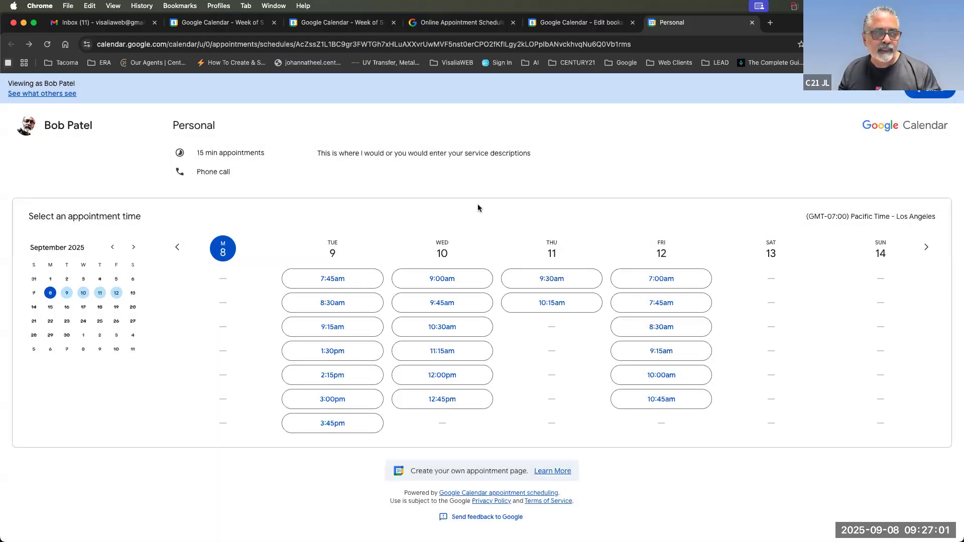
Open the Appointment booked email in the receiving account's Gmail inbox.
left_click(119, 20)
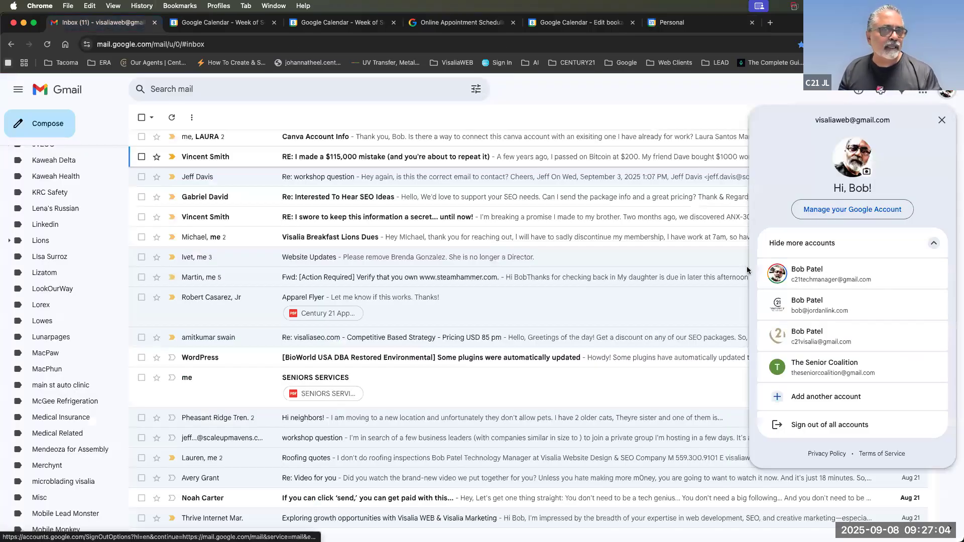
left_click(821, 281)
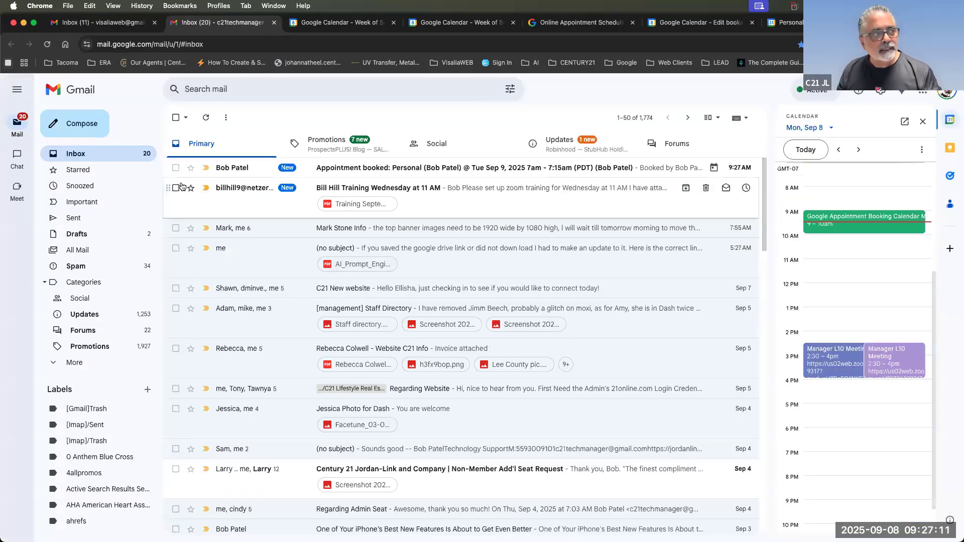
left_click(175, 168)
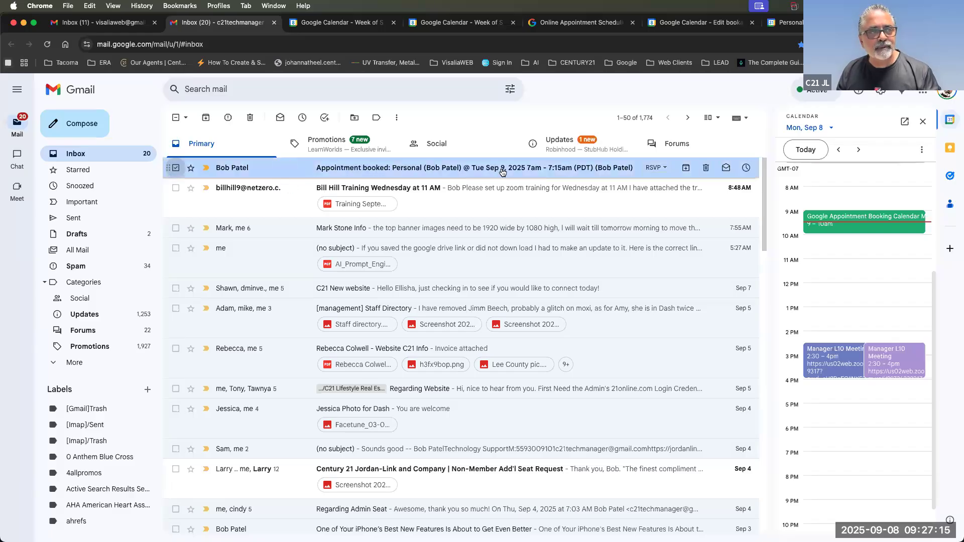
left_click(560, 173)
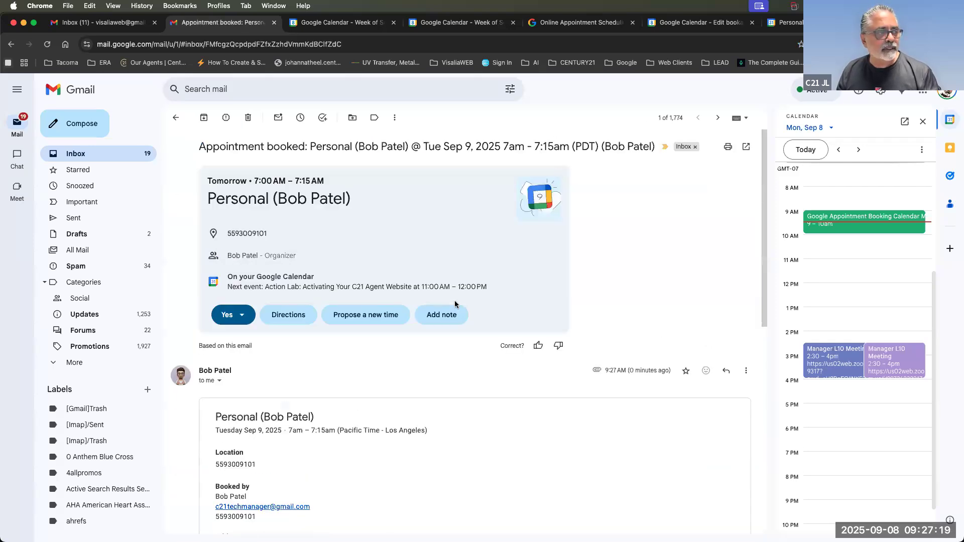
Try the Yes RSVP option, then go back to the schedule editor tab.
left_click(233, 315)
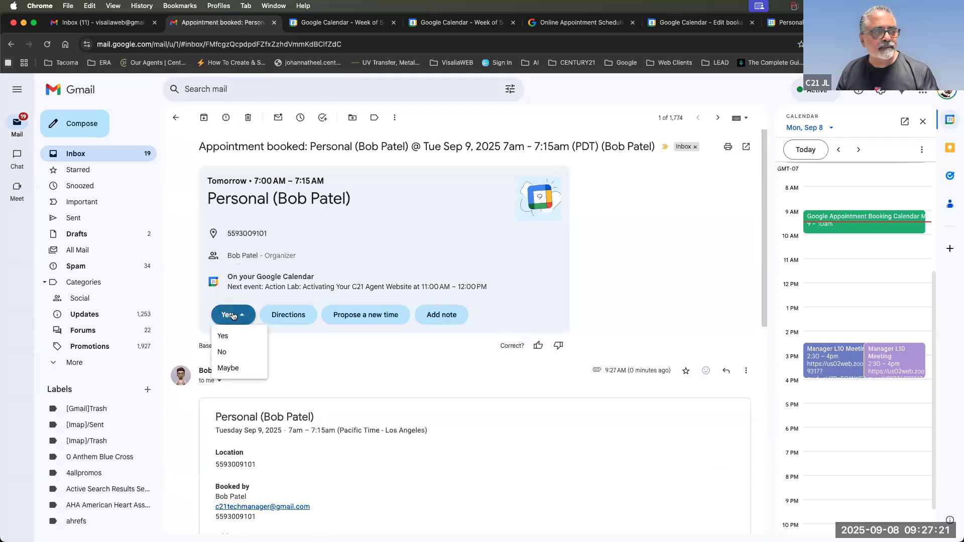
left_click(224, 341)
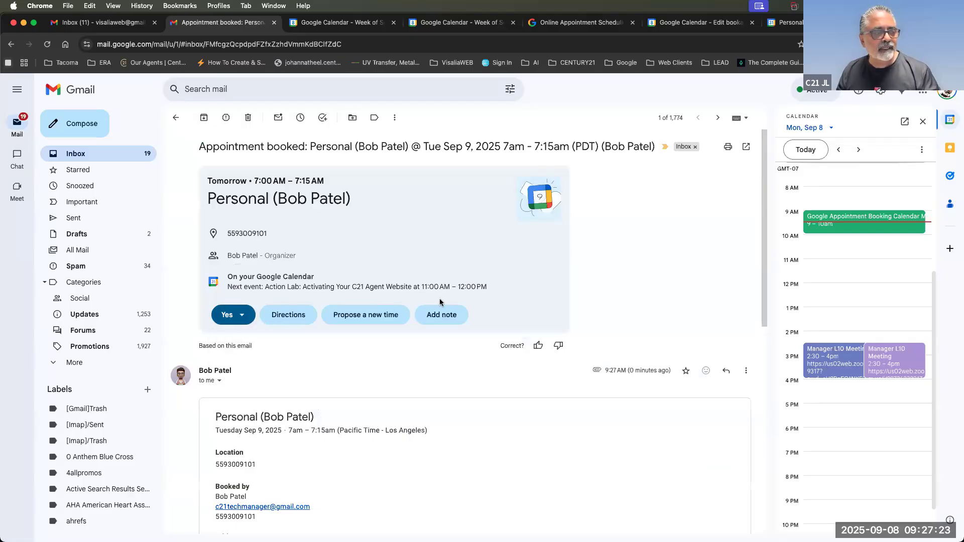
left_click(225, 322)
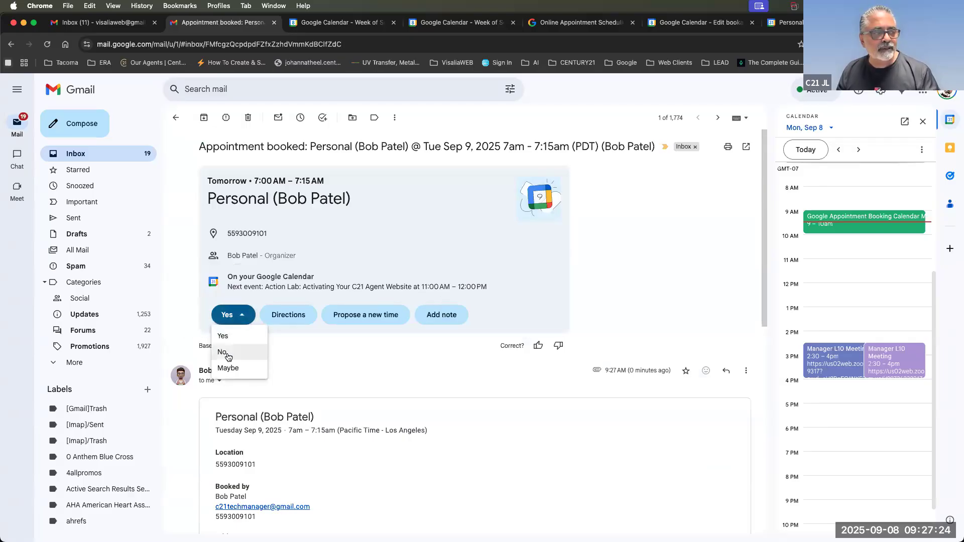
left_click(640, 260)
left_click(689, 22)
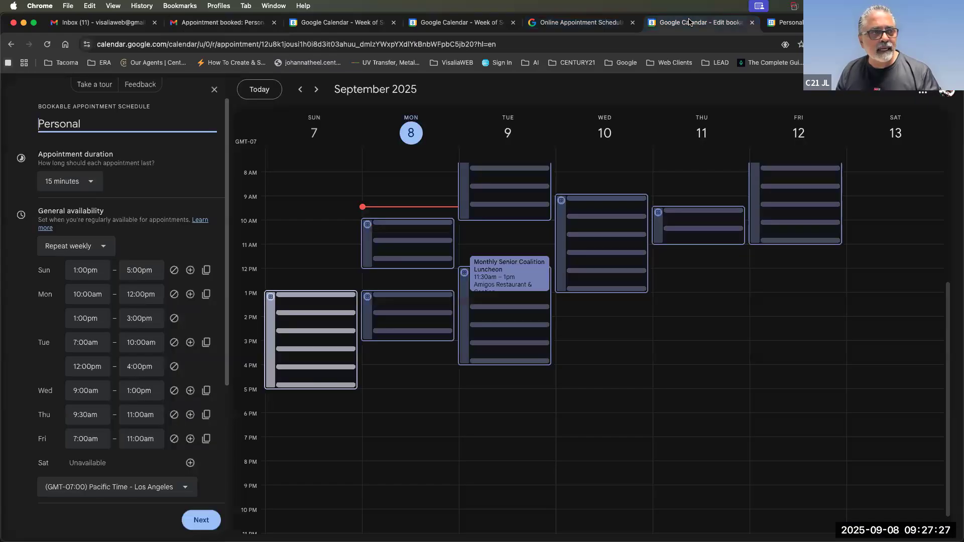
Reload the week view and check the Tuesday 7am Personal booking's details show the entered address.
left_click(448, 25)
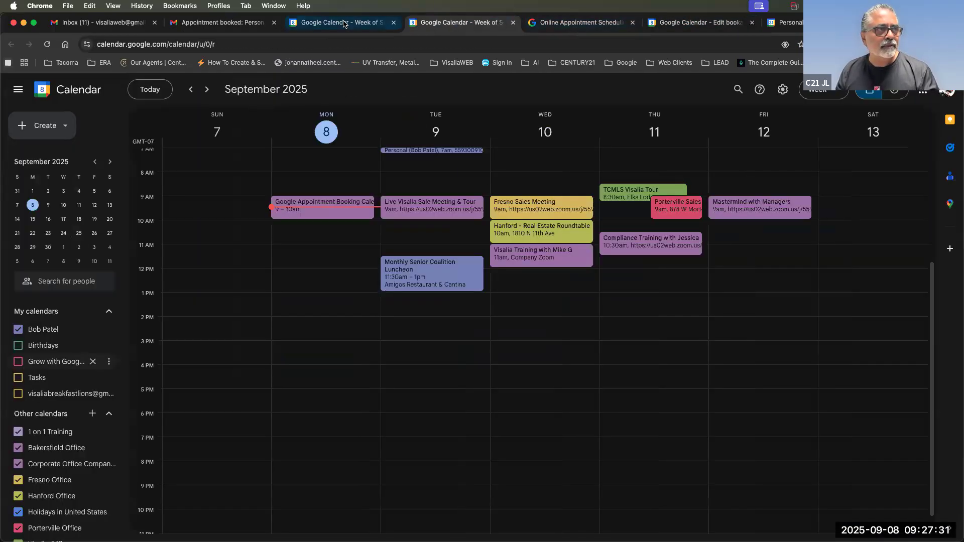
left_click(47, 44)
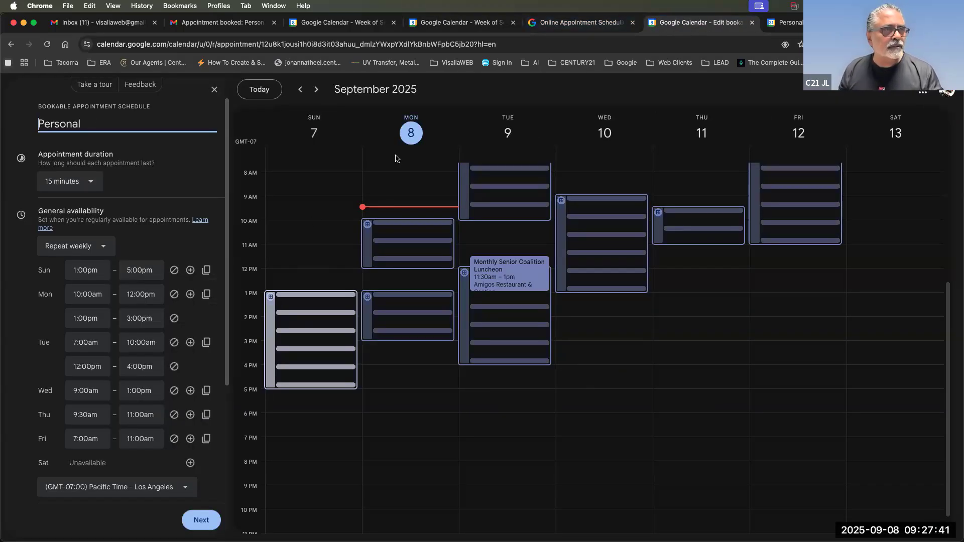
left_click(459, 25)
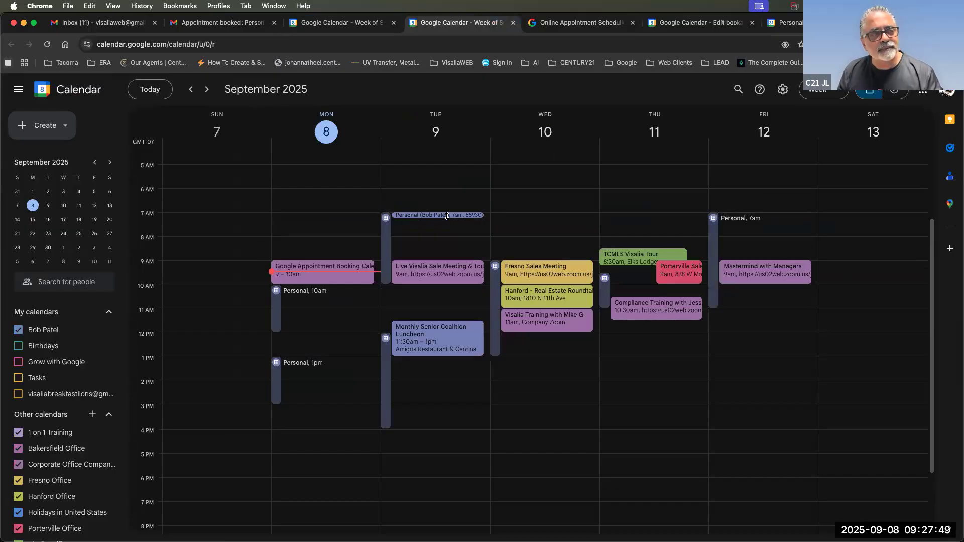
left_click(461, 215)
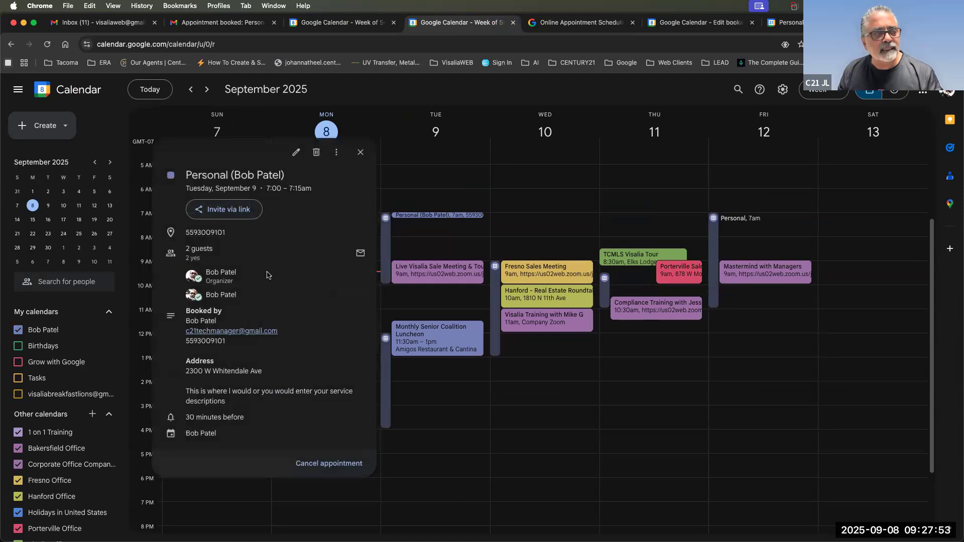
left_click(605, 101)
Back in the week view, bring up the Personal appointment schedule's details.
left_click(577, 22)
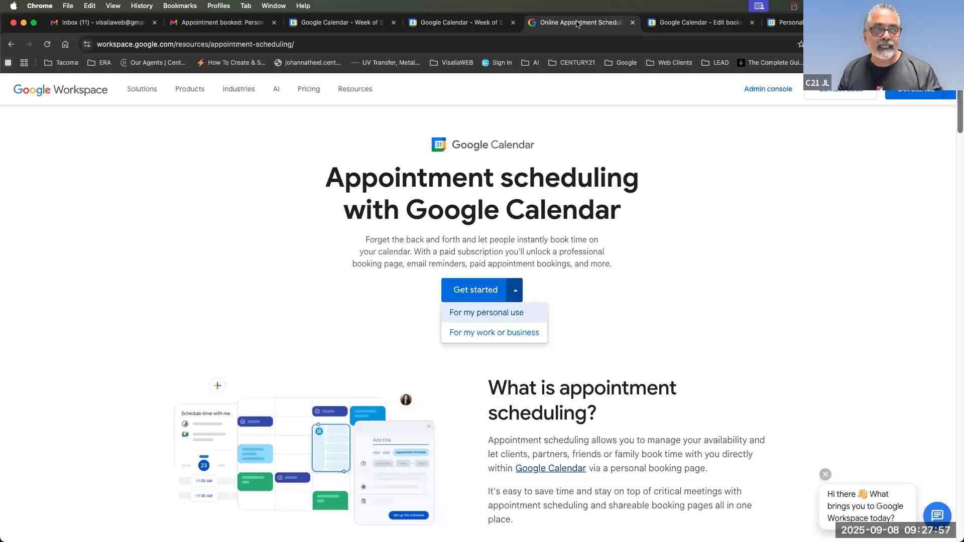
left_click(470, 24)
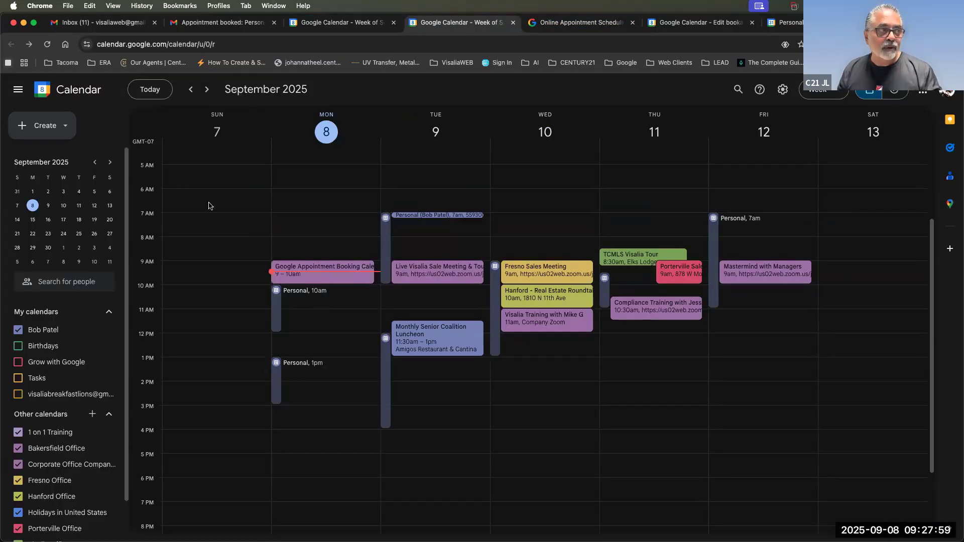
left_click(277, 310)
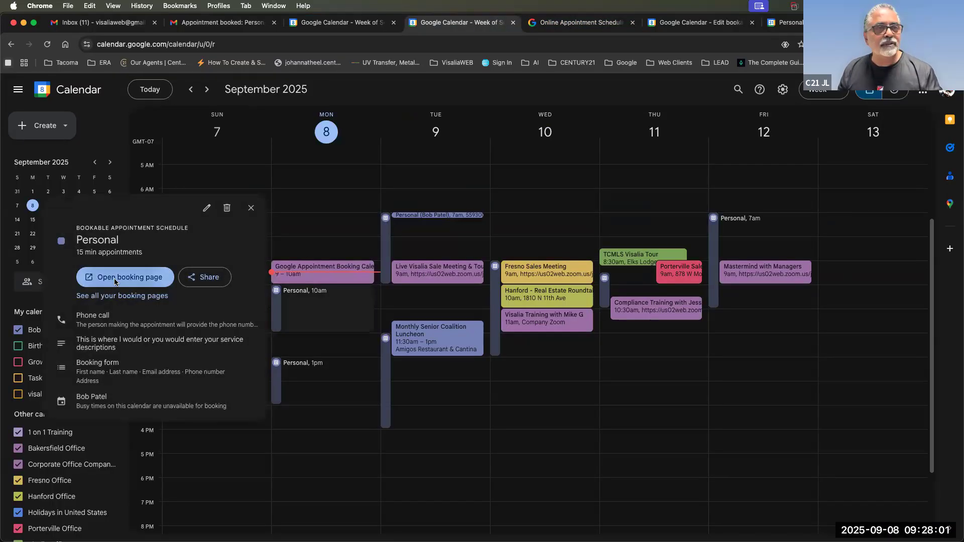
Close the leftover scheduling, schedule-editor and duplicate Personal booking page tabs.
left_click(110, 278)
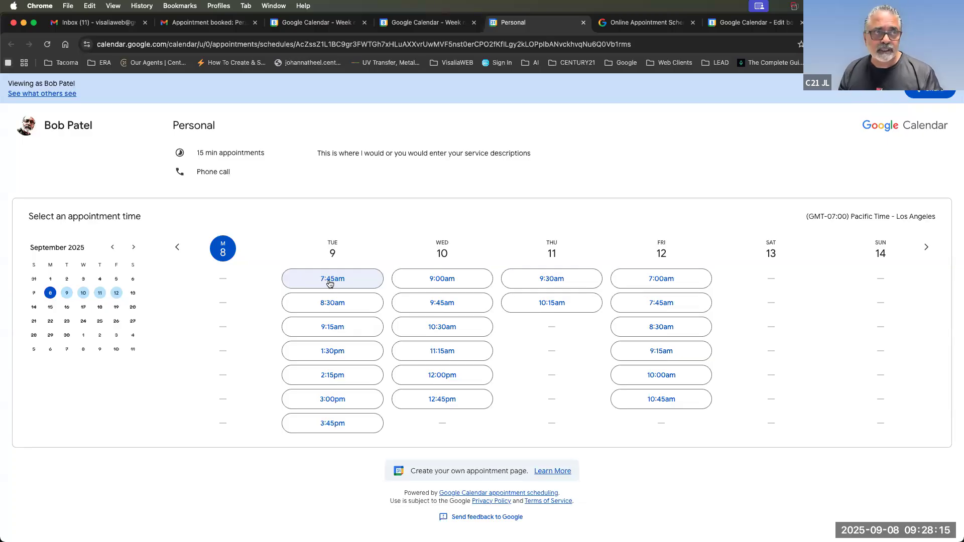
left_click(630, 24)
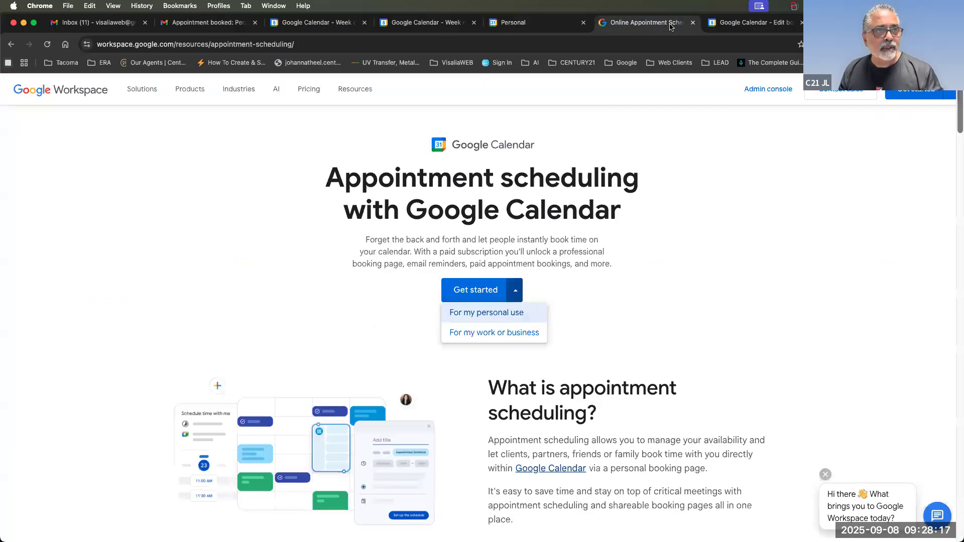
left_click(692, 23)
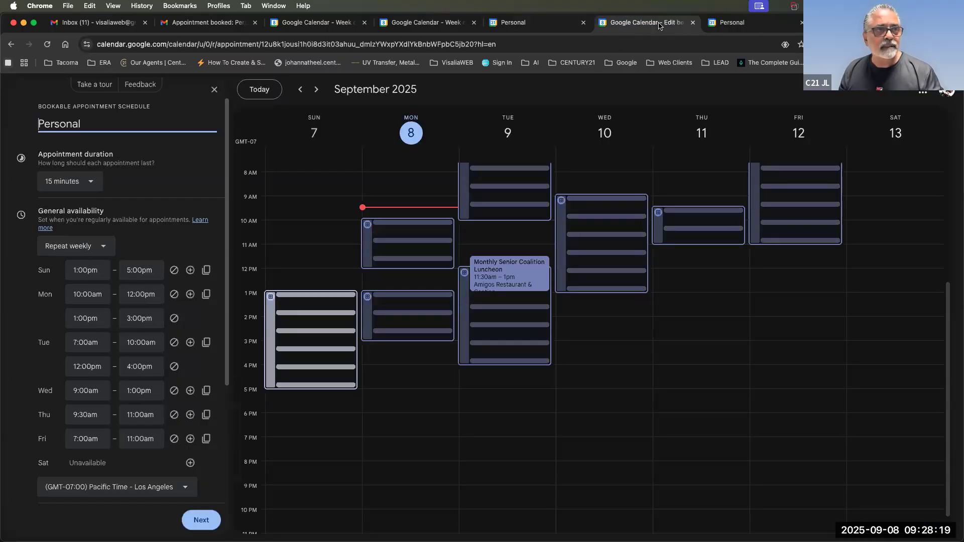
left_click(693, 23)
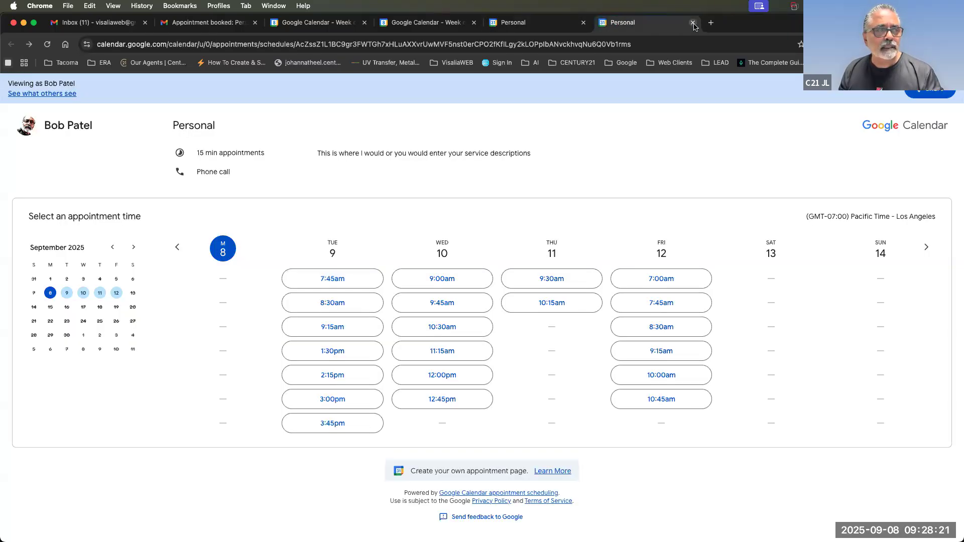
left_click(521, 25)
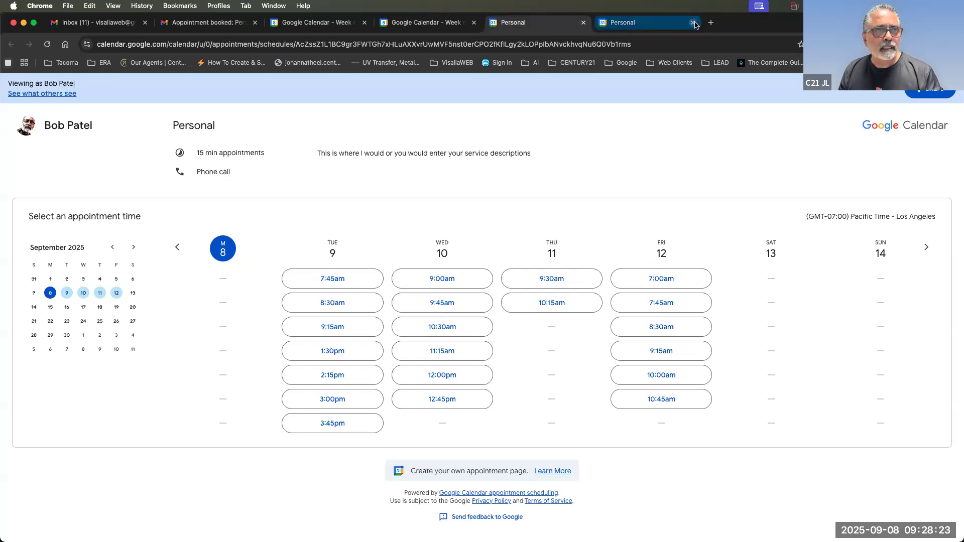
left_click(693, 23)
Review the Tuesday 7am test booking's details and Address answer, then view the confirmation email.
left_click(477, 26)
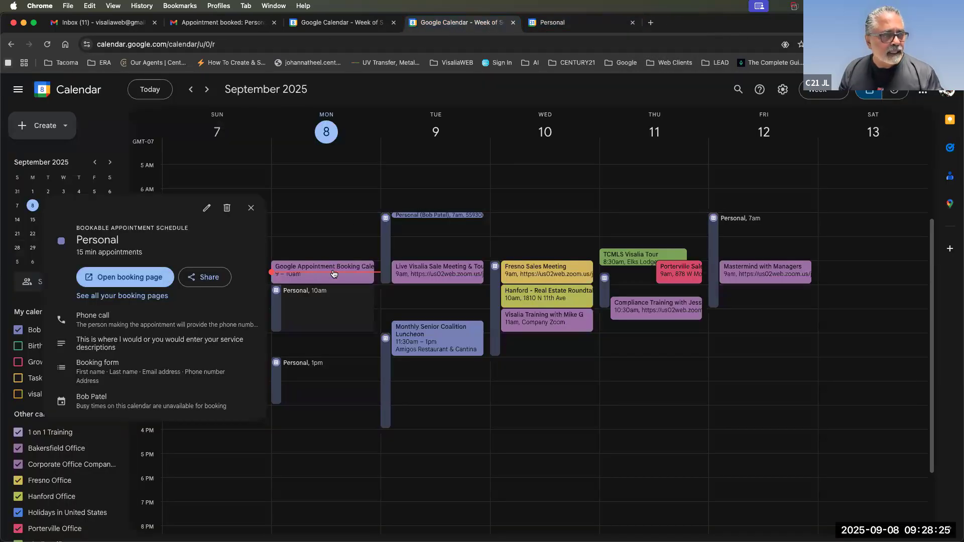
left_click(411, 215)
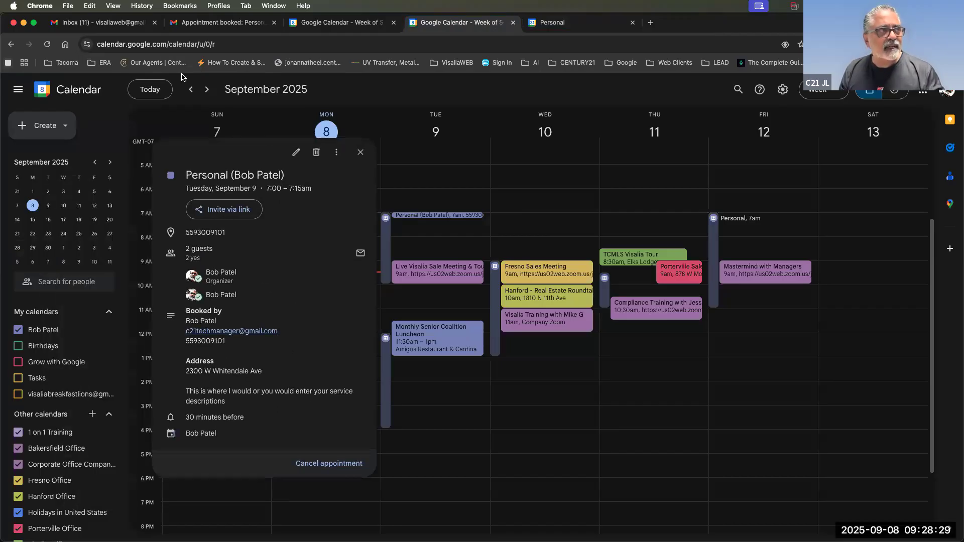
left_click(221, 22)
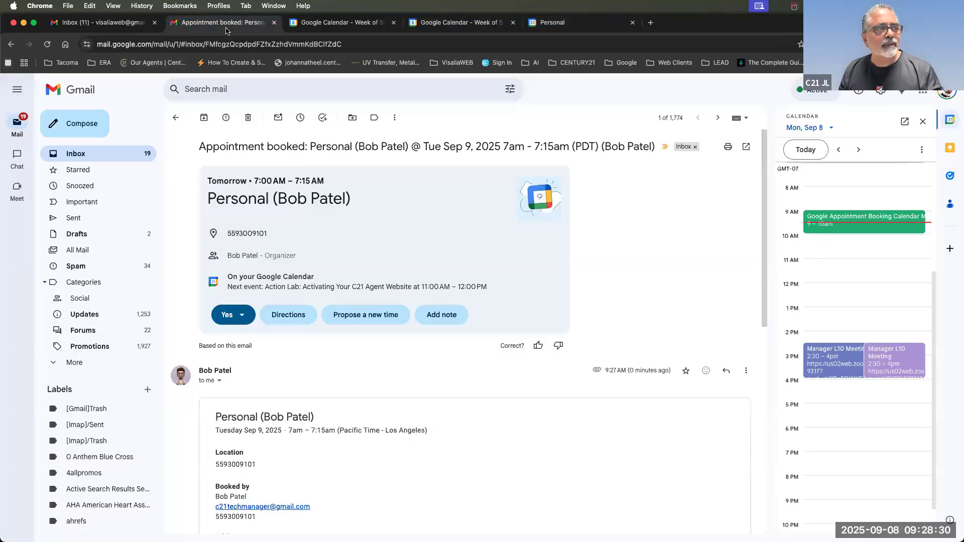
RSVP No to the Tuesday appointment, confirm the 7:00am slot is free, then try Propose a new time.
left_click(233, 320)
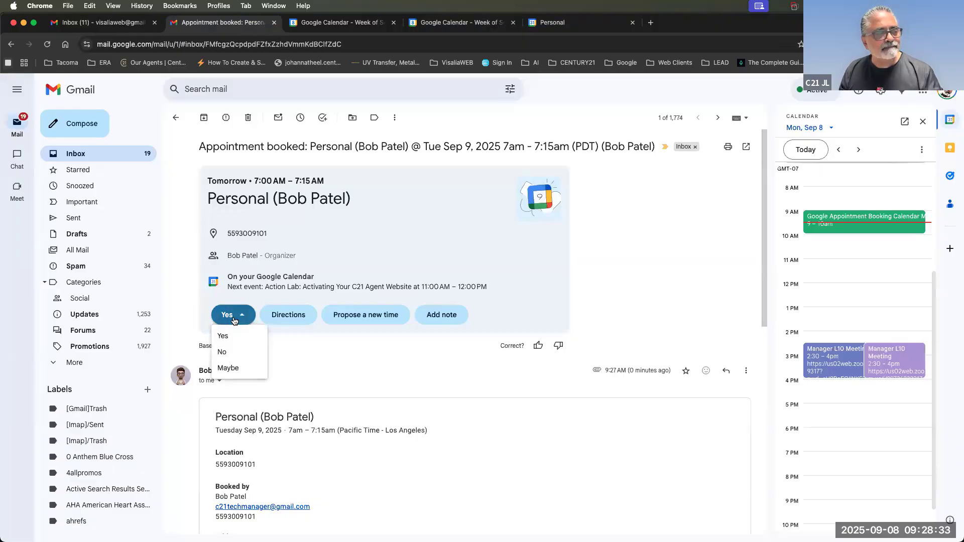
left_click(222, 354)
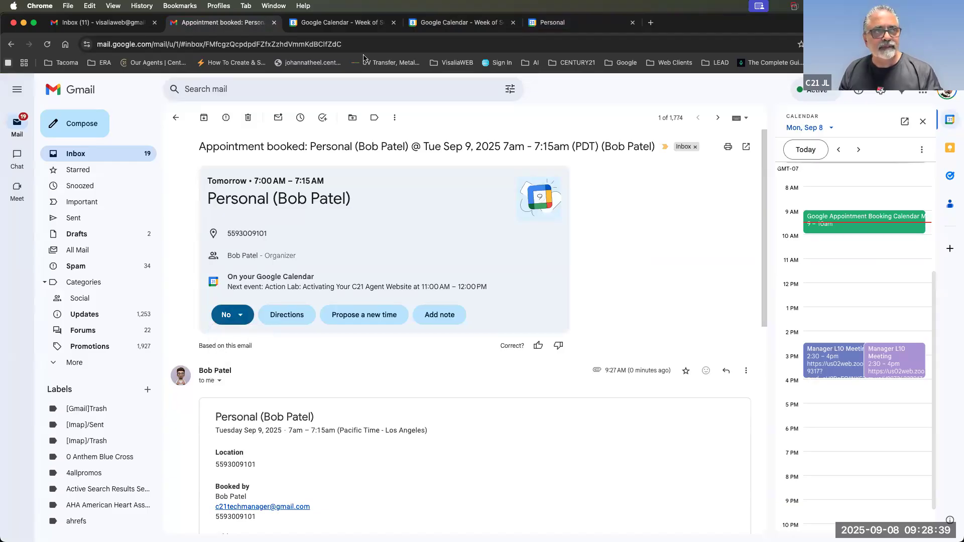
left_click(572, 25)
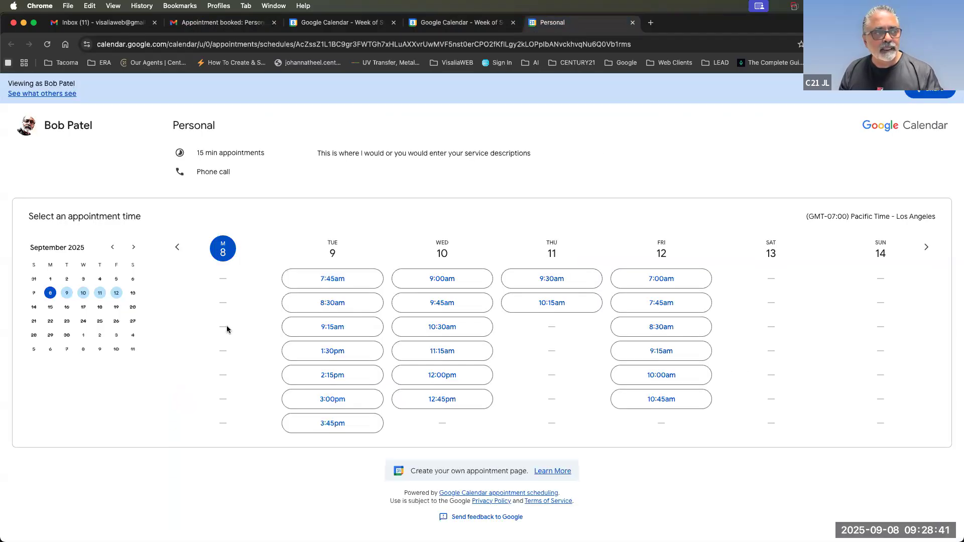
left_click(47, 44)
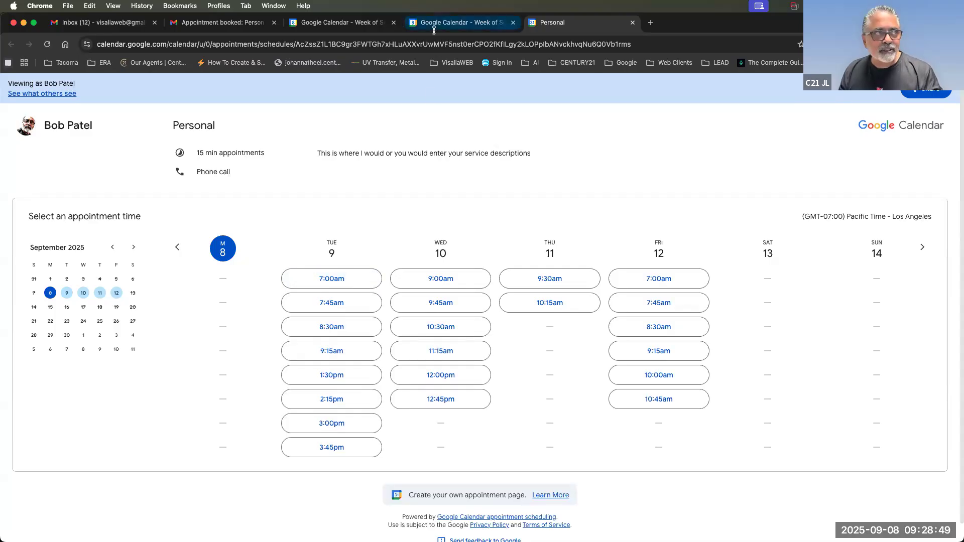
left_click(206, 27)
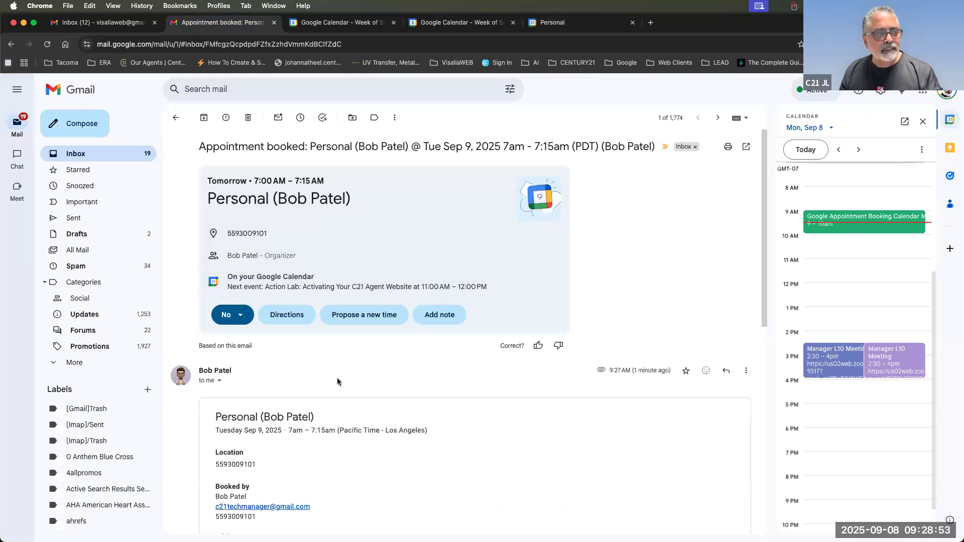
left_click(357, 315)
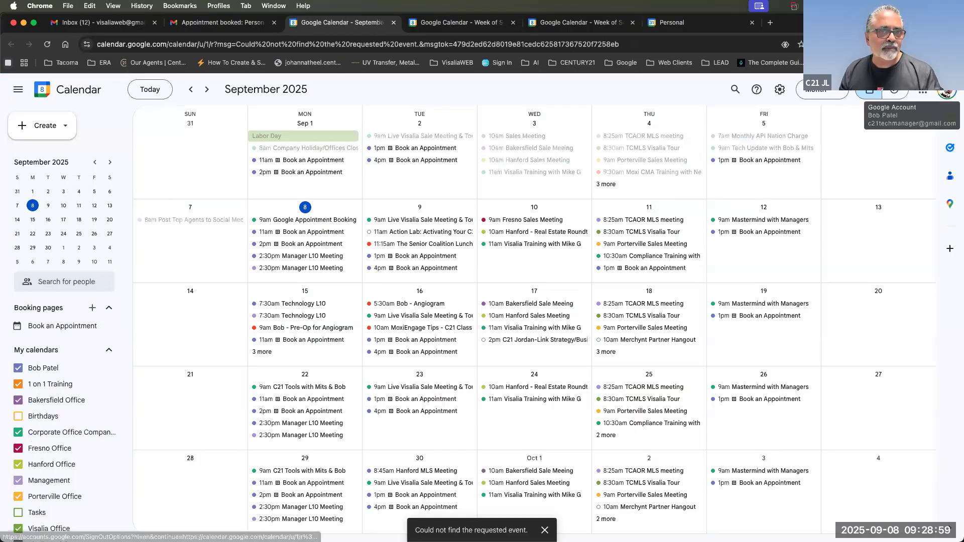
Close the extra September 2025 Google Calendar tab via the account menu.
left_click(948, 93)
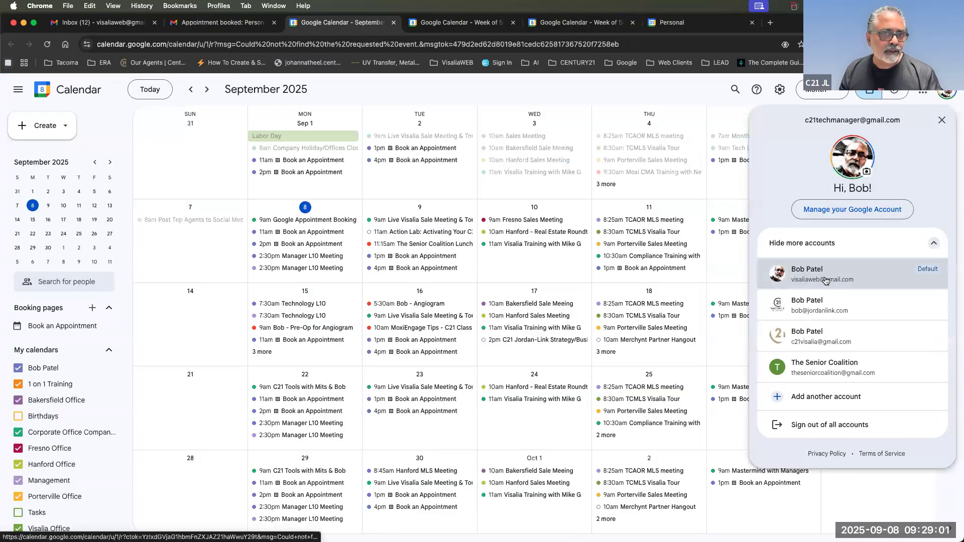
left_click(826, 281)
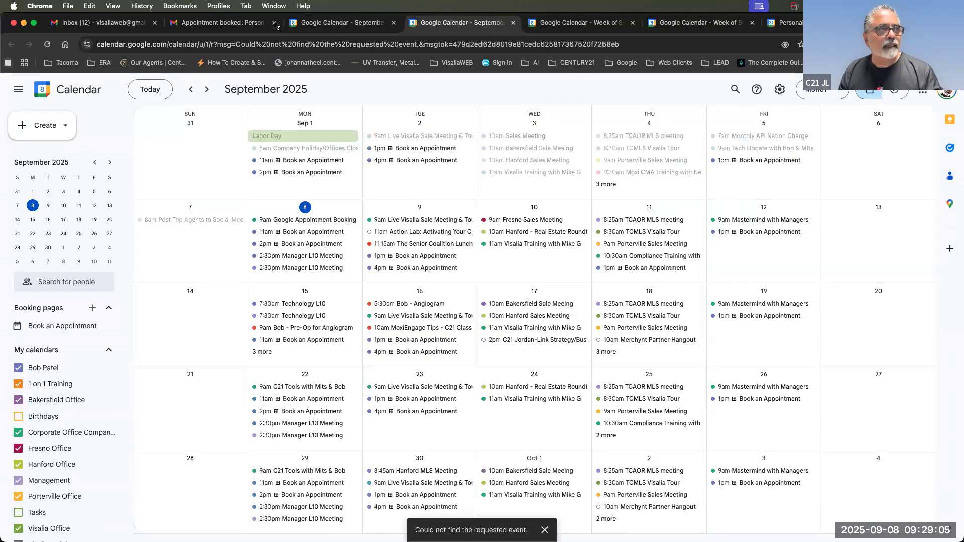
left_click(513, 22)
Highlight the Booked by details in the confirmation email, then return to the Personal booking page.
left_click(224, 23)
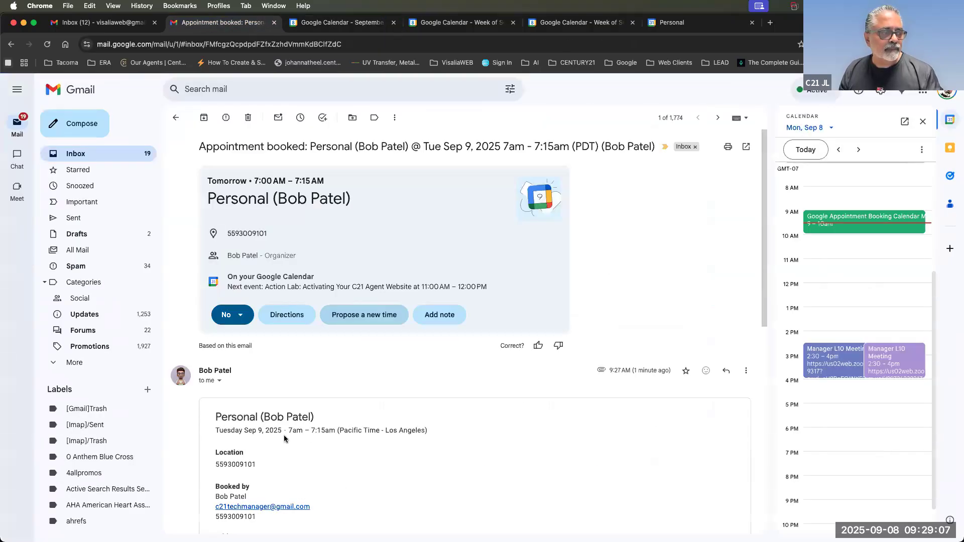
left_click_drag(257, 517, 216, 488)
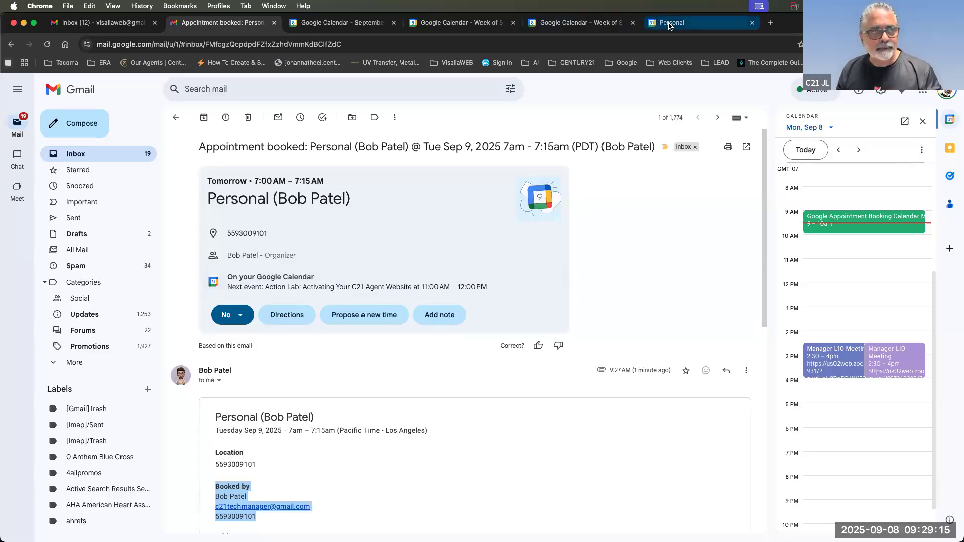
left_click(704, 22)
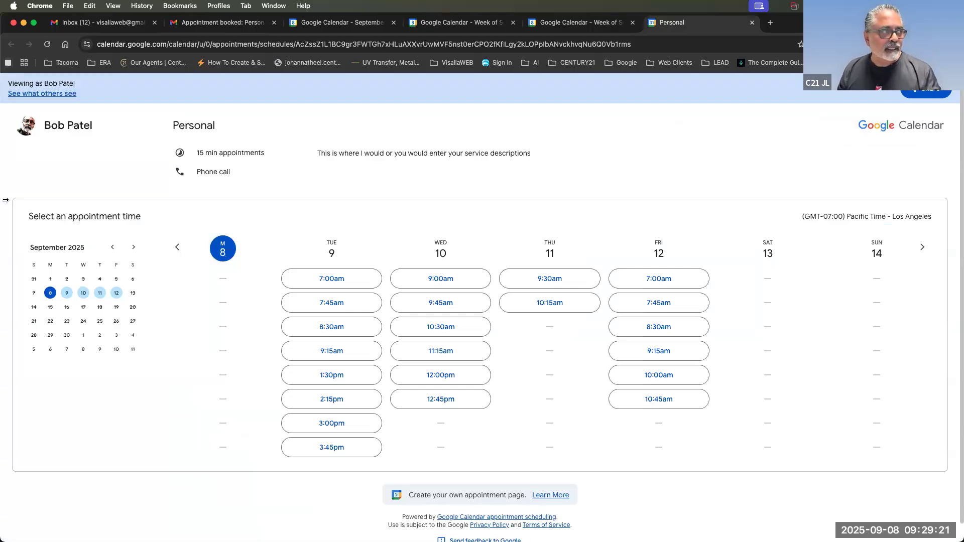
Restore the browser window to full width and check the booking page's web address.
left_click_drag(84, 205, 714, 214)
double_click(696, 217)
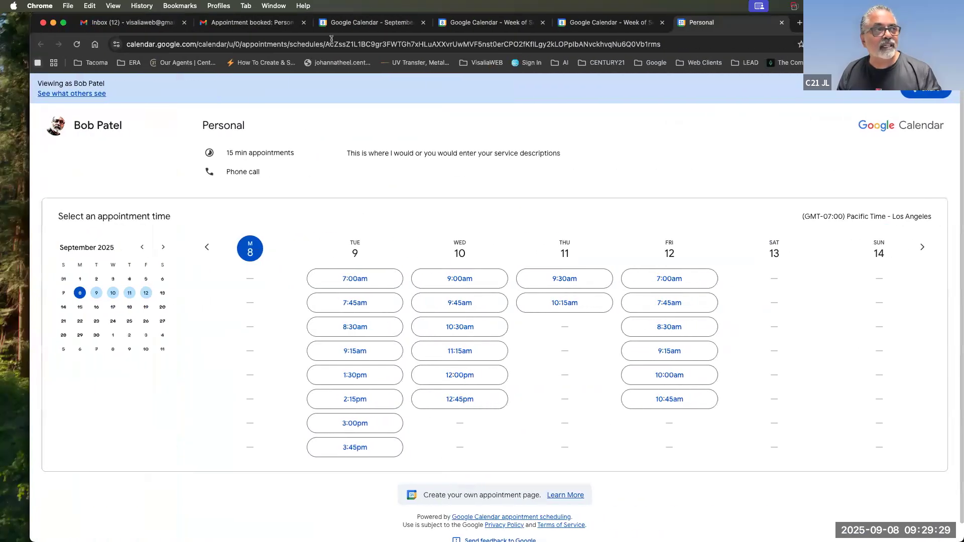
left_click(332, 42)
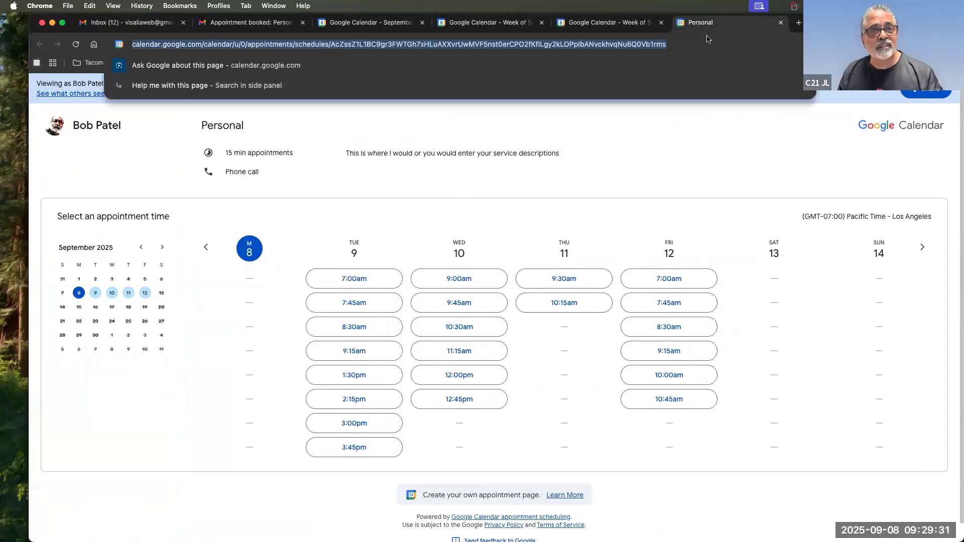
left_click(776, 150)
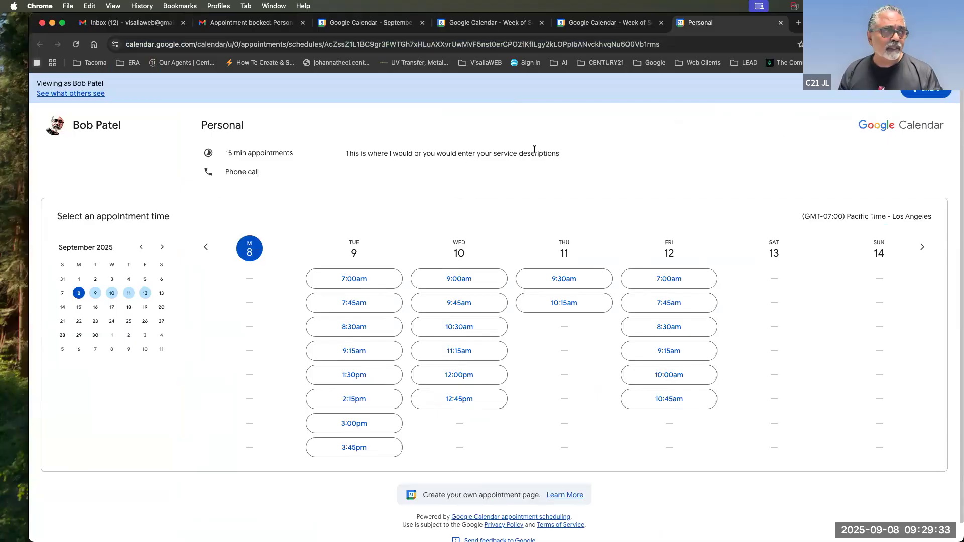
Generate the Personal booking page's short share link and copy it to the clipboard.
left_click(925, 93)
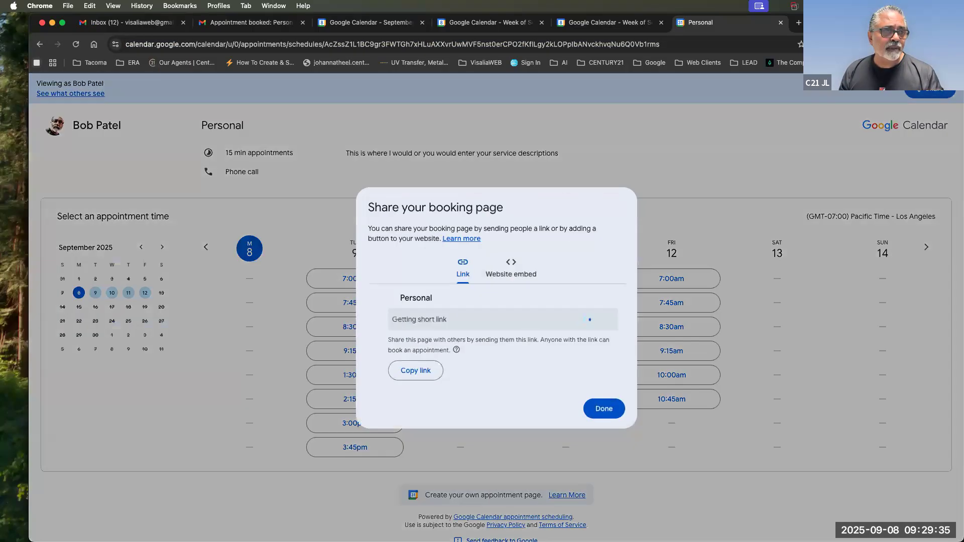
left_click(603, 416)
left_click(926, 94)
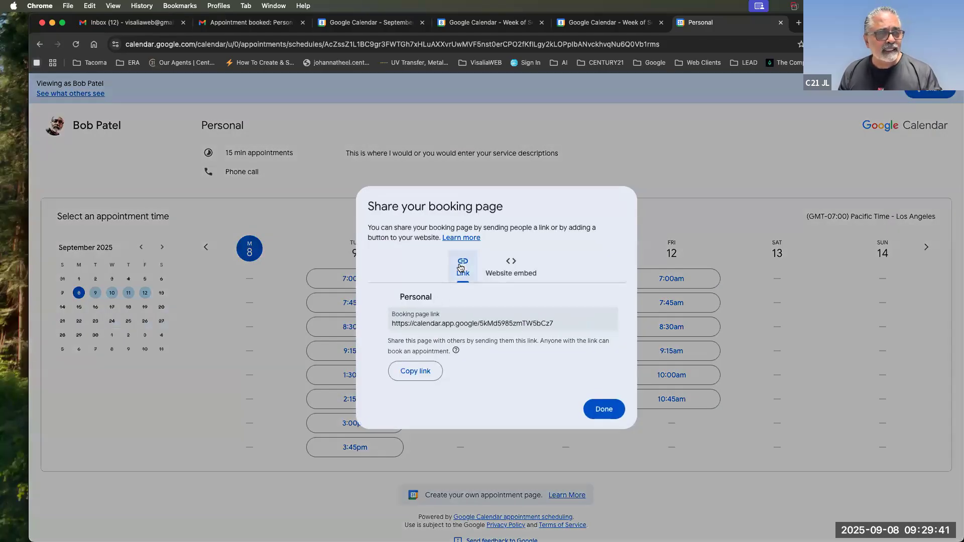
left_click(446, 324)
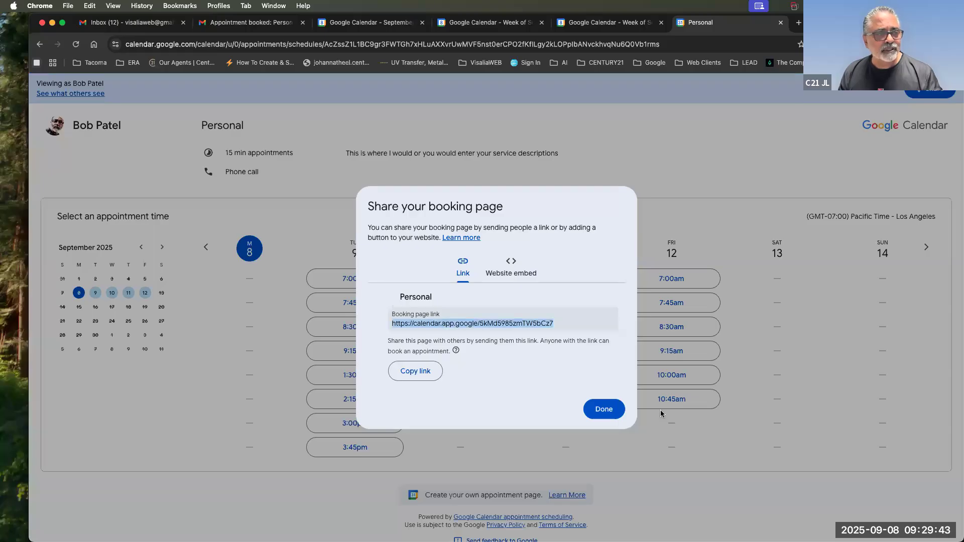
left_click(421, 369)
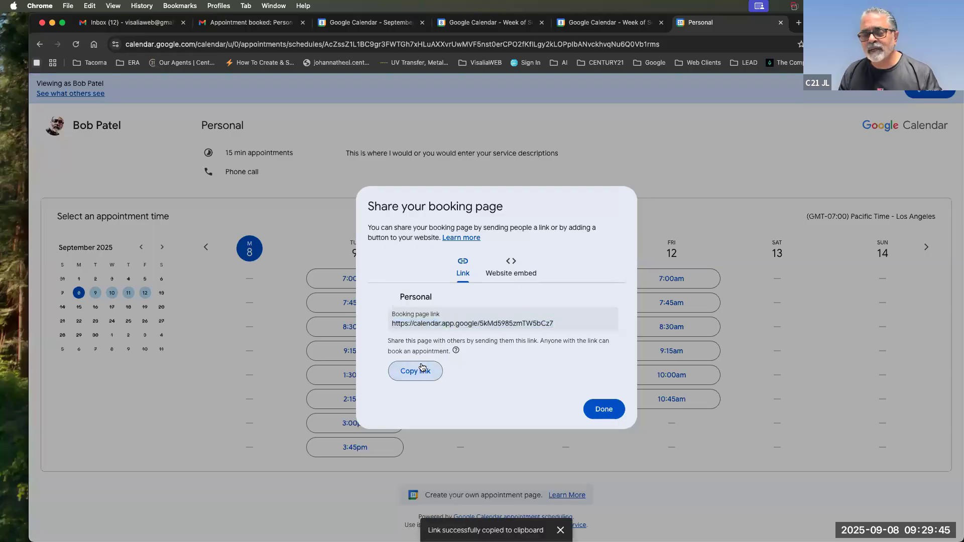
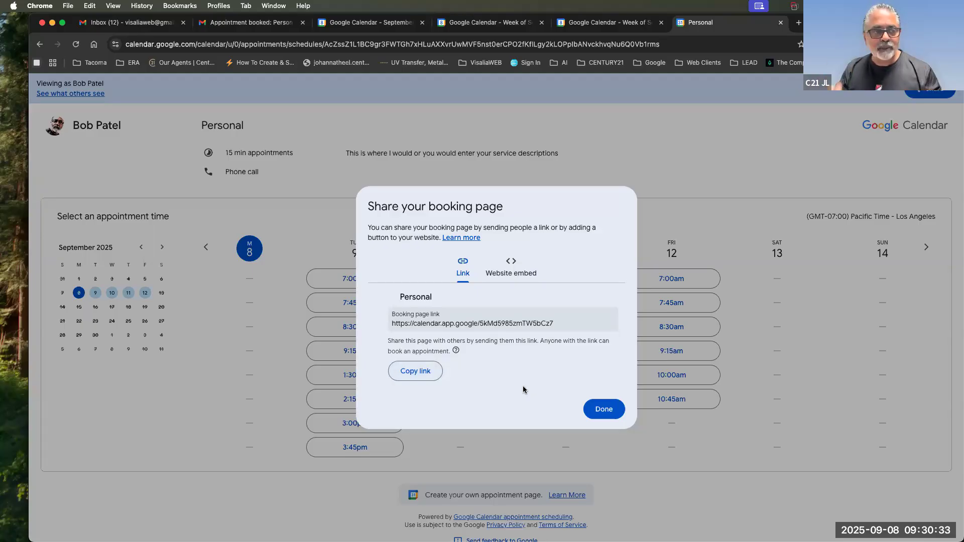
Reopen the Personal booking page share dialog on its Website embed options.
left_click(604, 410)
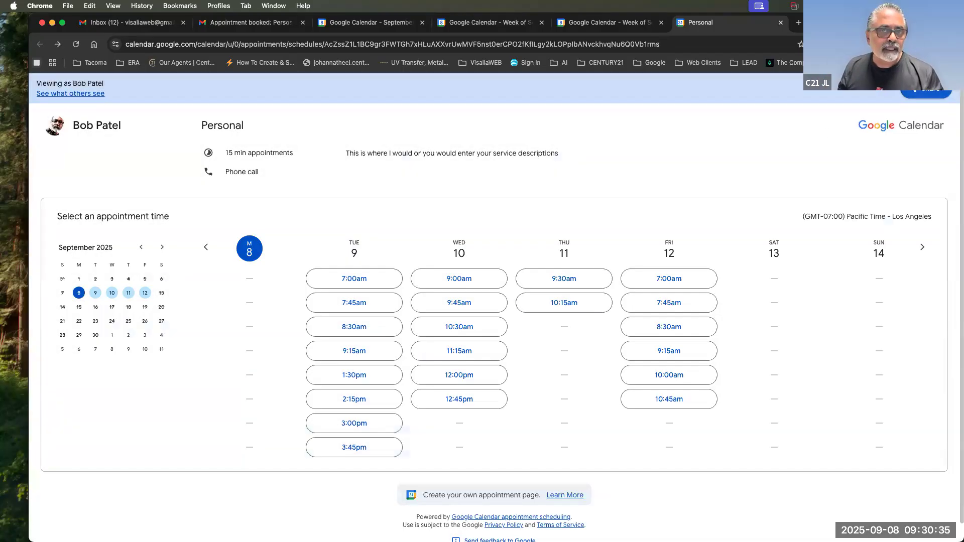
left_click(927, 89)
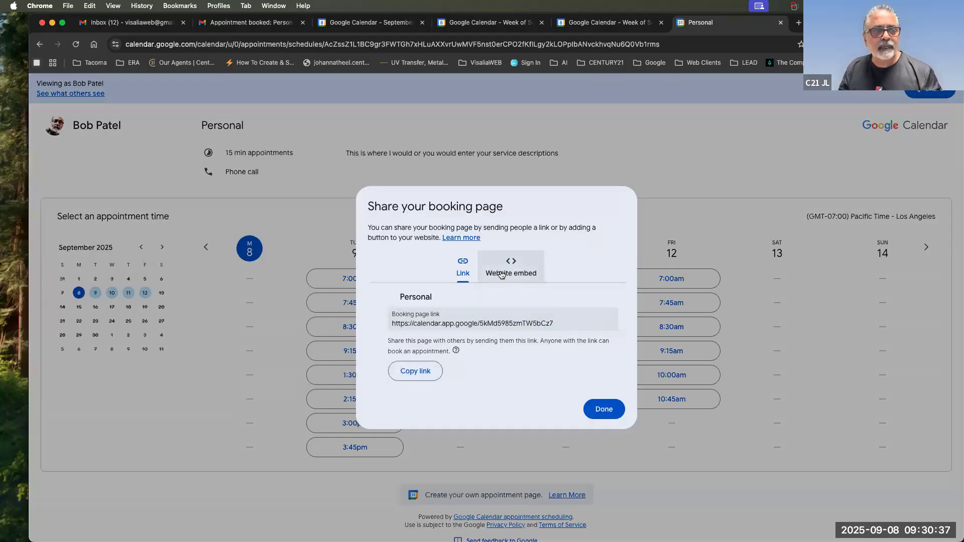
left_click(502, 274)
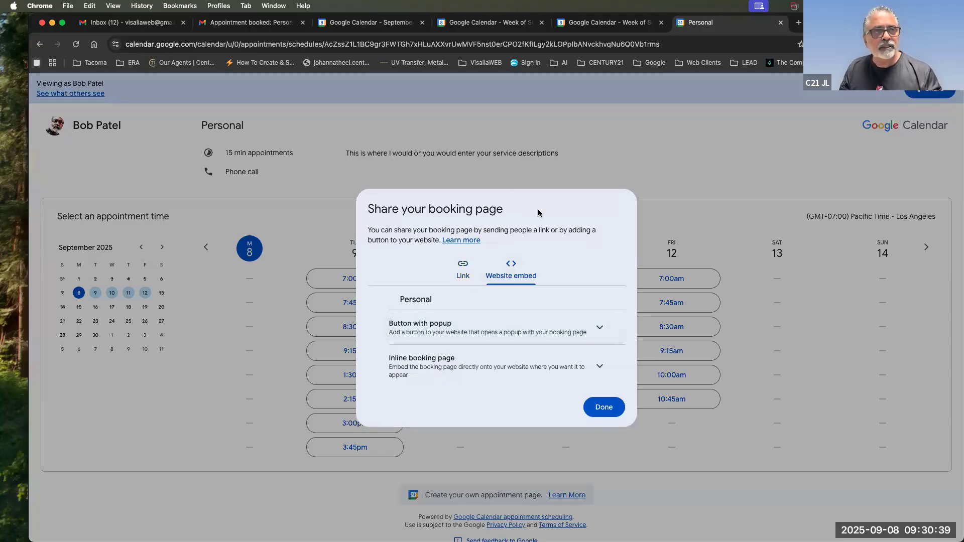
left_click_drag(538, 211, 792, 35)
Load mymoxi.century21.com in a new tab and go to the MoxiWorks agent profile.
left_click(796, 24)
type("mymoxi.century21.com")
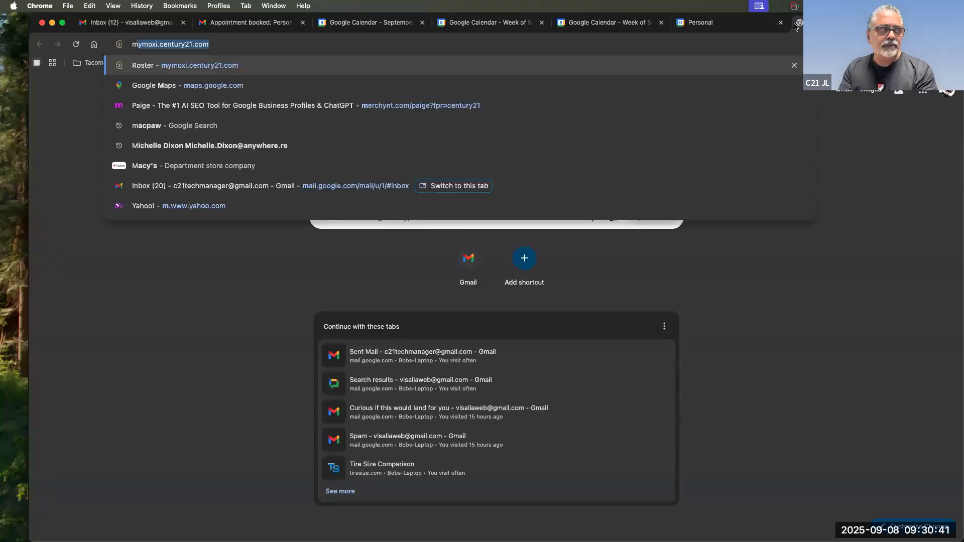
key("Return")
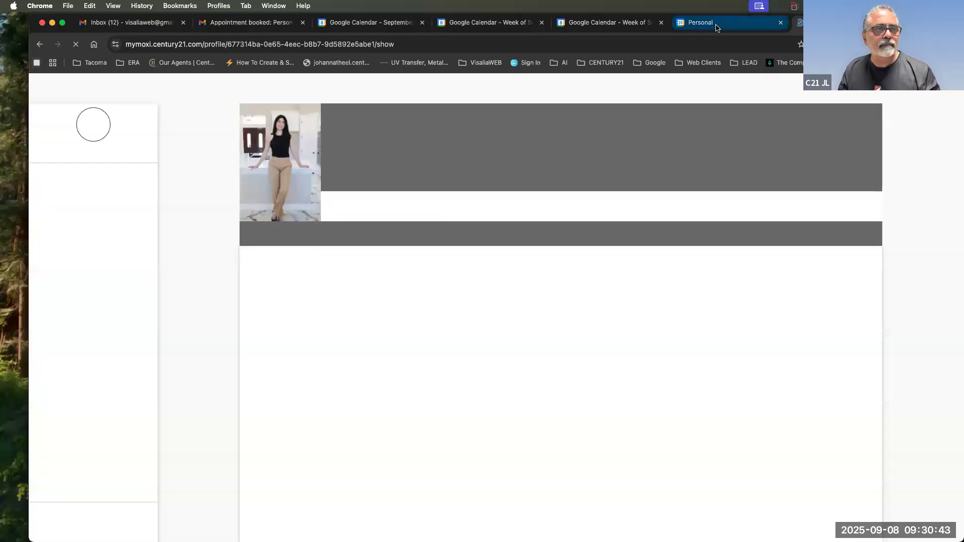
left_click(729, 25)
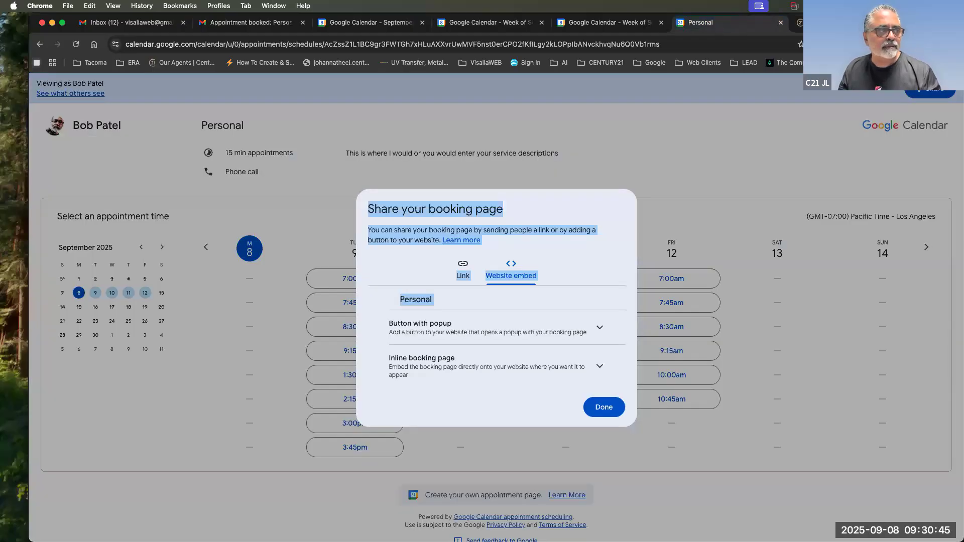
left_click(829, 23)
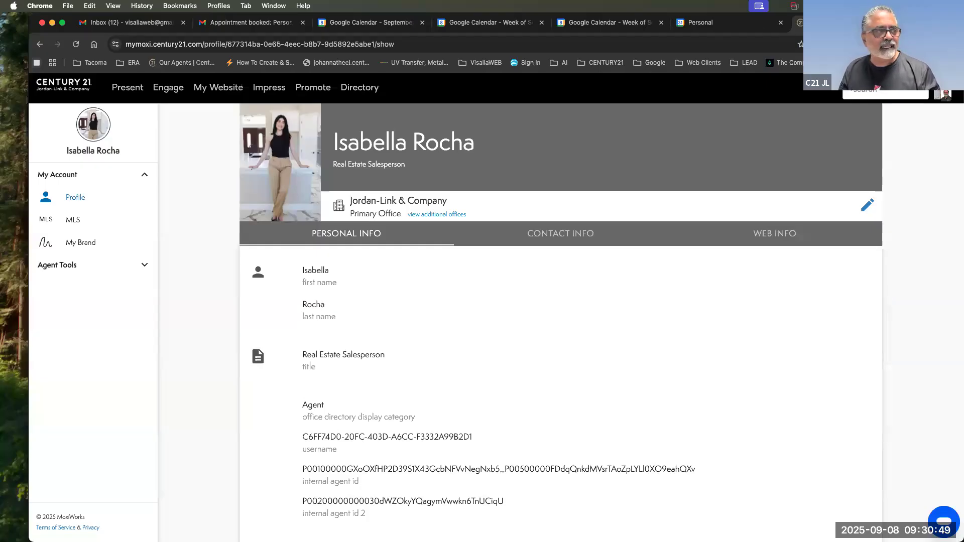
Open the agent website's WordPress admin and view the live Century 21 homepage.
left_click(226, 89)
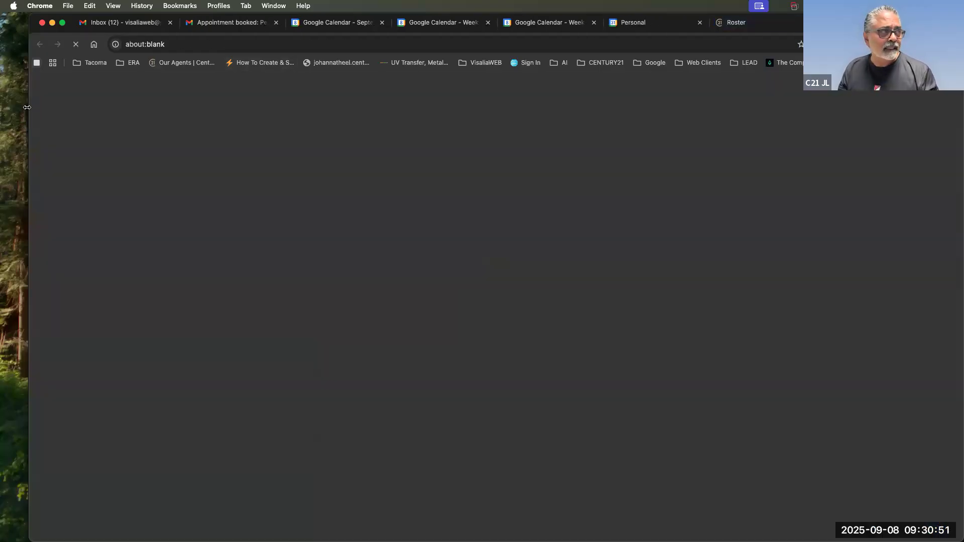
left_click_drag(29, 108, 5, 107)
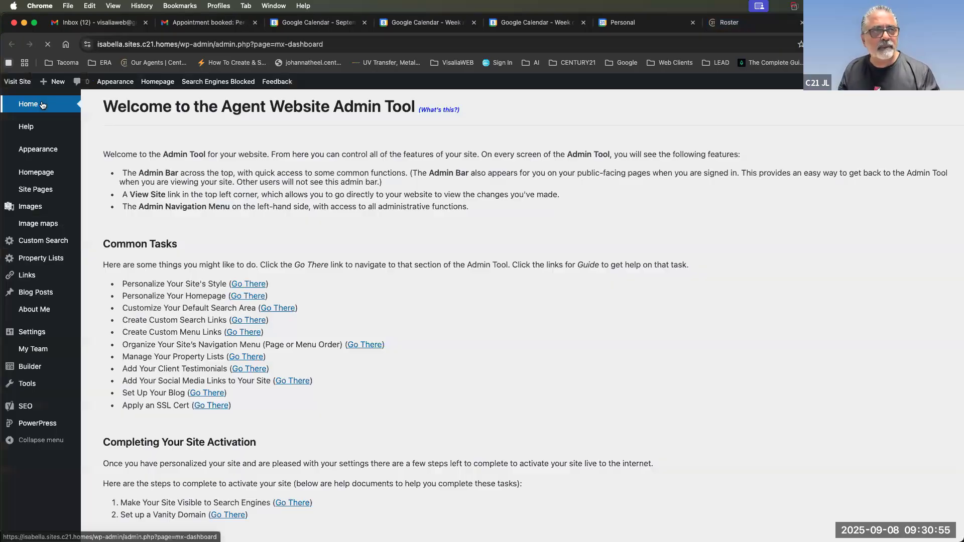
left_click(20, 82)
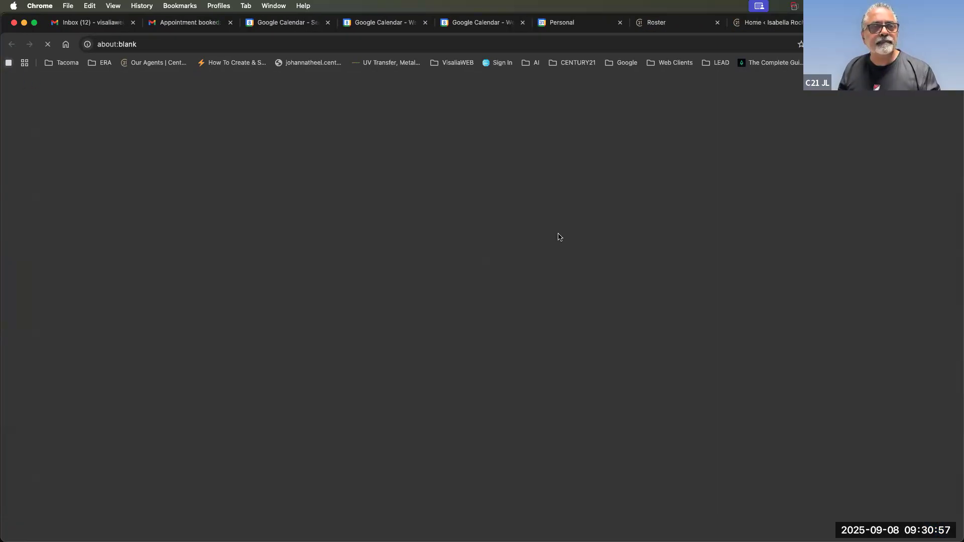
scroll(558, 236, "down", 8)
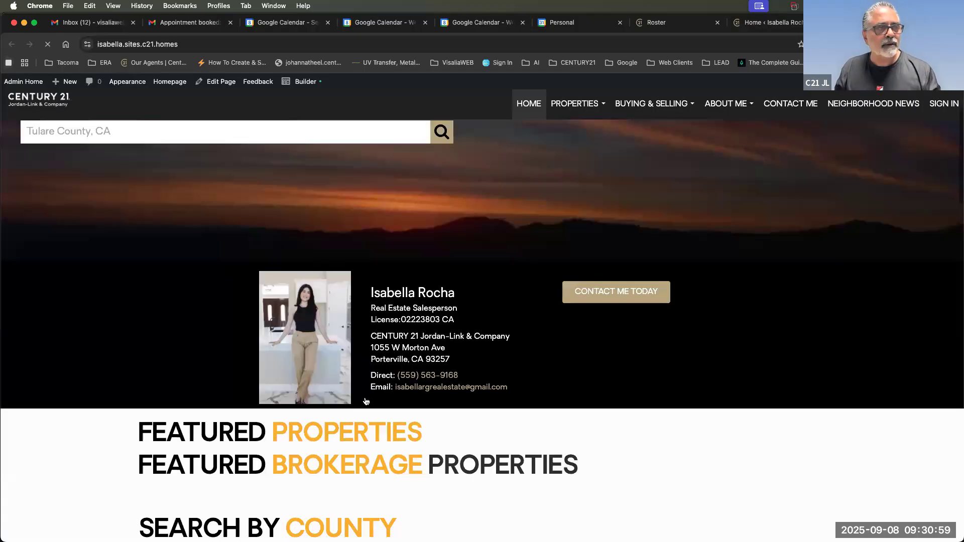
scroll(419, 380, "up", 8)
scroll(418, 379, "down", 5)
scroll(418, 379, "up", 1)
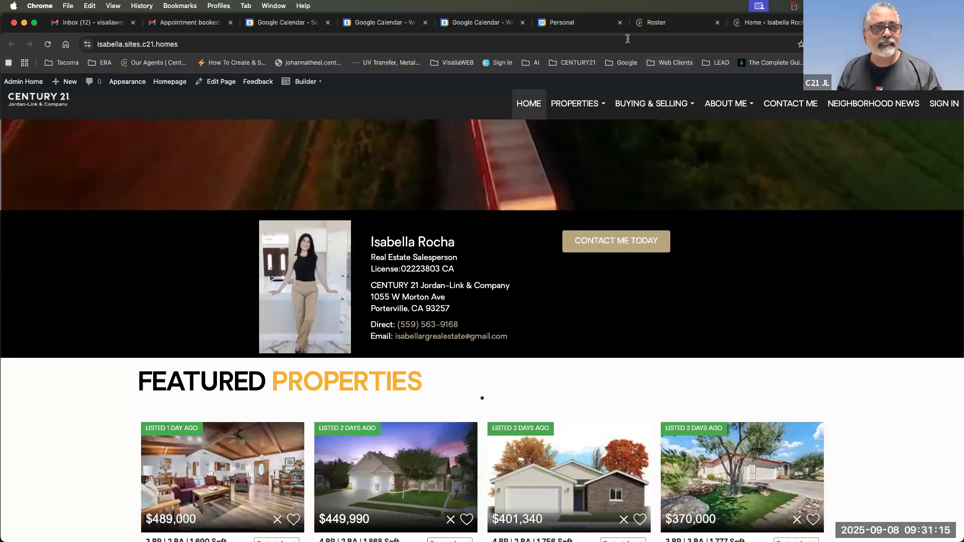
From the homepage admin bar, start adding a new site page via + New > Page.
left_click(577, 27)
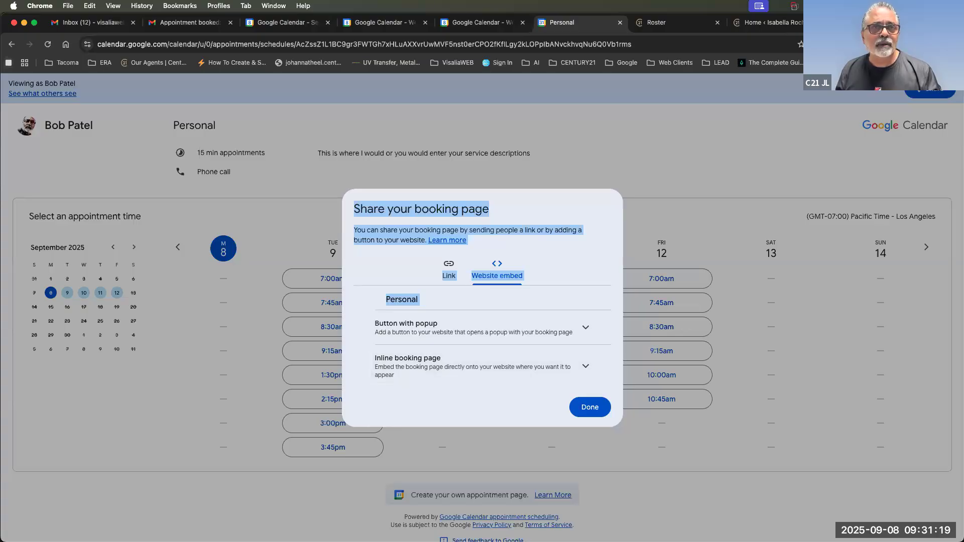
left_click(769, 22)
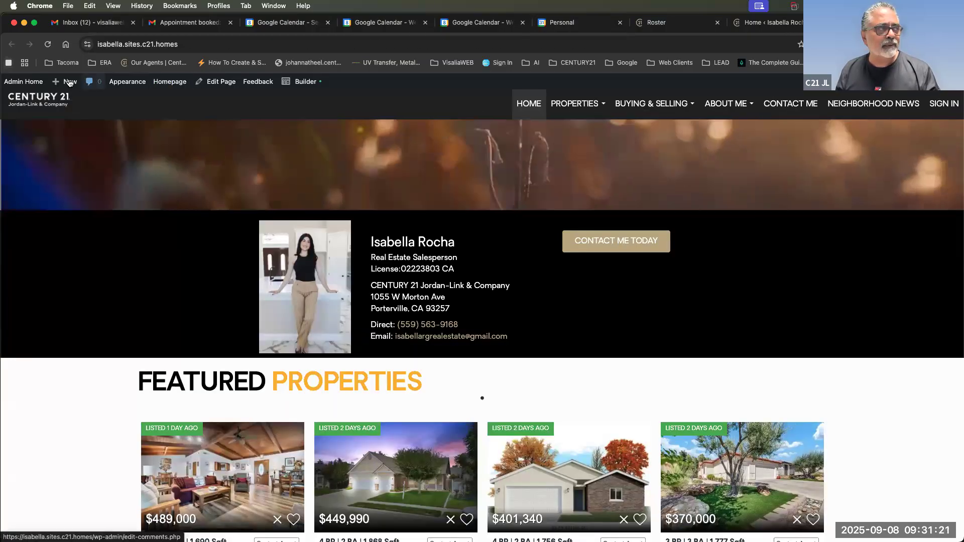
mouse_move(68, 82)
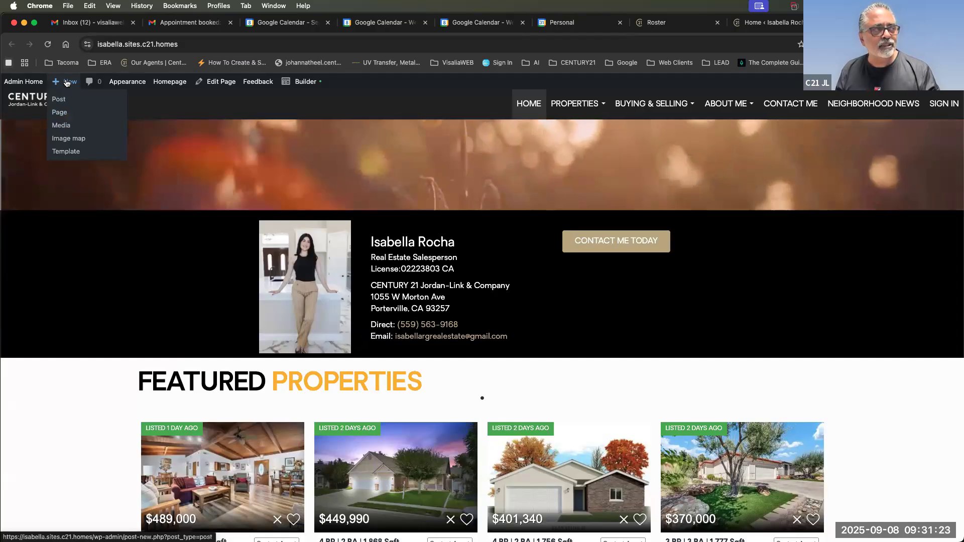
left_click(58, 114)
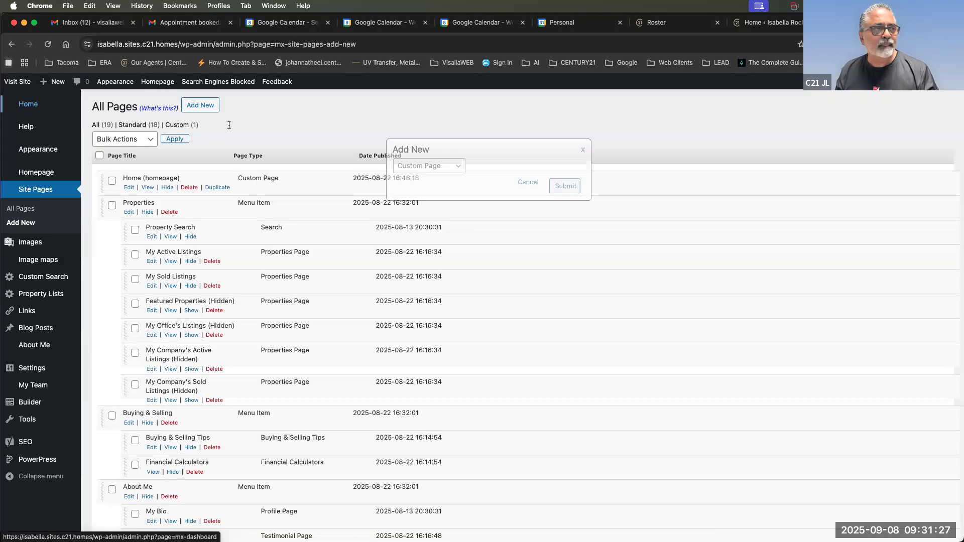
Create a draft custom page titled 'Appointment' and open it in the Beaver Builder editor.
left_click(562, 195)
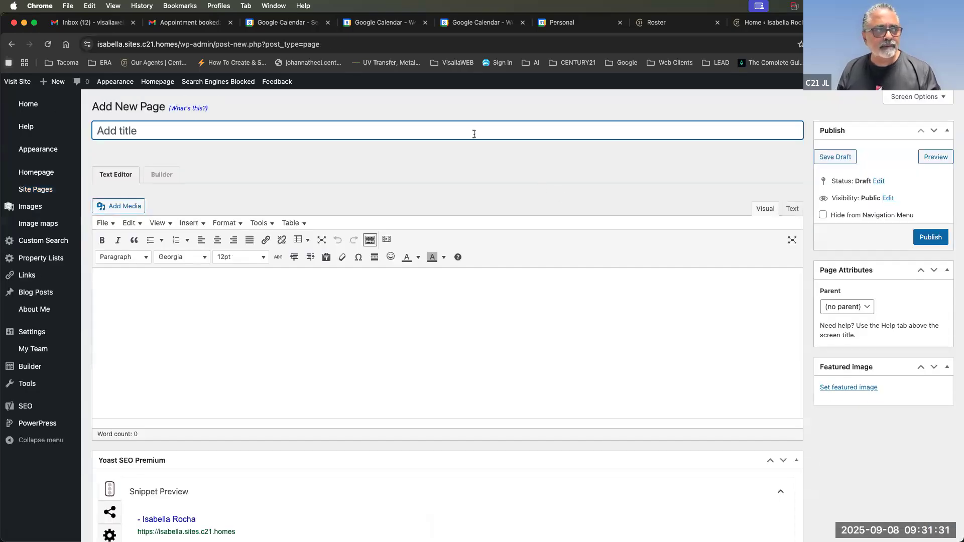
type("Appointment")
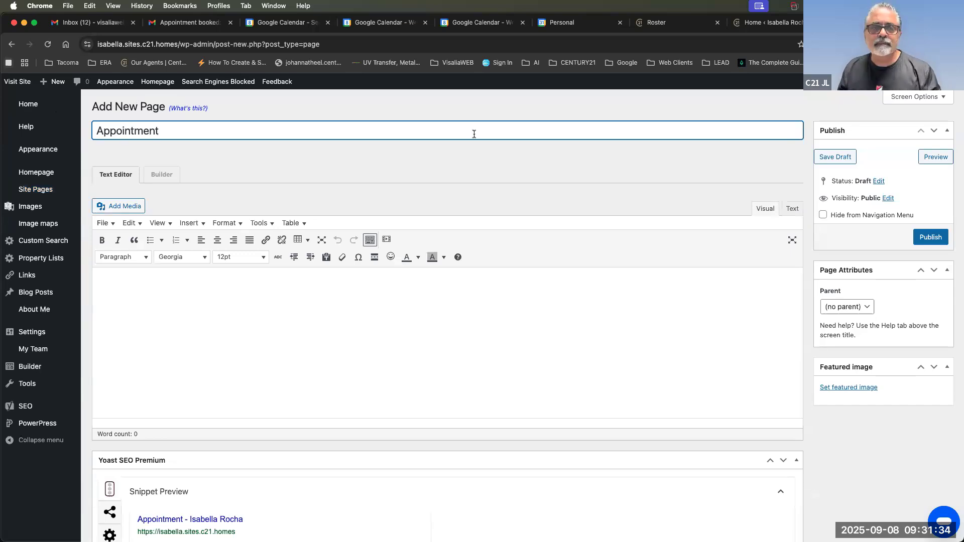
key("Return")
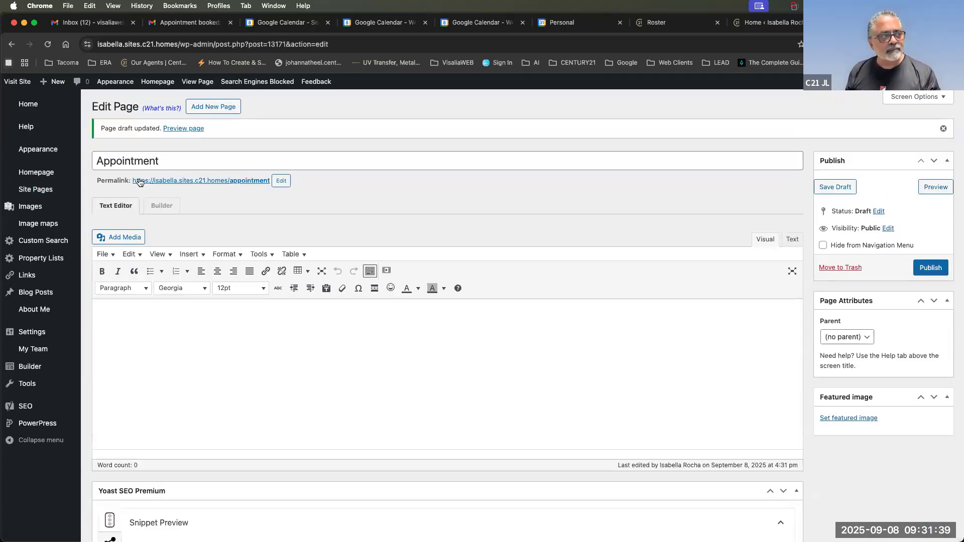
left_click_drag(129, 184, 161, 189)
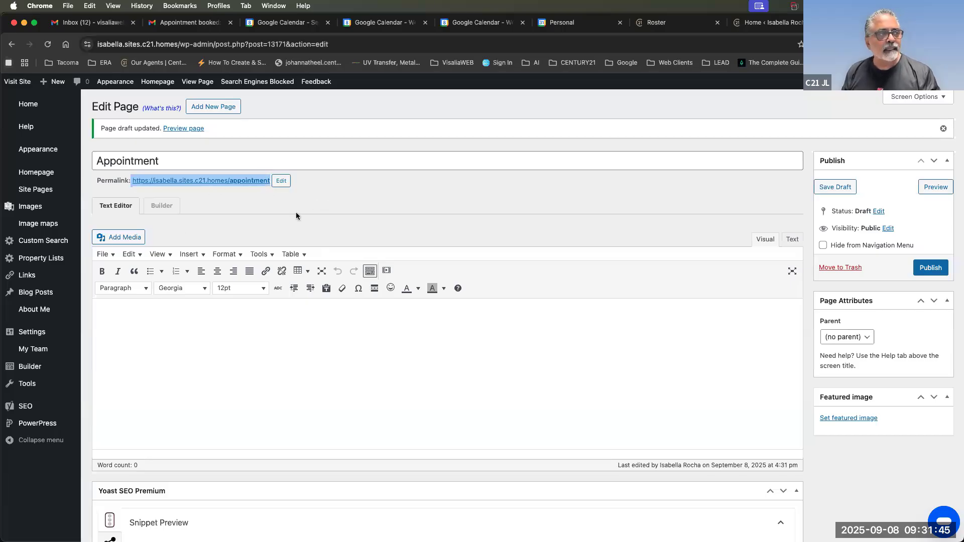
left_click(158, 206)
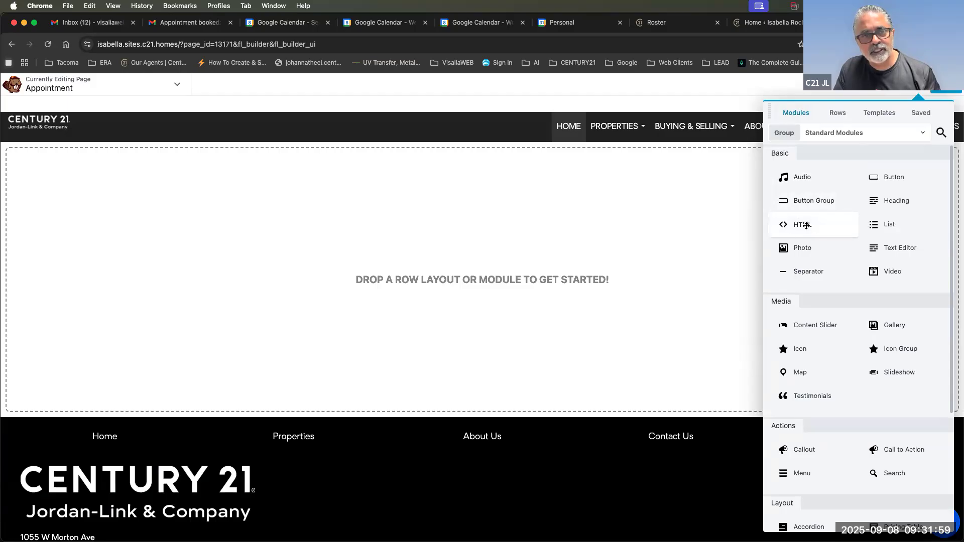
Drop an HTML module onto the empty Appointment page, then go back to the Google Calendar tab.
left_click_drag(643, 230, 592, 230)
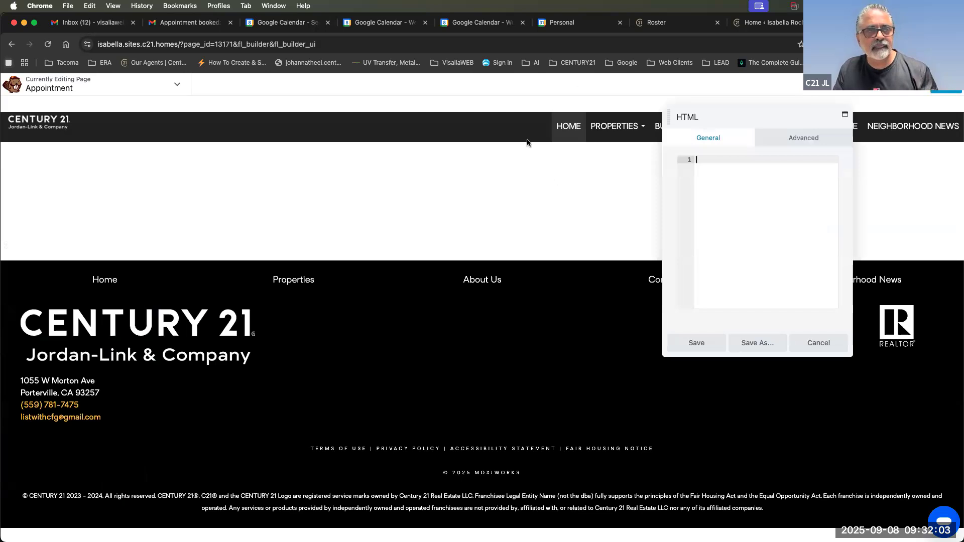
left_click(718, 173)
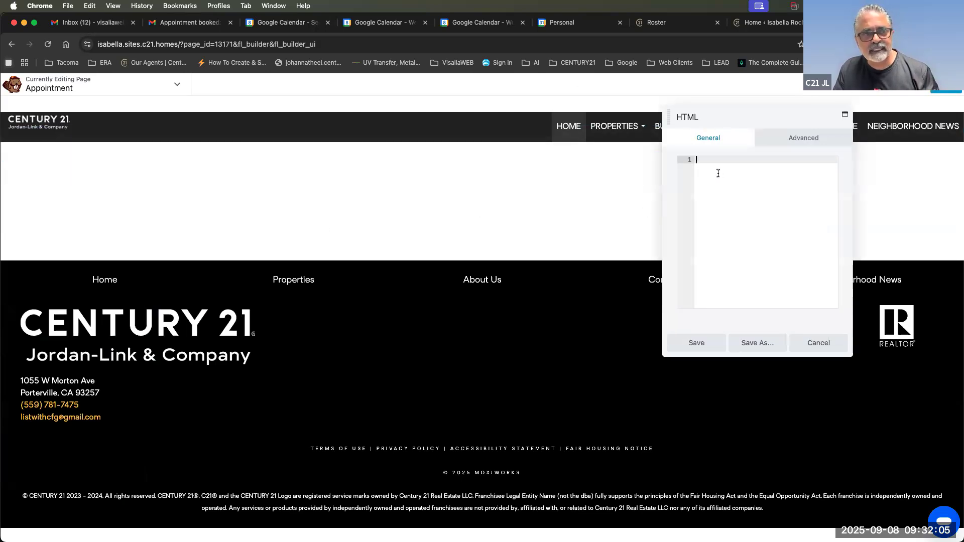
left_click(562, 22)
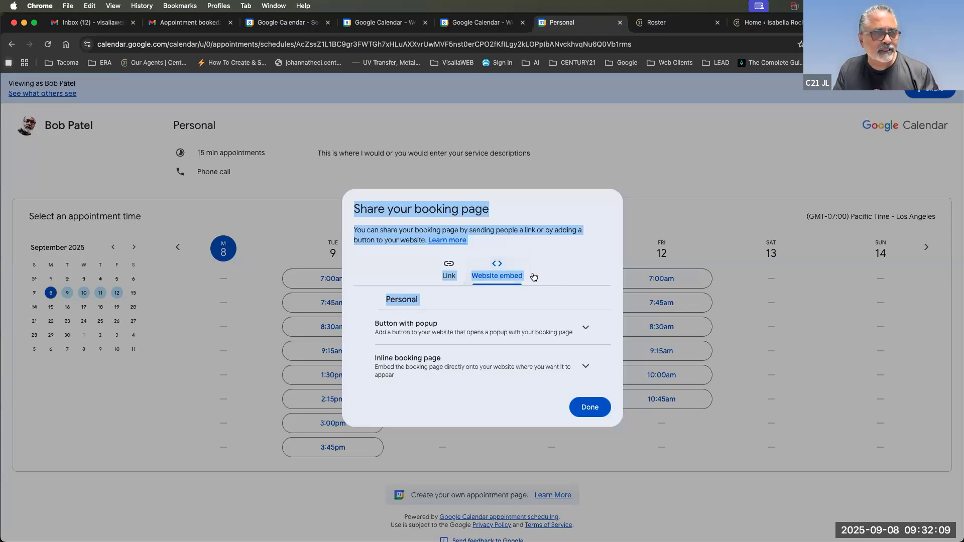
Copy the Inline booking page embed code and return to the Appointment page editor.
left_click(496, 311)
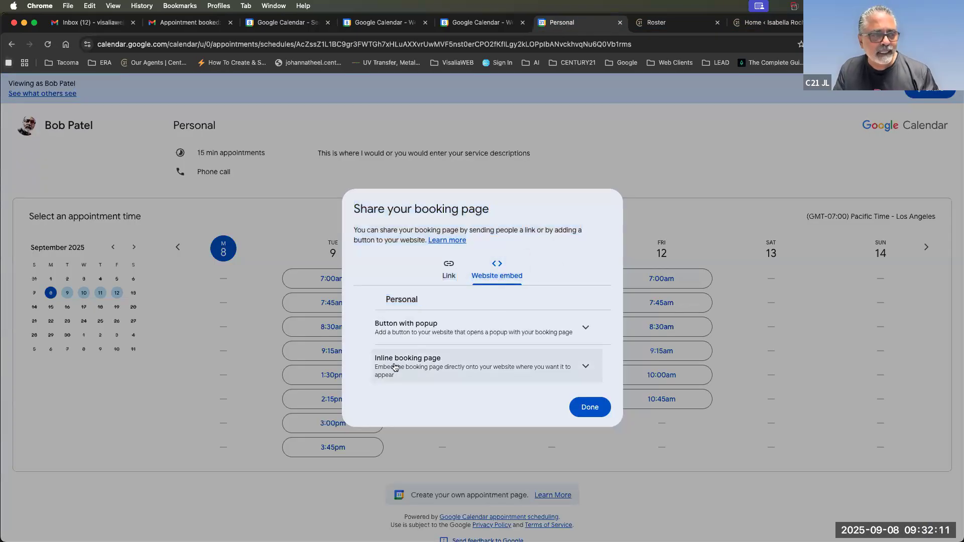
left_click(470, 327)
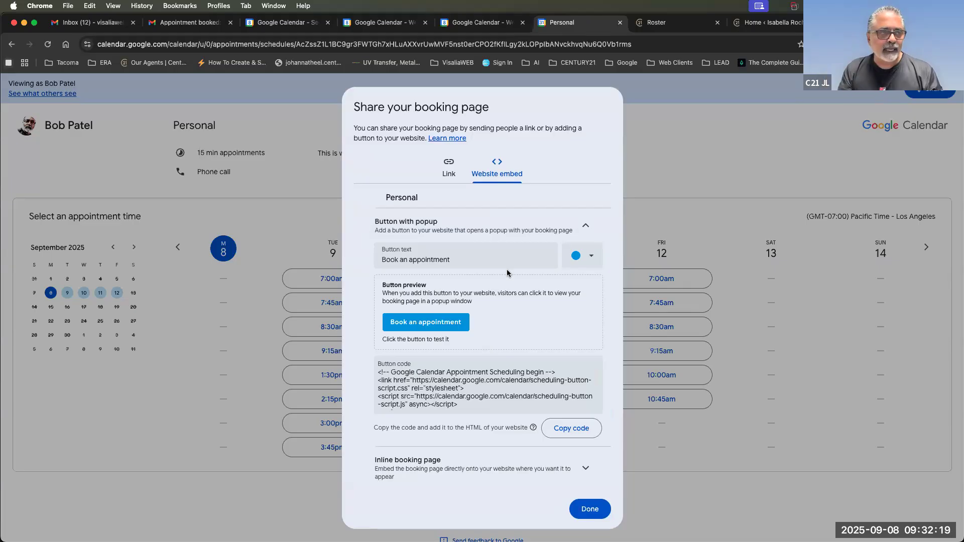
left_click(586, 226)
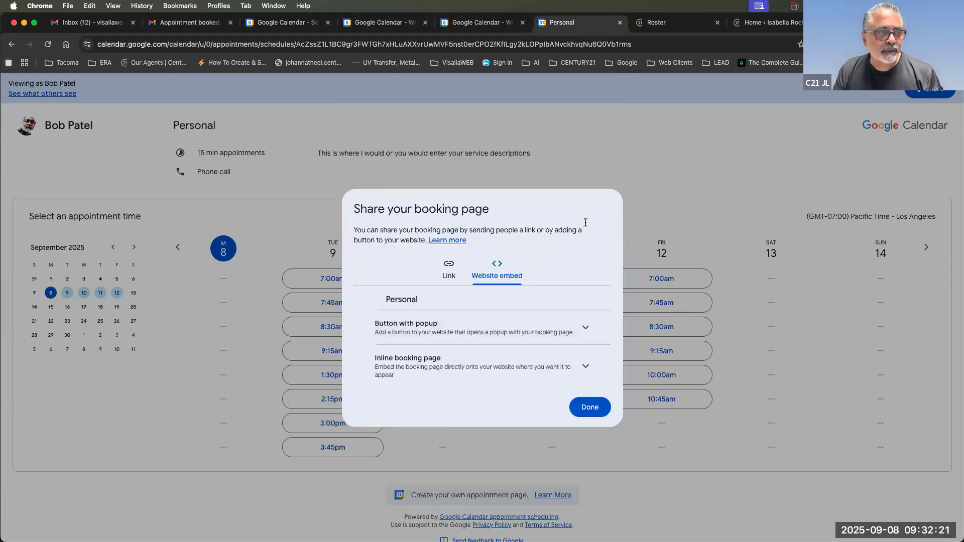
left_click(454, 358)
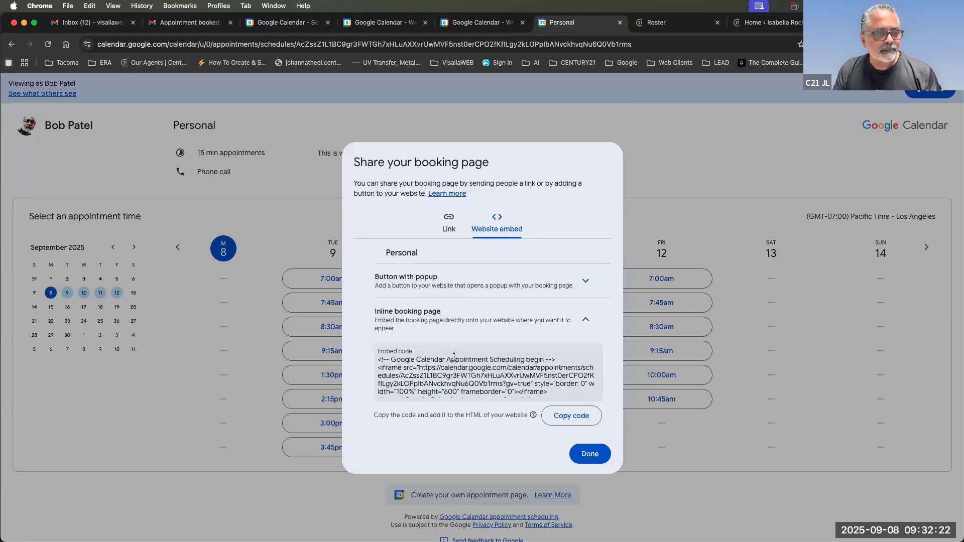
left_click(562, 421)
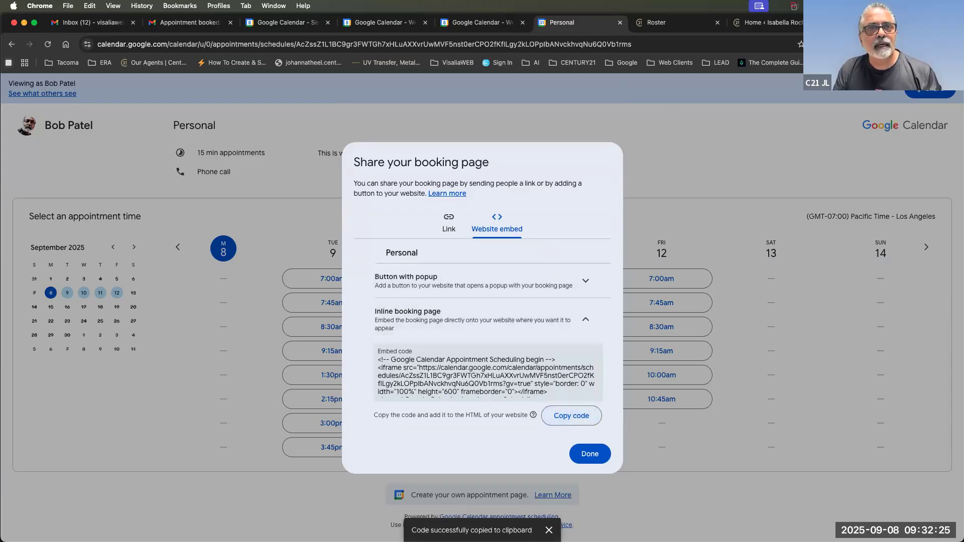
left_click(869, 22)
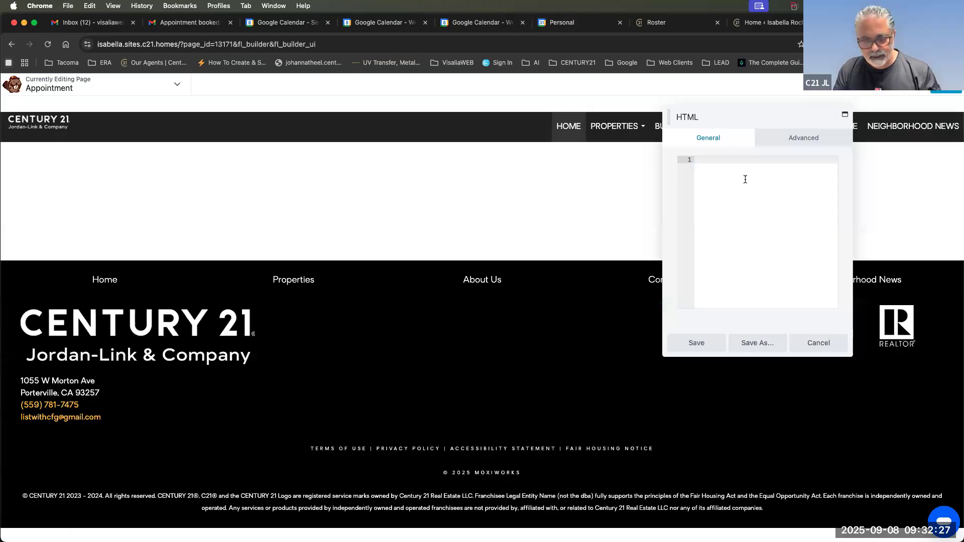
Paste the inline booking embed into the HTML module, widen it across the page, and publish.
key("super+v")
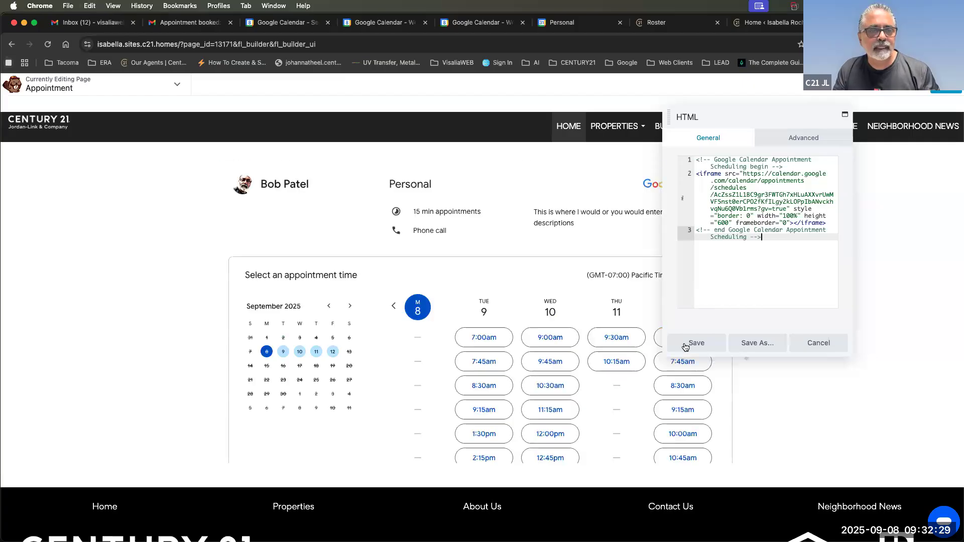
left_click(691, 345)
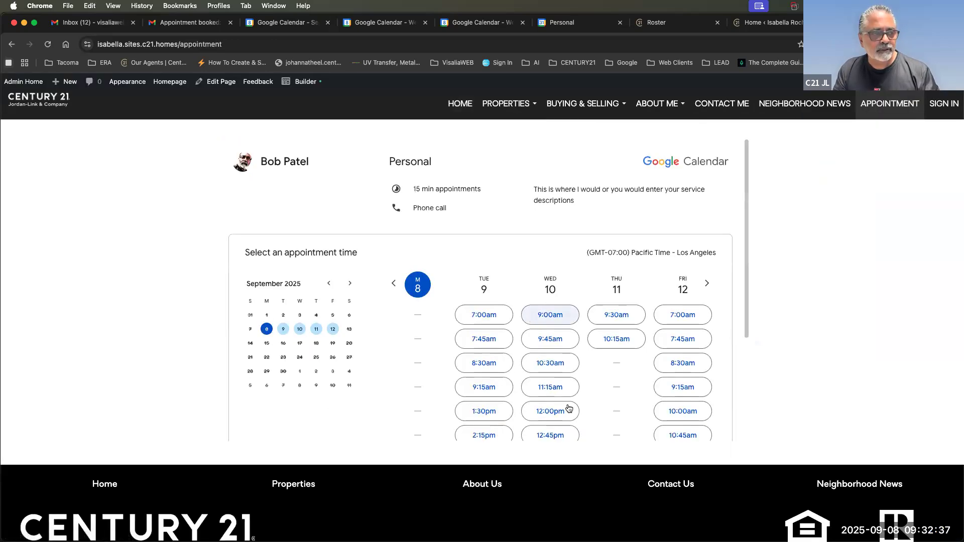
scroll(589, 426, "down", 3)
scroll(590, 426, "up", 3)
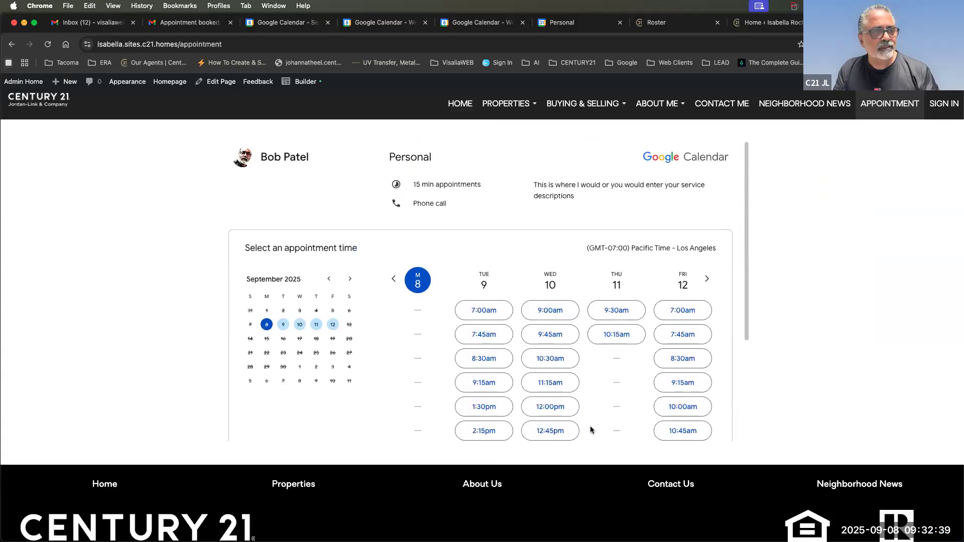
scroll(589, 426, "down", 3)
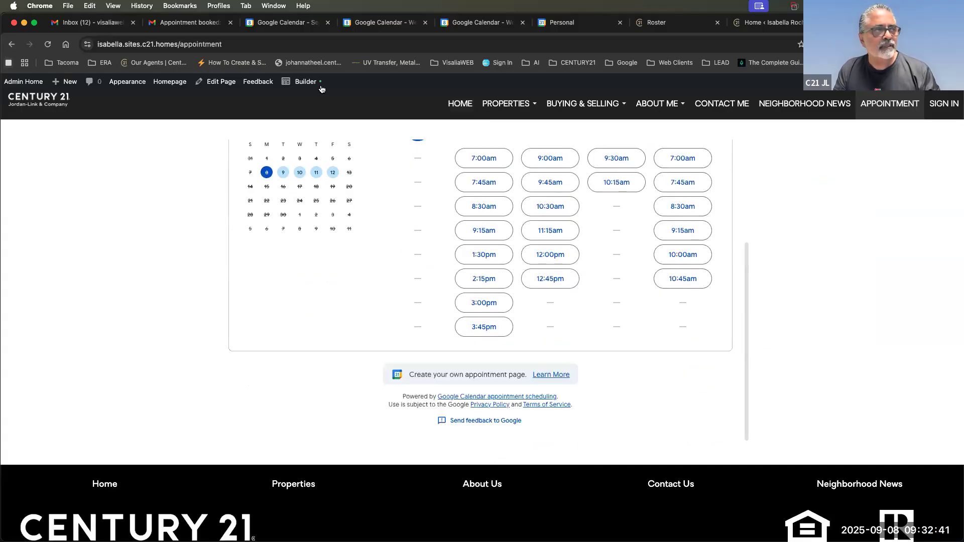
mouse_move(478, 118)
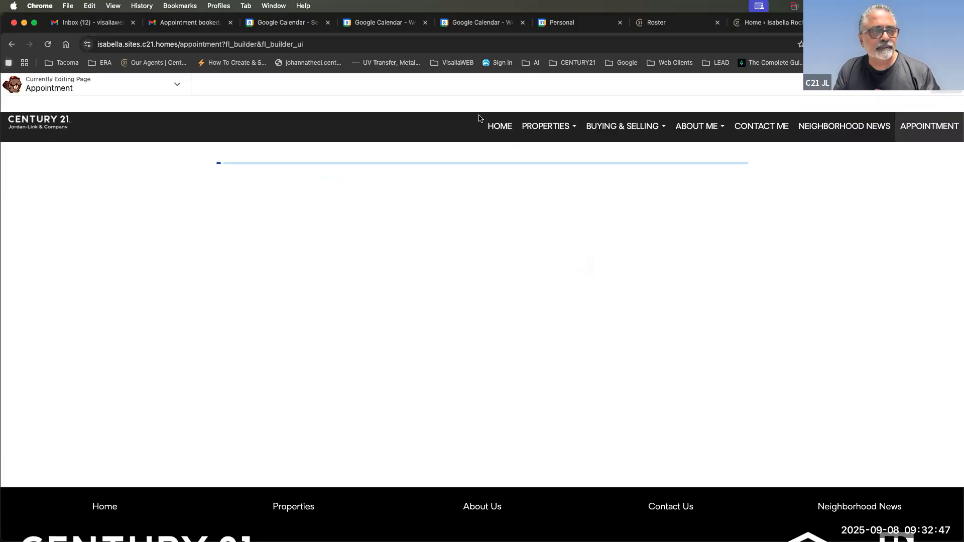
left_click_drag(207, 335, 66, 364)
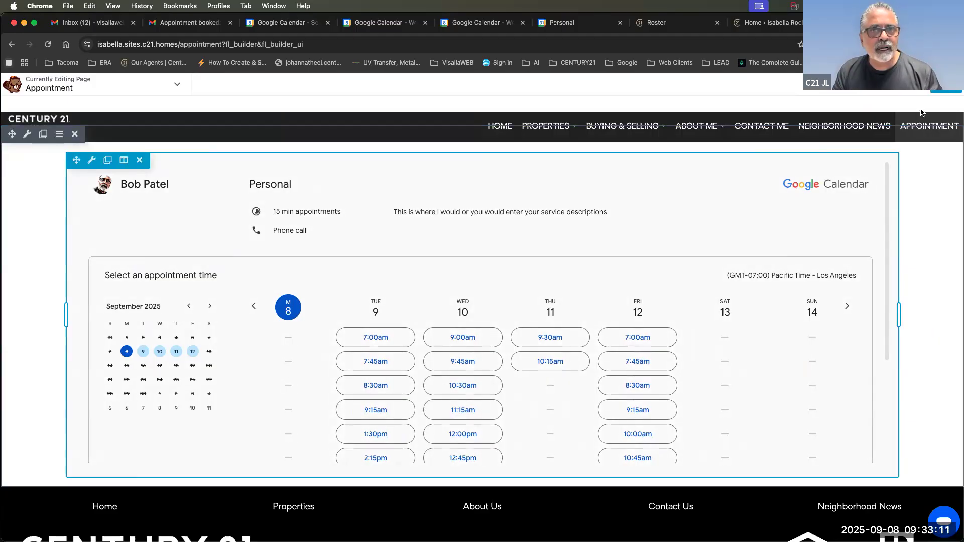
left_click(946, 85)
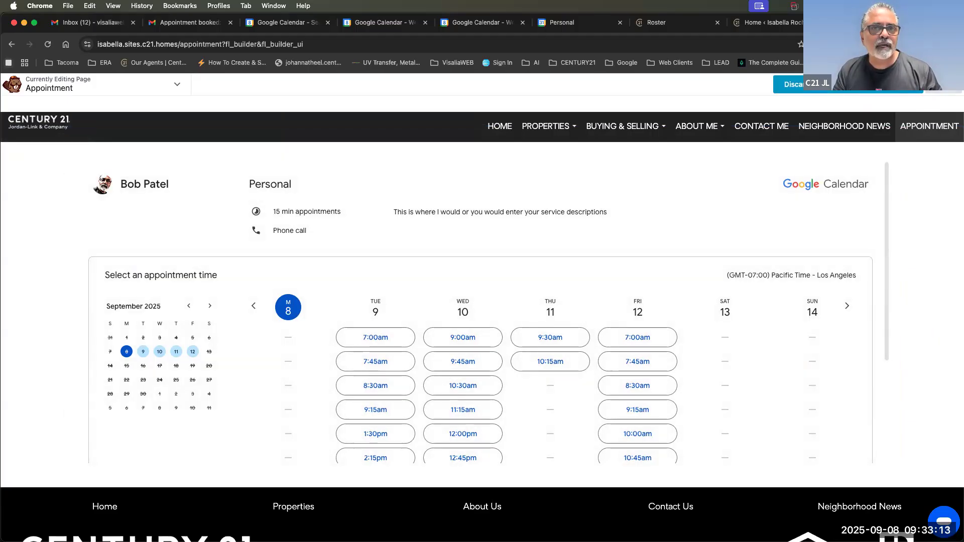
left_click(902, 85)
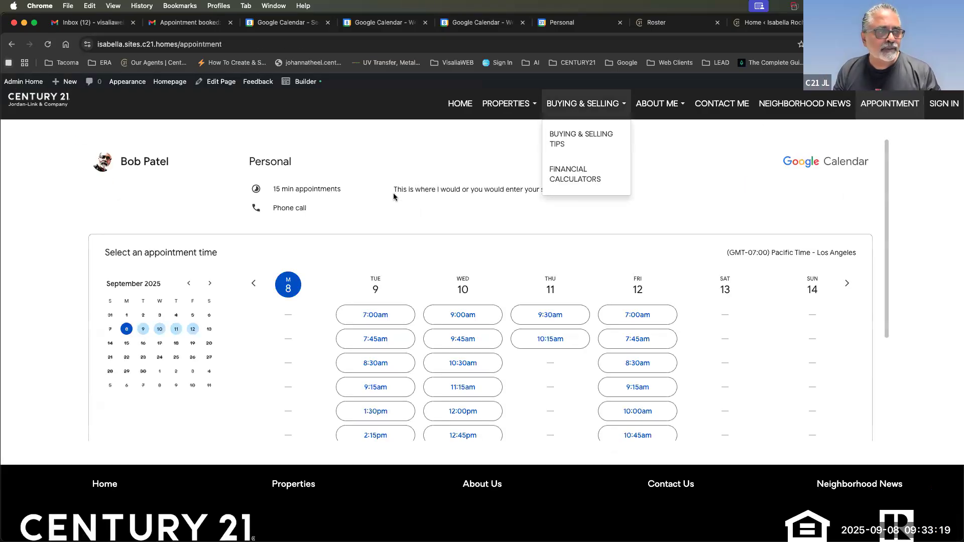
Highlight the service description, '15 min appointments' and 'Phone call' text in the embedded calendar.
left_click_drag(393, 189, 625, 191)
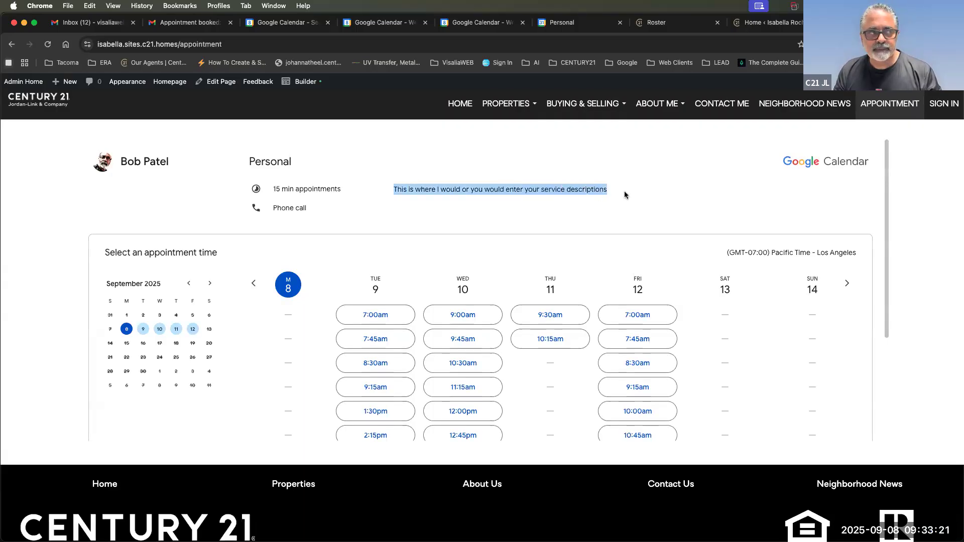
left_click_drag(273, 188, 373, 195)
left_click_drag(306, 211, 272, 211)
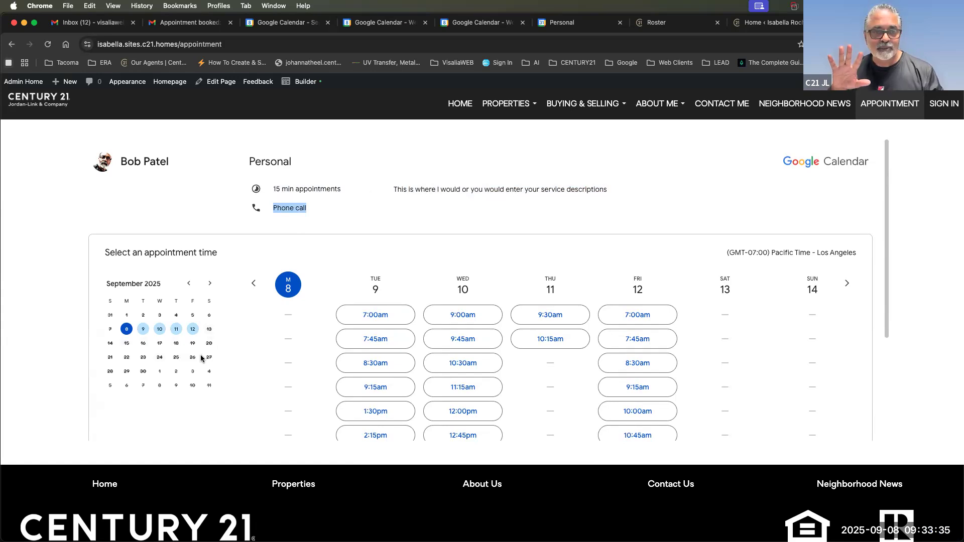
Toggle the embedded calendar between the weeks of September 8 and September 15–21.
left_click(847, 285)
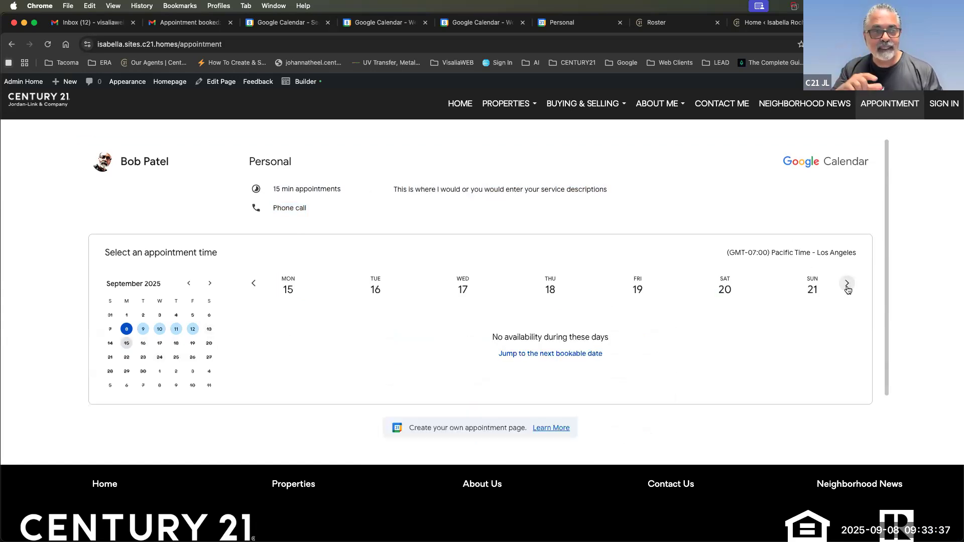
left_click(254, 285)
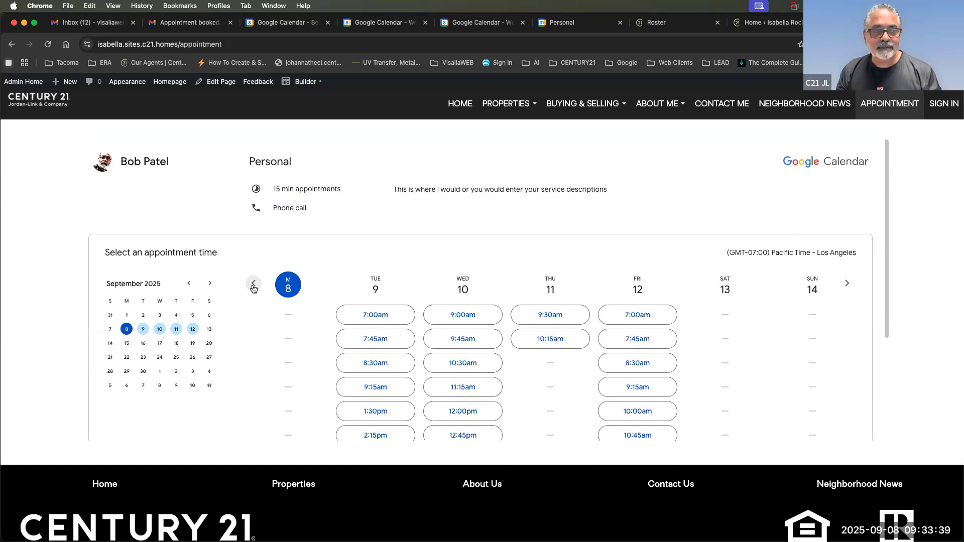
left_click(848, 284)
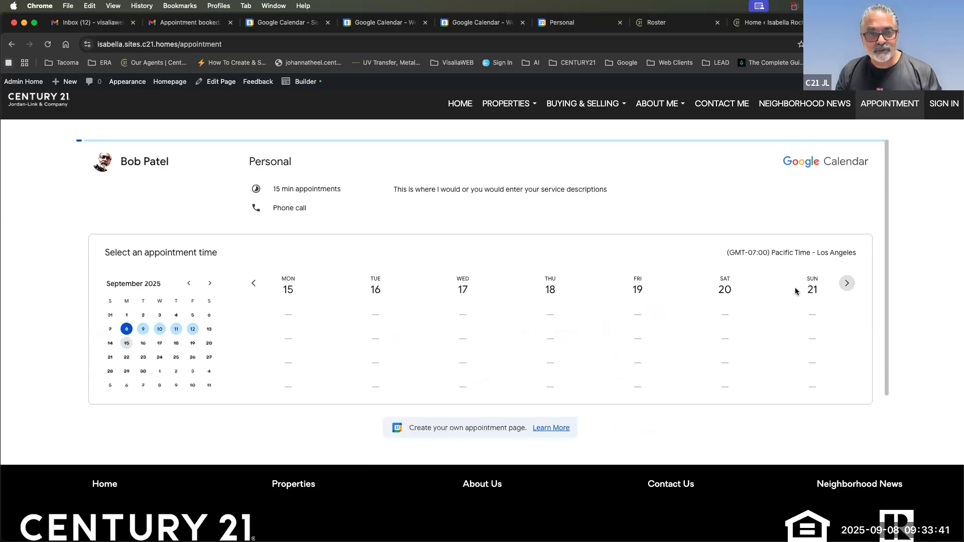
left_click(253, 285)
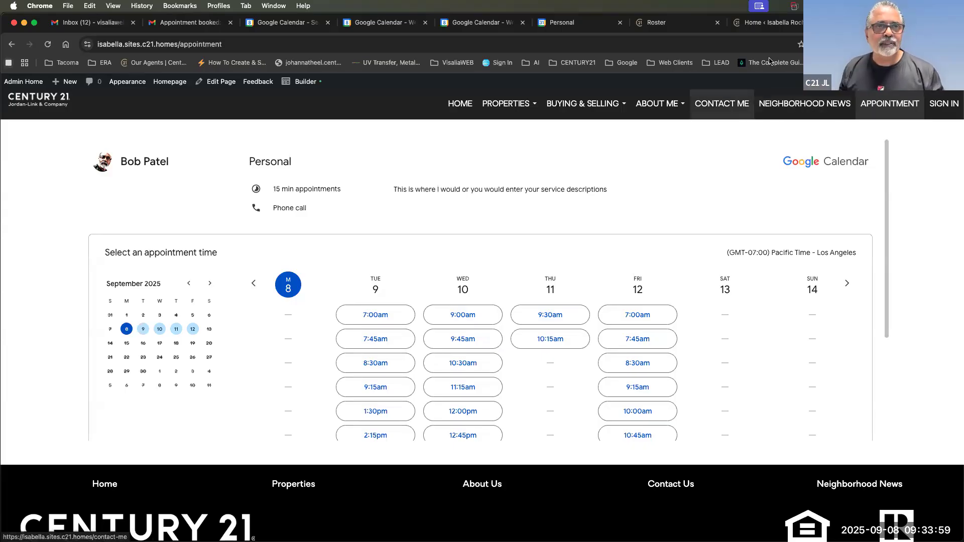
left_click(567, 23)
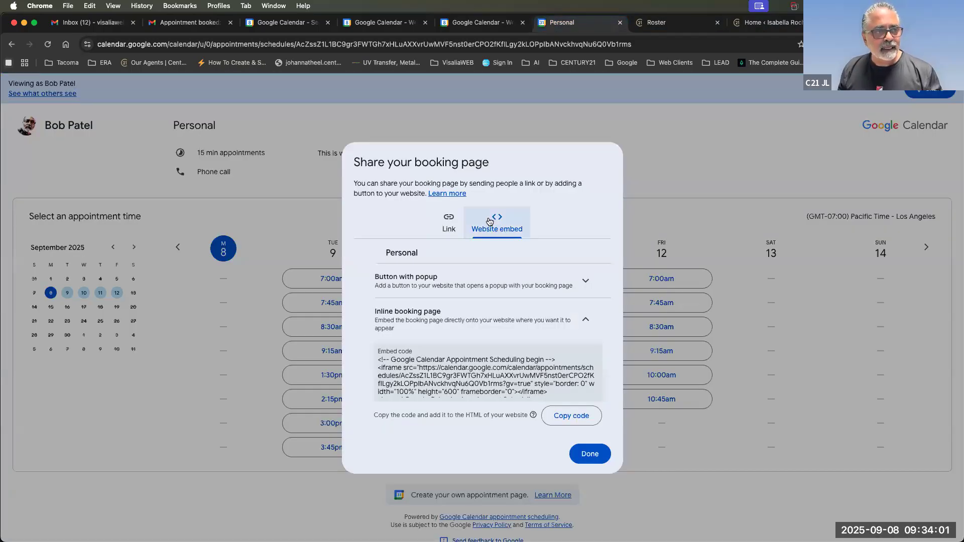
Copy the 'Book an appointment' Button with popup embed code and close the dialog with Done.
left_click(443, 232)
left_click(485, 274)
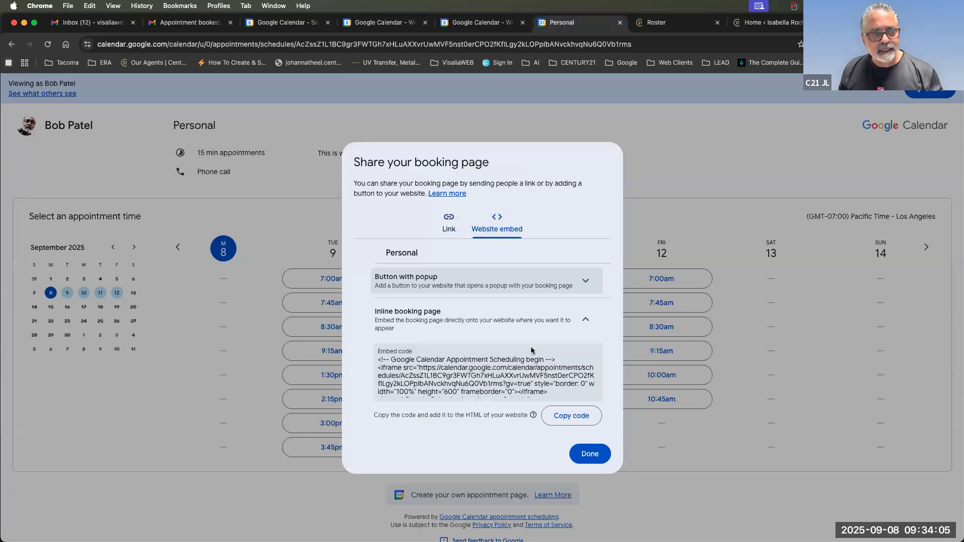
left_click(472, 324)
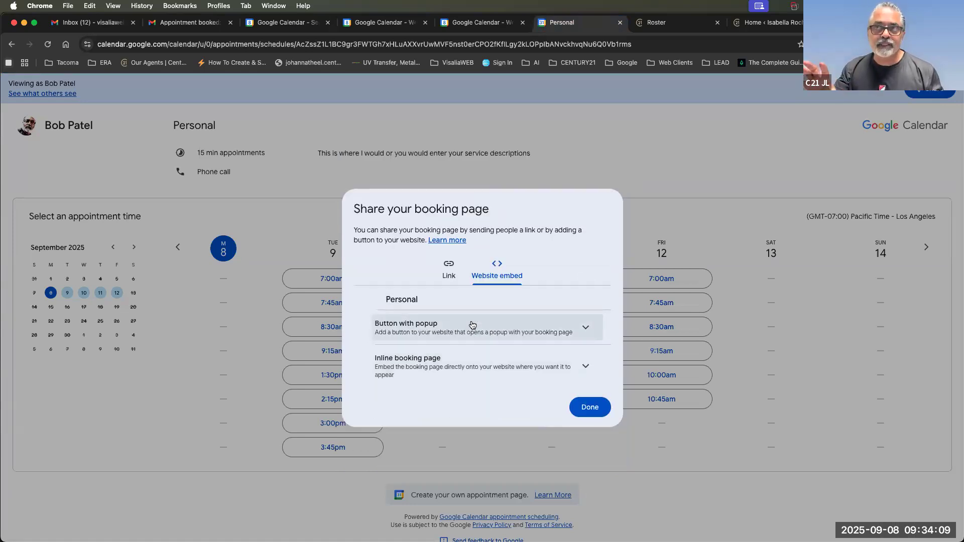
left_click(436, 332)
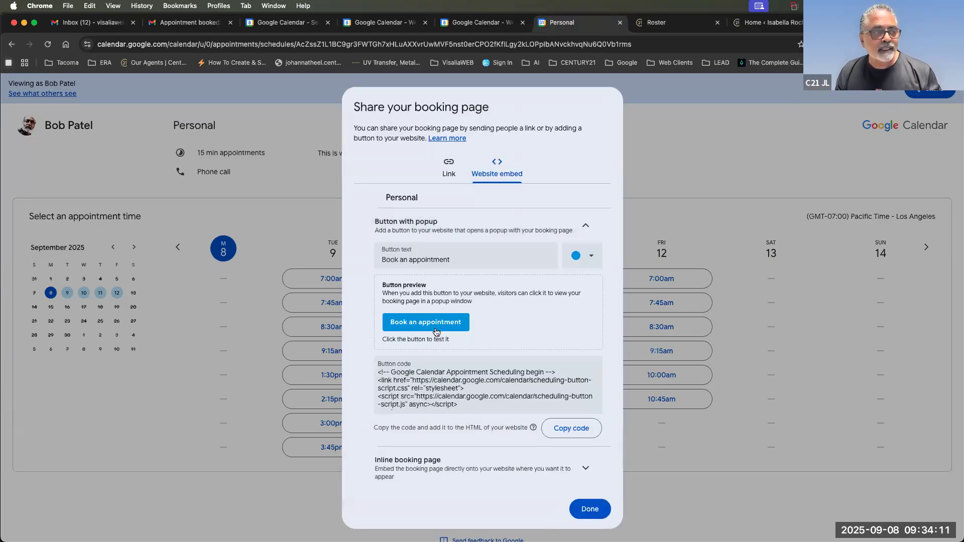
left_click(585, 225)
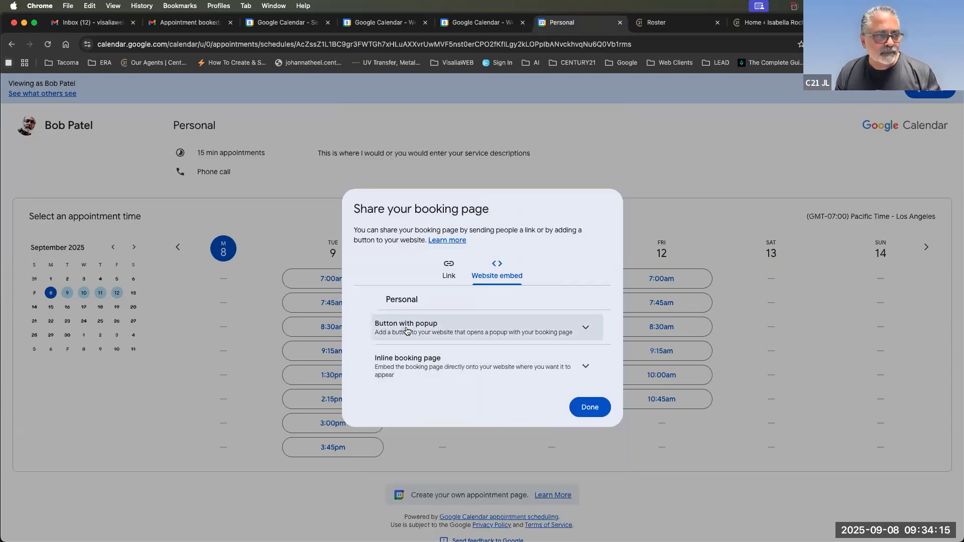
left_click(586, 330)
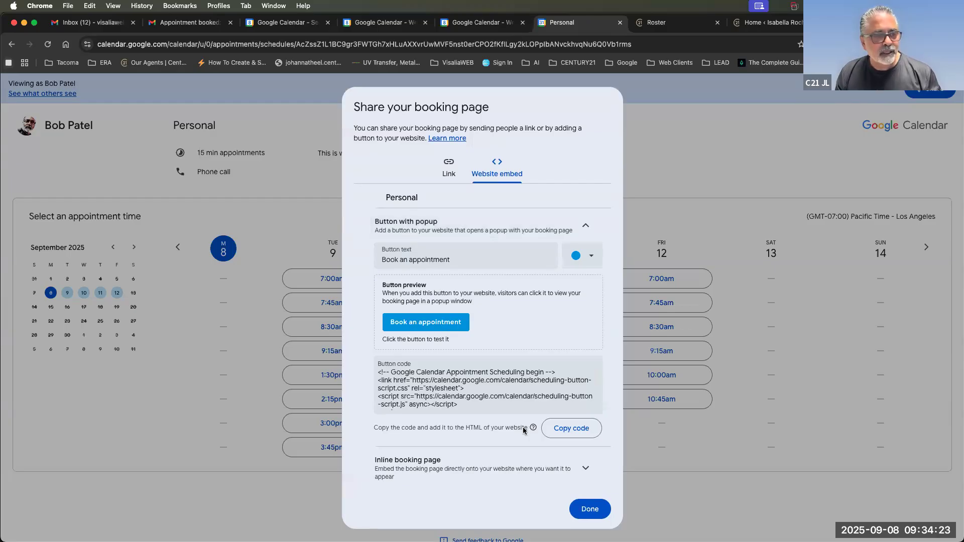
left_click(572, 430)
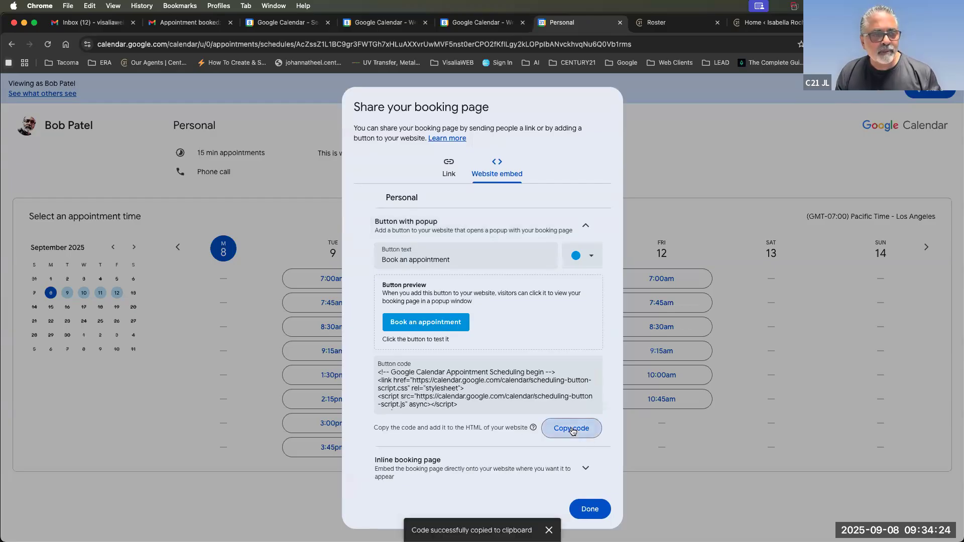
left_click(784, 103)
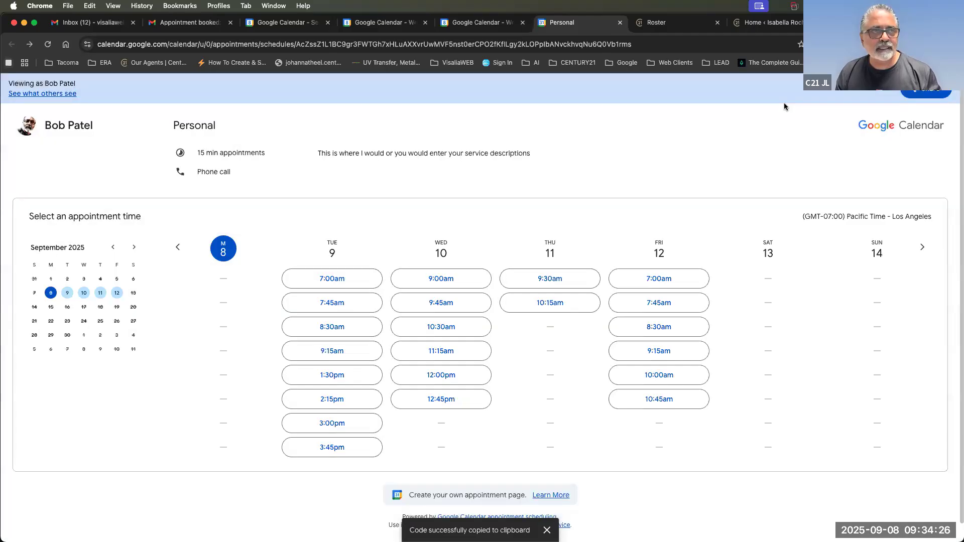
Open the agent site's Home page in the Beaver Builder editor.
left_click(769, 22)
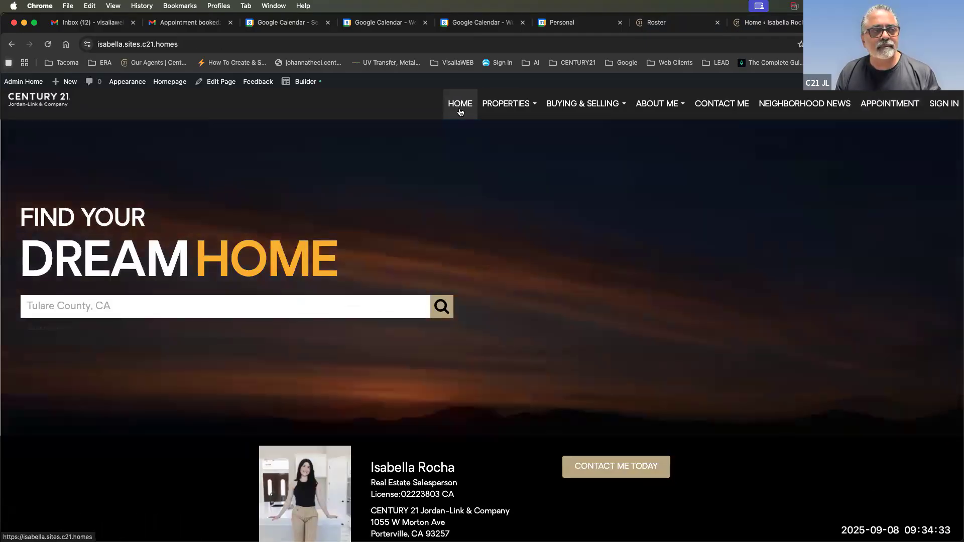
scroll(490, 288, "down", 2)
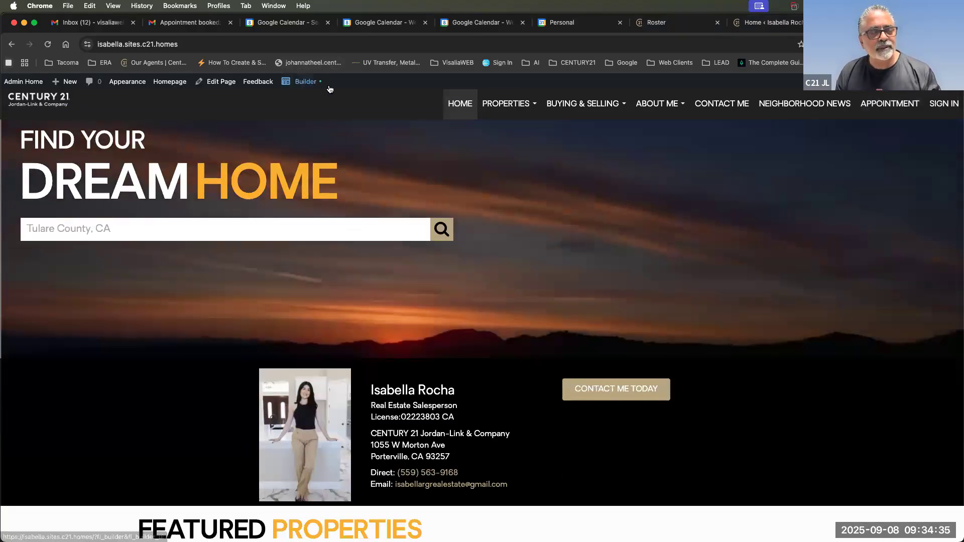
left_click(308, 83)
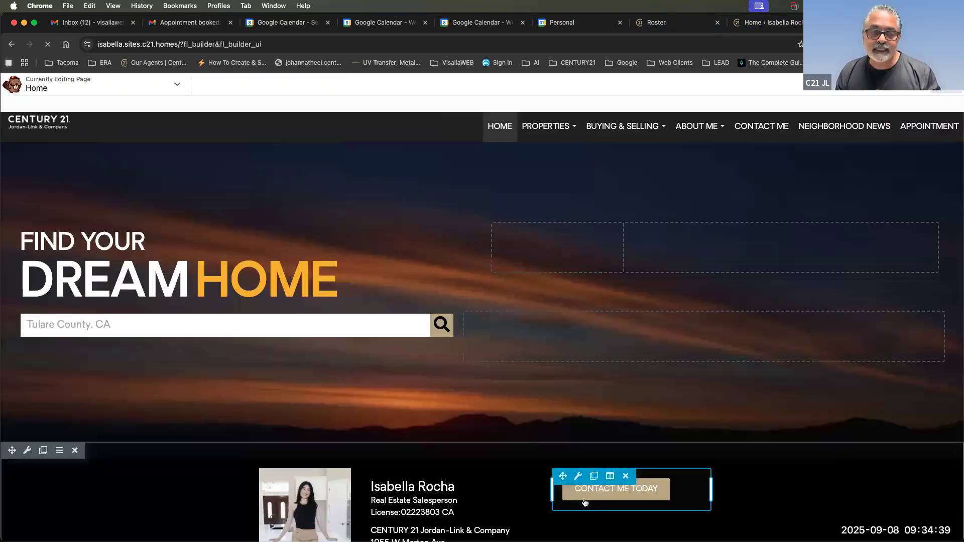
scroll(589, 504, "down", 3)
scroll(589, 503, "down", 2)
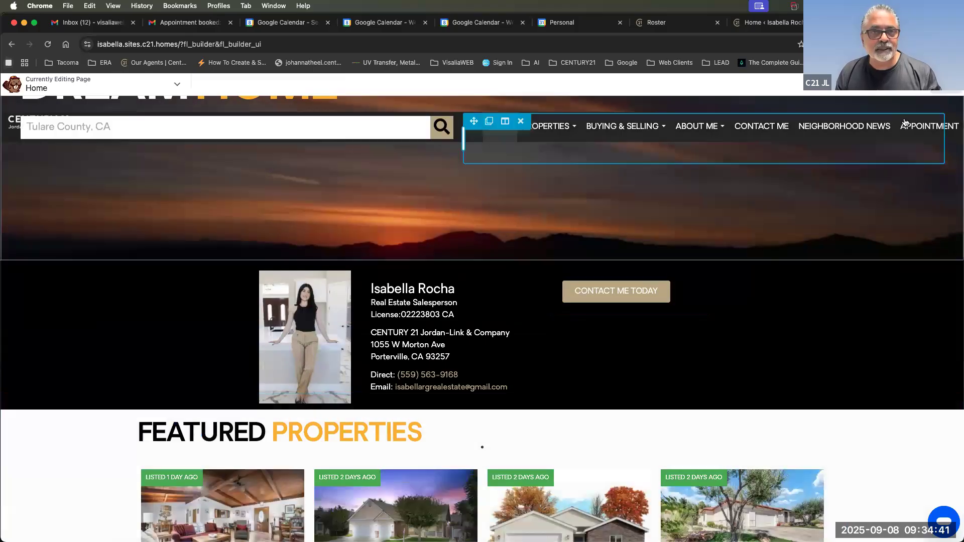
Add an HTML module to the Home page with the pasted popup-button snippet and save it.
left_click(919, 84)
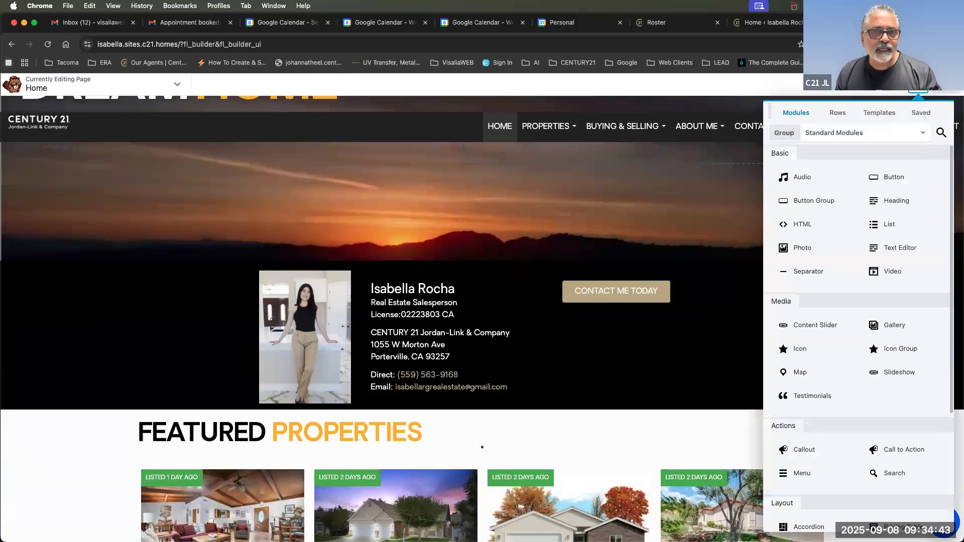
left_click_drag(799, 229, 650, 352)
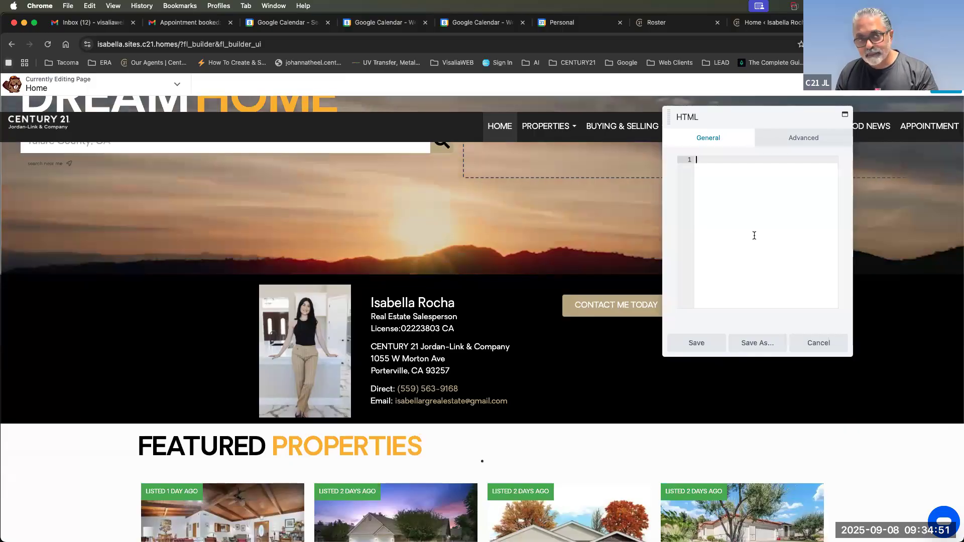
key("super+v")
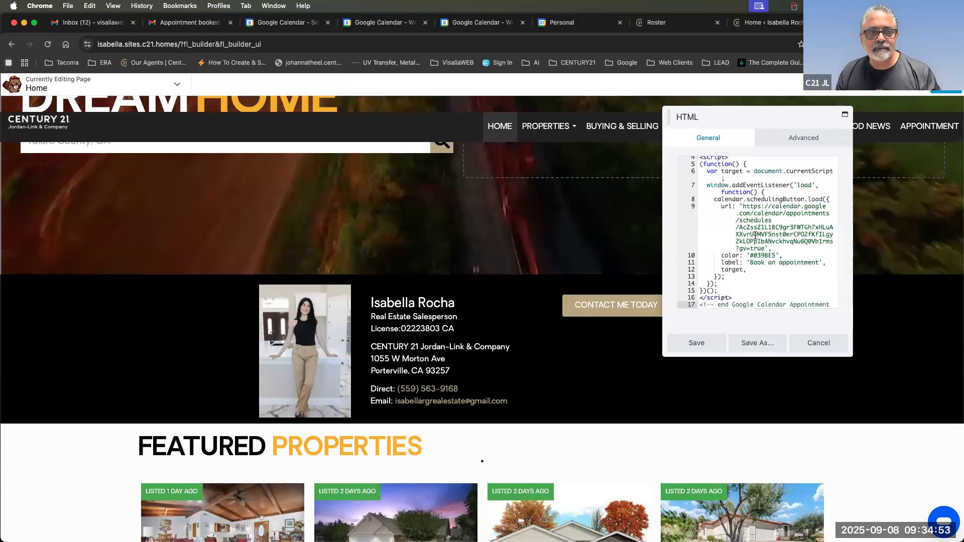
left_click(696, 344)
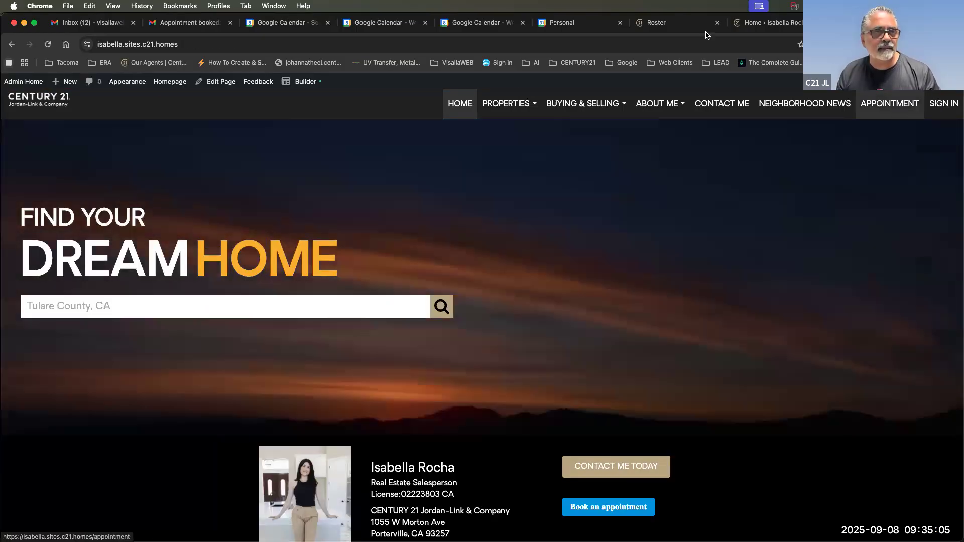
Test the live Book an appointment popup, close it, and bring up the Personal booking page.
scroll(853, 378, "down", 5)
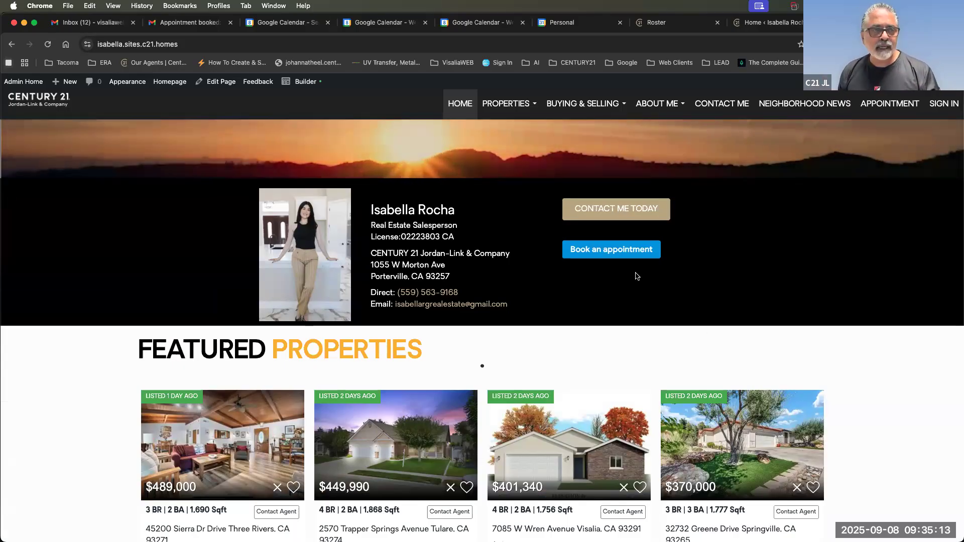
left_click(621, 254)
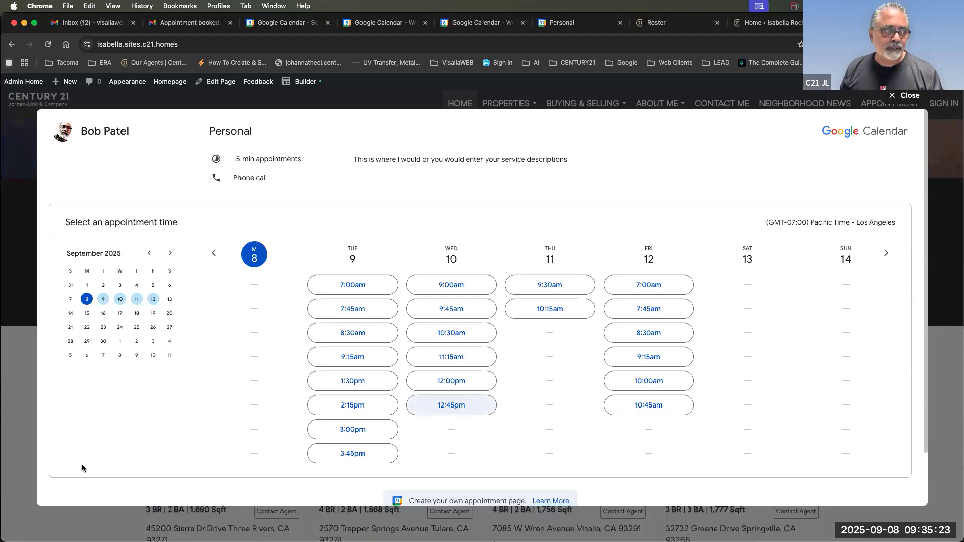
left_click(13, 450)
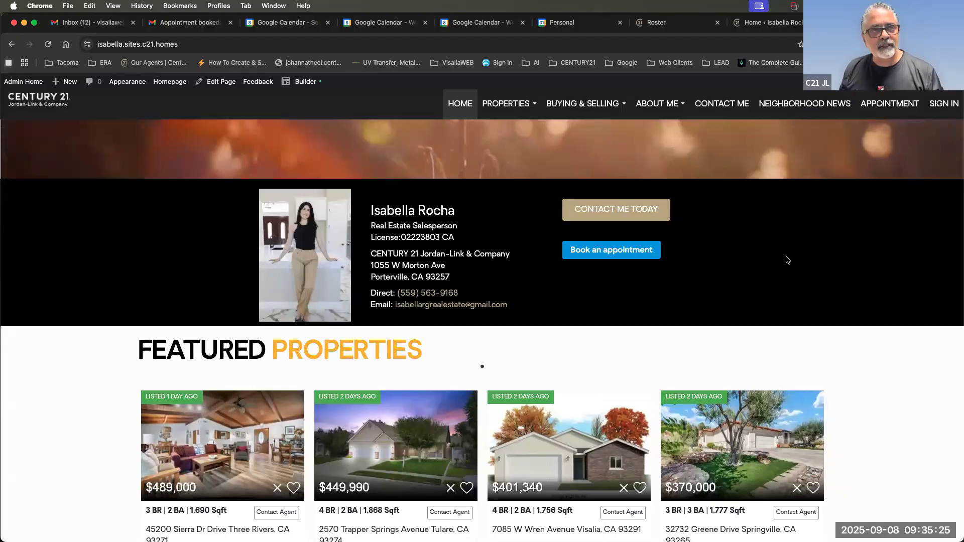
left_click(564, 27)
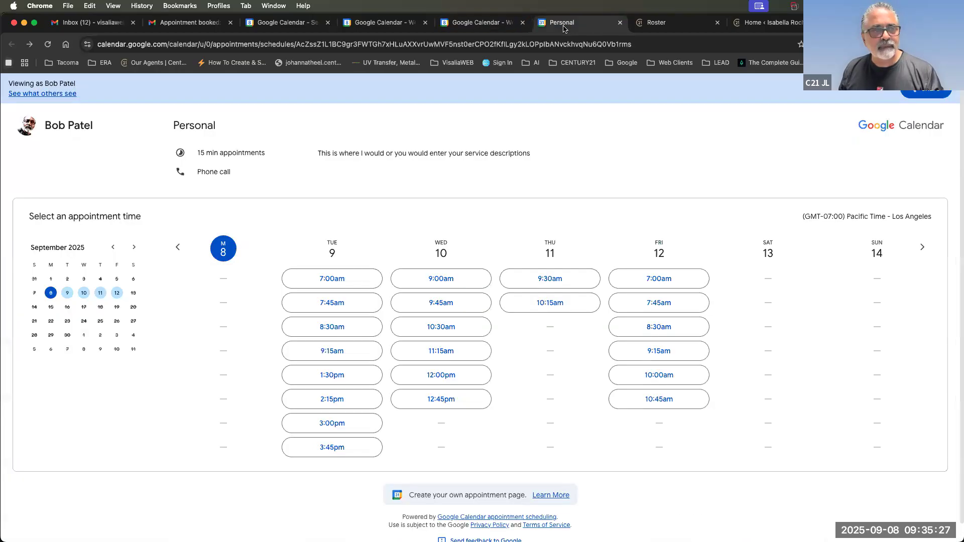
Review the week view and the Personal appointment schedule's editor, then close the editor.
left_click(491, 26)
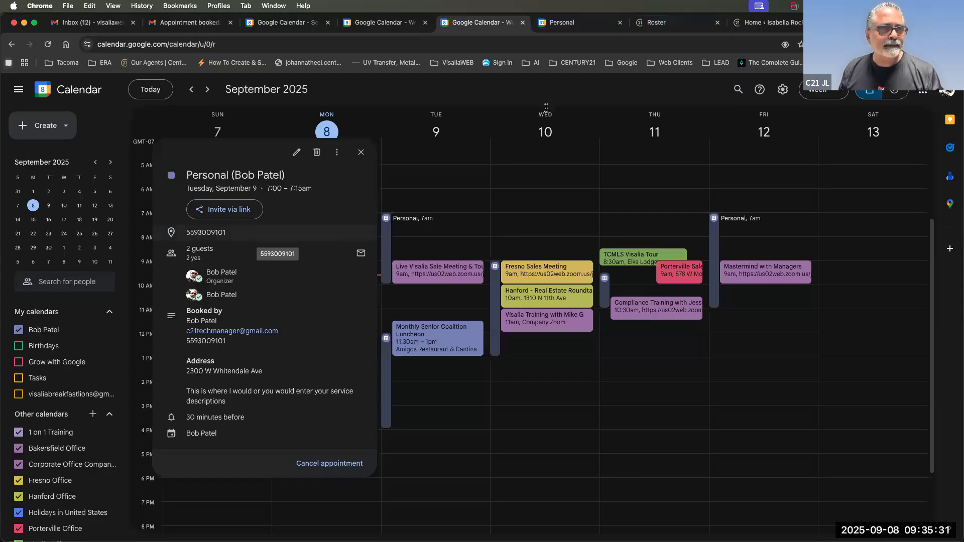
left_click(689, 25)
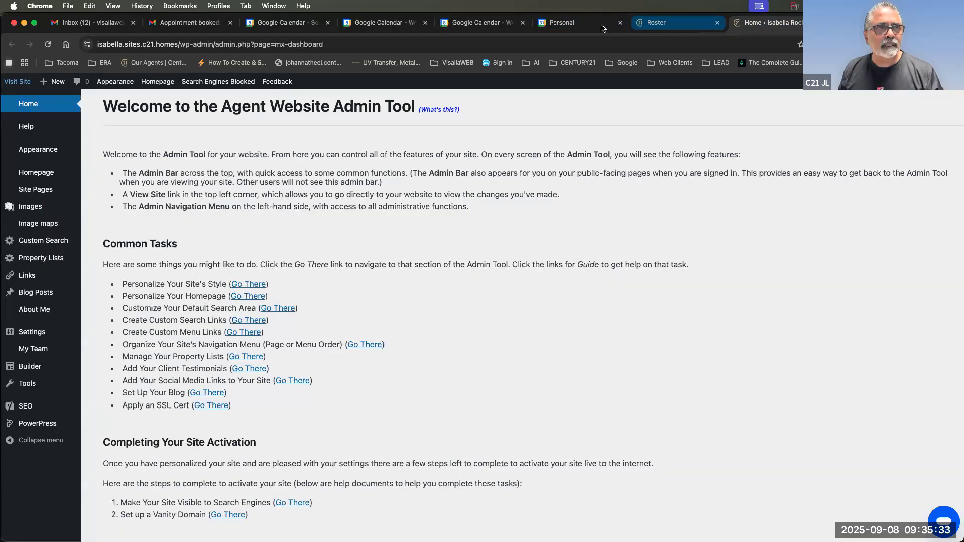
left_click(599, 26)
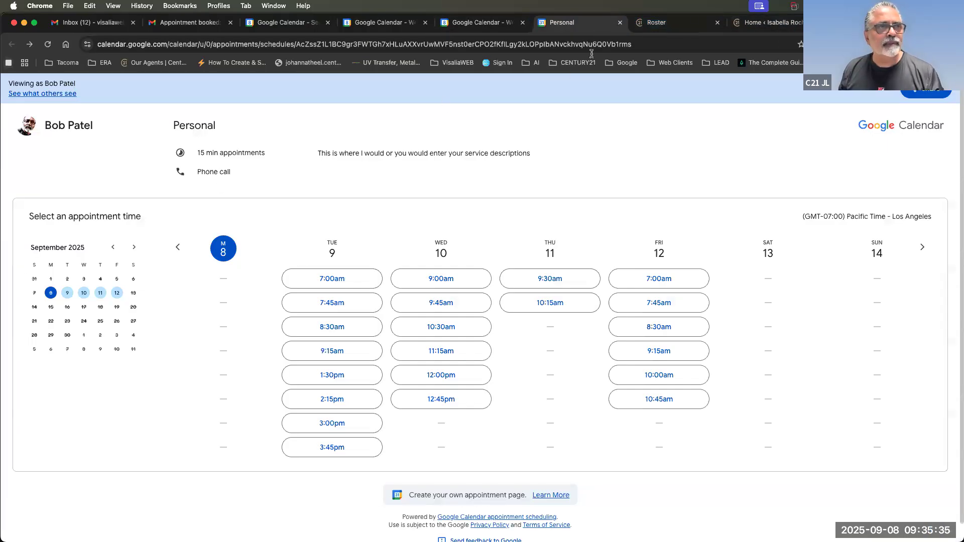
left_click(485, 25)
left_click(387, 238)
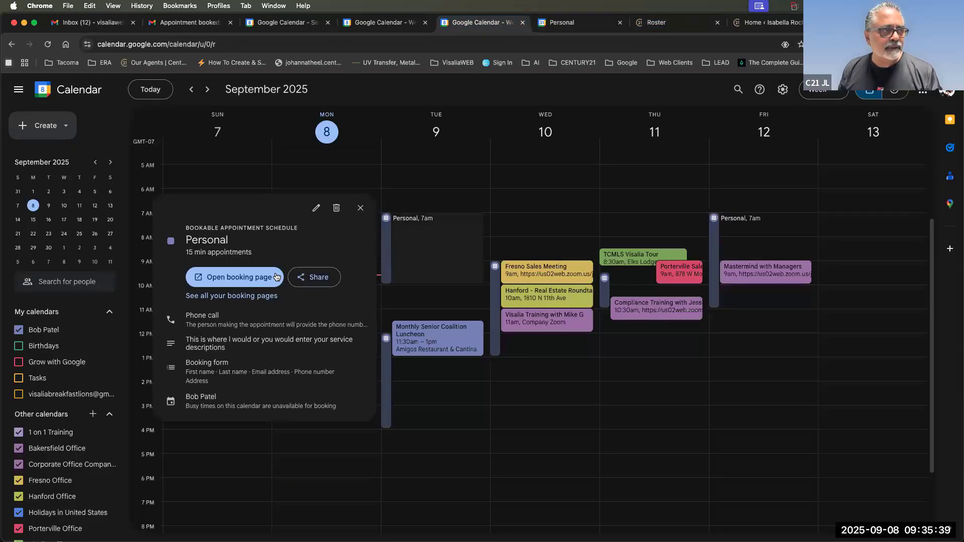
left_click(317, 209)
scroll(88, 415, "down", 5)
scroll(141, 367, "up", 5)
left_click(215, 90)
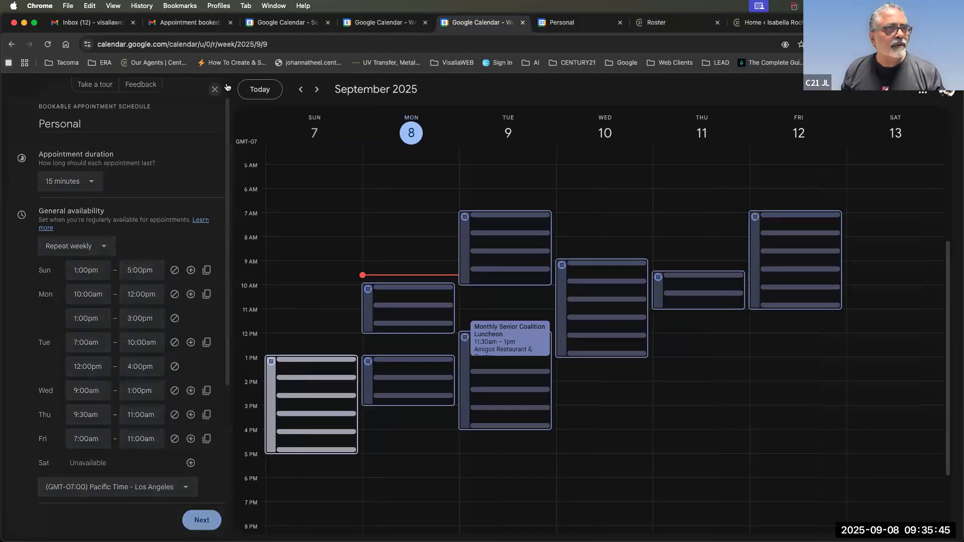
Show the Personal booking page's Website embed options with Button with popup expanded.
left_click(569, 23)
left_click(928, 94)
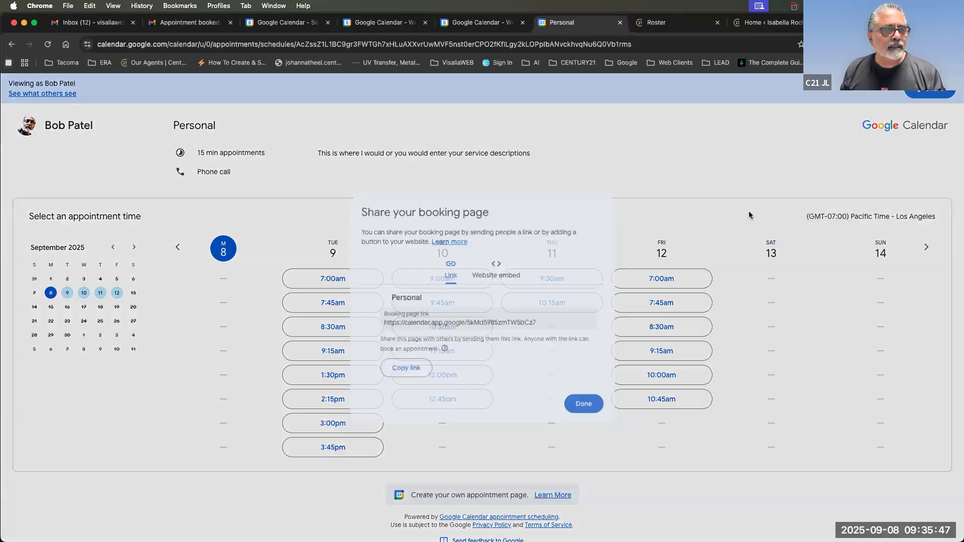
left_click(497, 269)
left_click(443, 330)
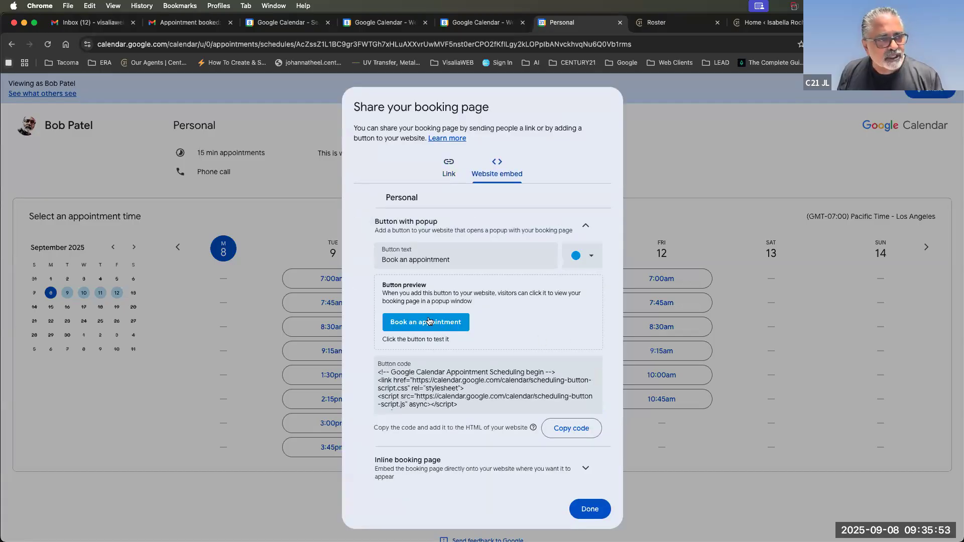
left_click(576, 256)
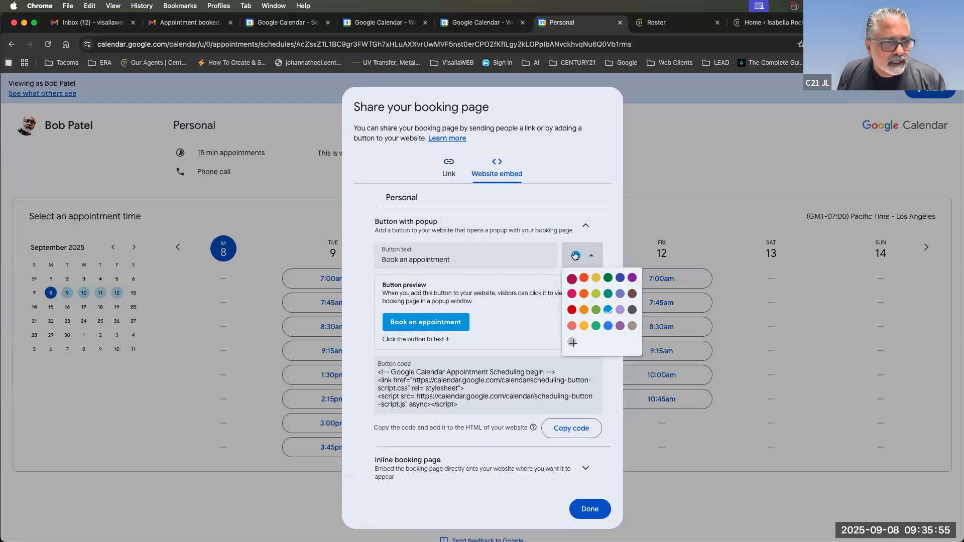
Replace the grey booking-button colour with custom hex beaf87, then finish with Done.
left_click(632, 327)
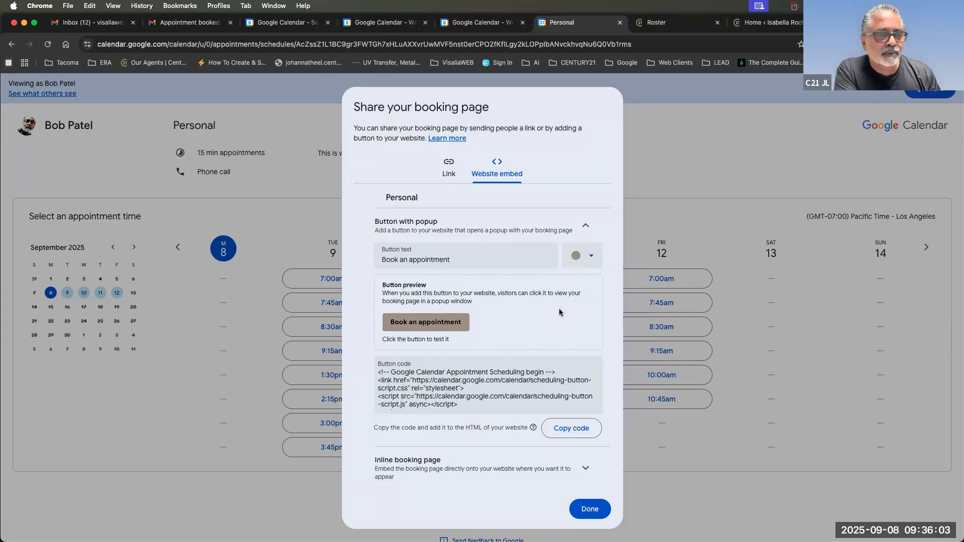
left_click(581, 255)
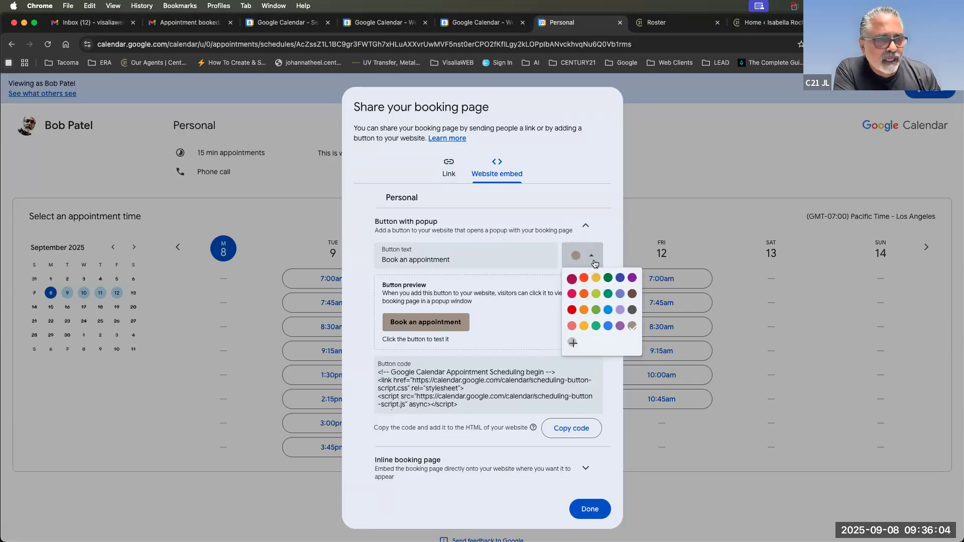
left_click(574, 343)
double_click(477, 360)
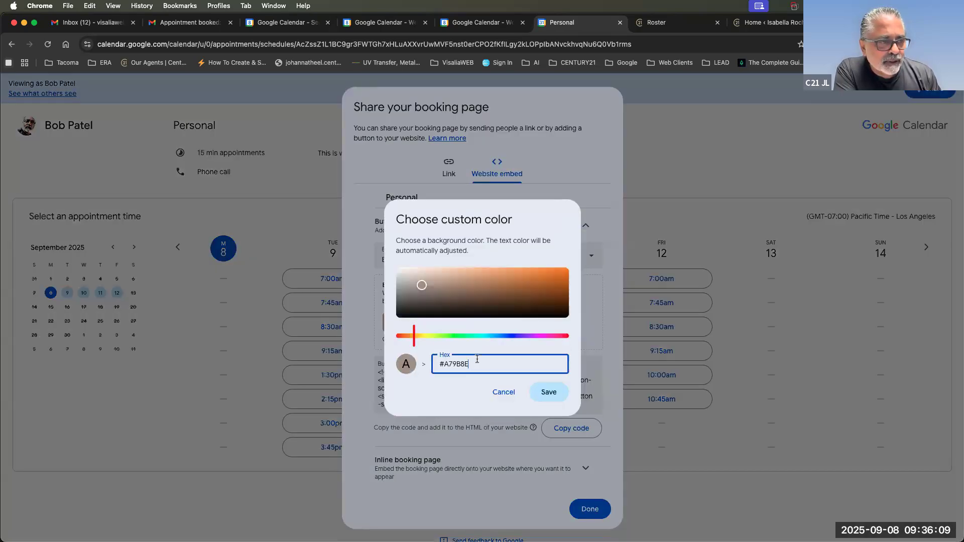
type("beaf87")
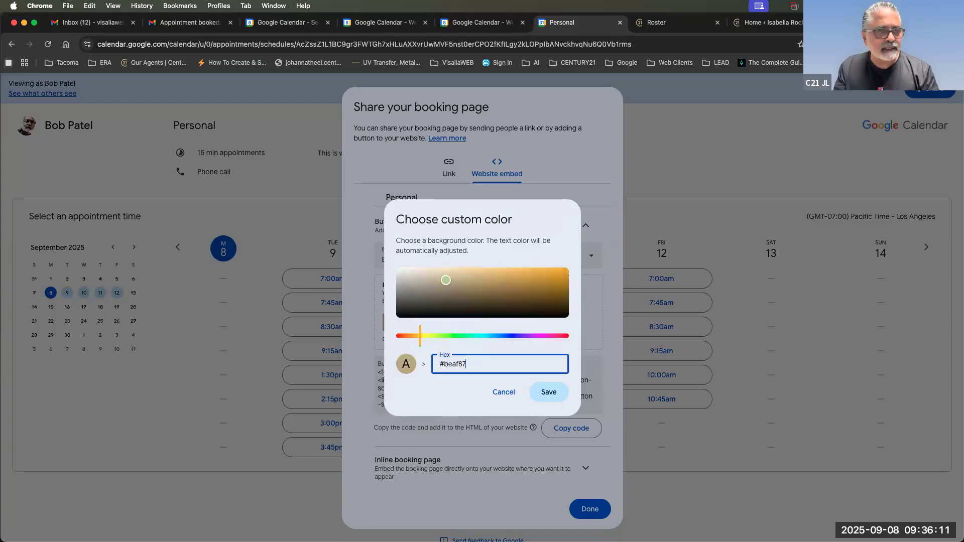
left_click(550, 394)
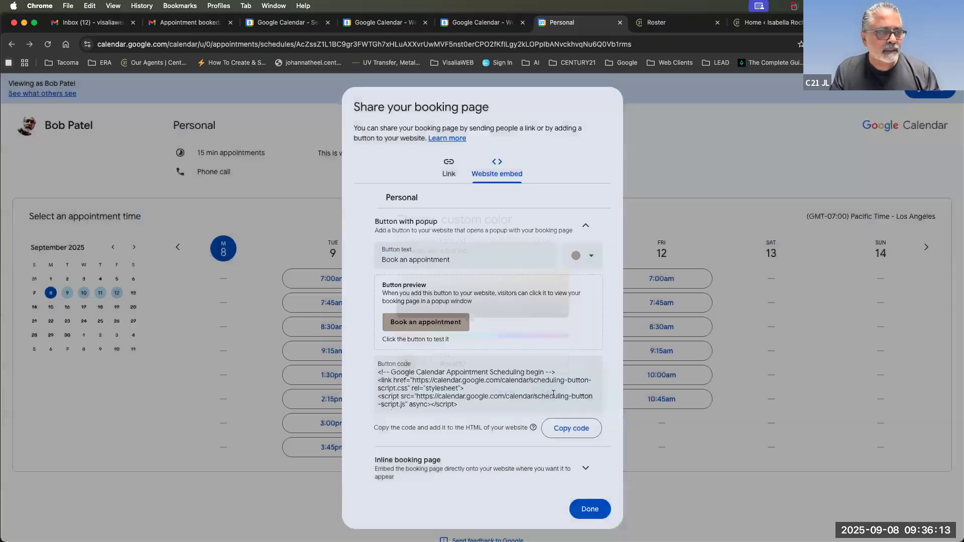
left_click(578, 508)
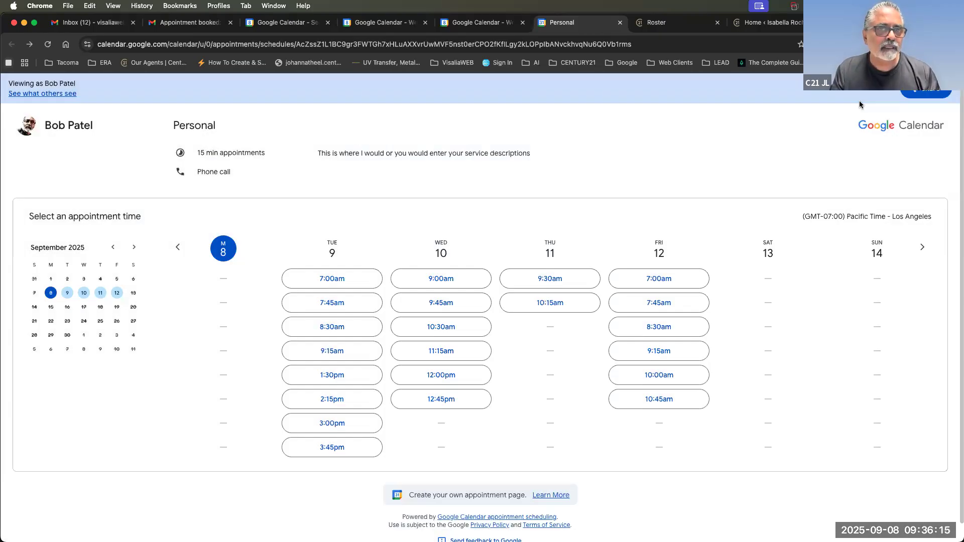
Reload the live agent home page, then return to the September 7–13 week view.
left_click(752, 25)
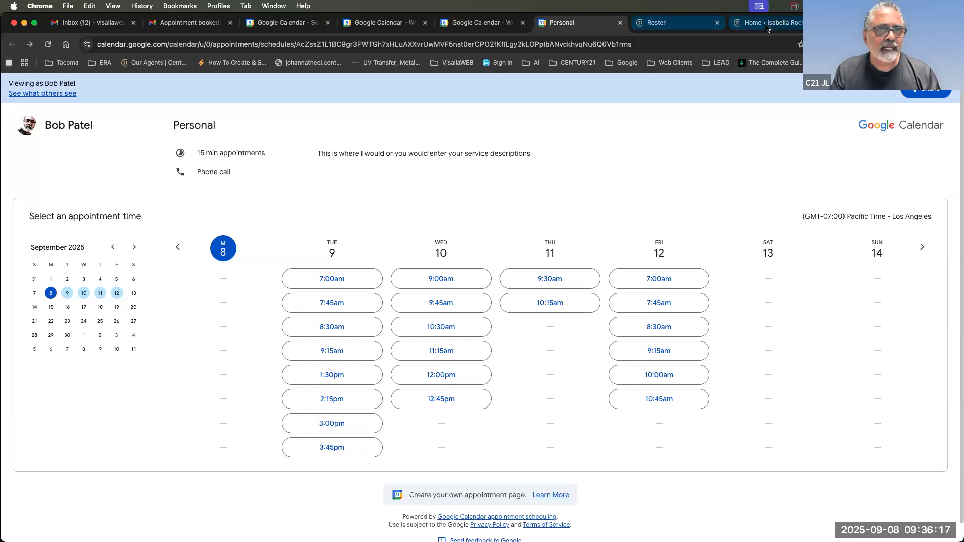
left_click(854, 23)
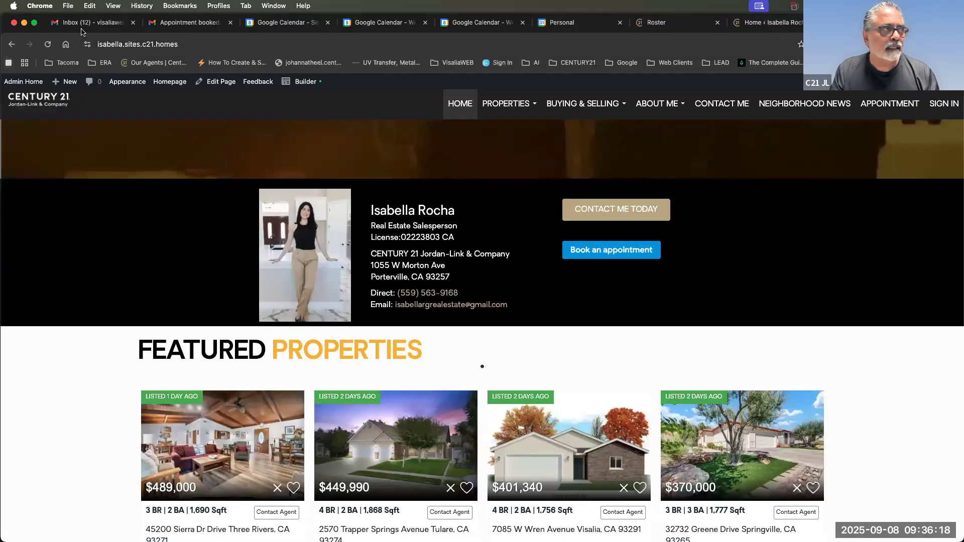
left_click(46, 48)
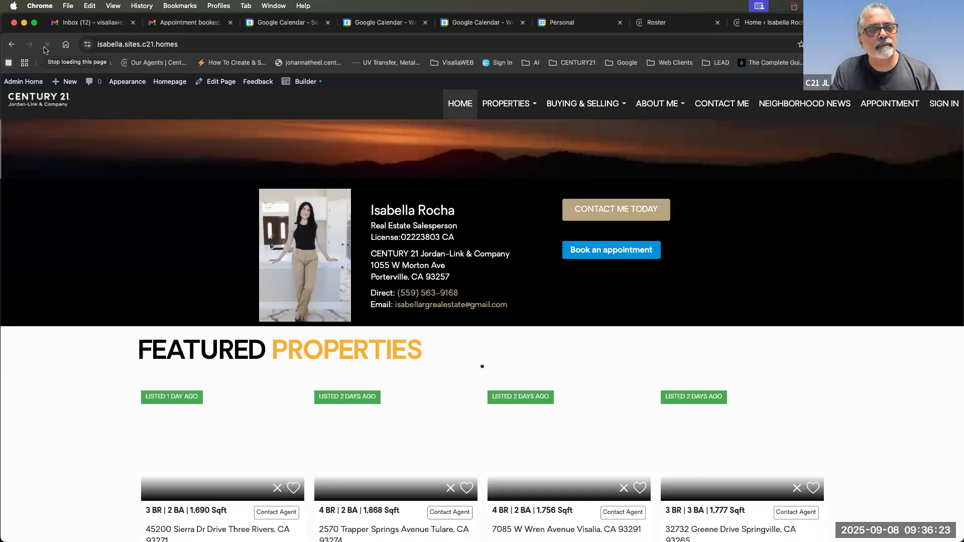
left_click(561, 23)
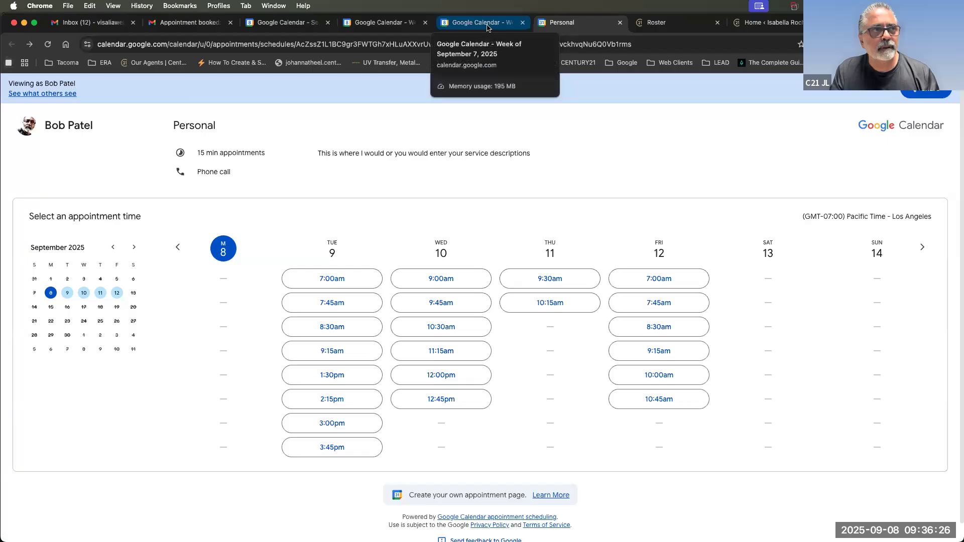
left_click(486, 24)
Copy the Personal booking page's popup-button embed code and open the site's Home page in Builder.
left_click(408, 23)
left_click(475, 23)
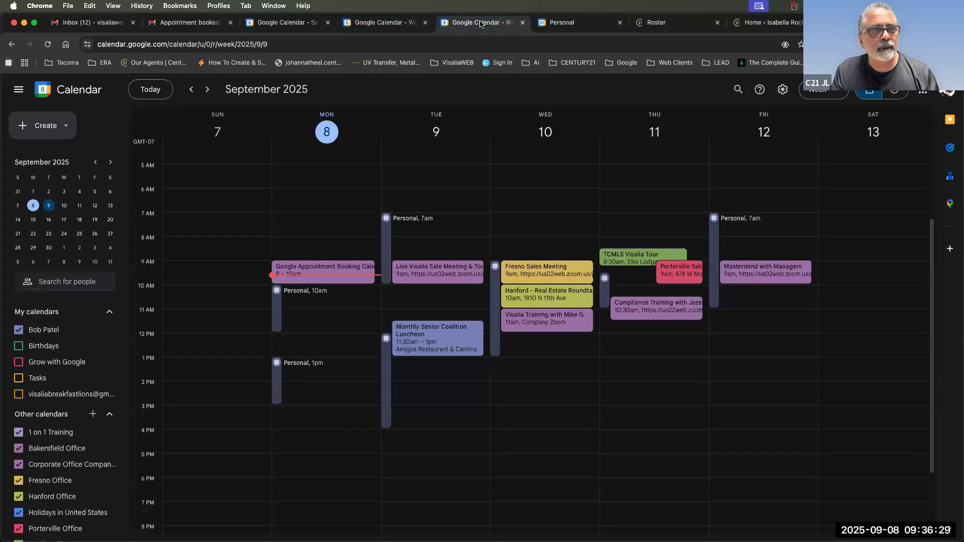
left_click(561, 23)
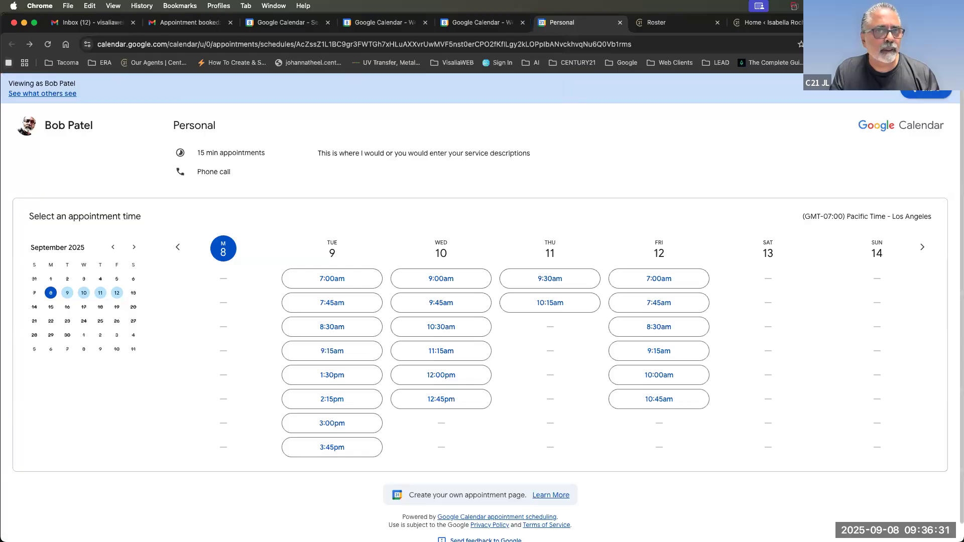
left_click(927, 93)
left_click(497, 267)
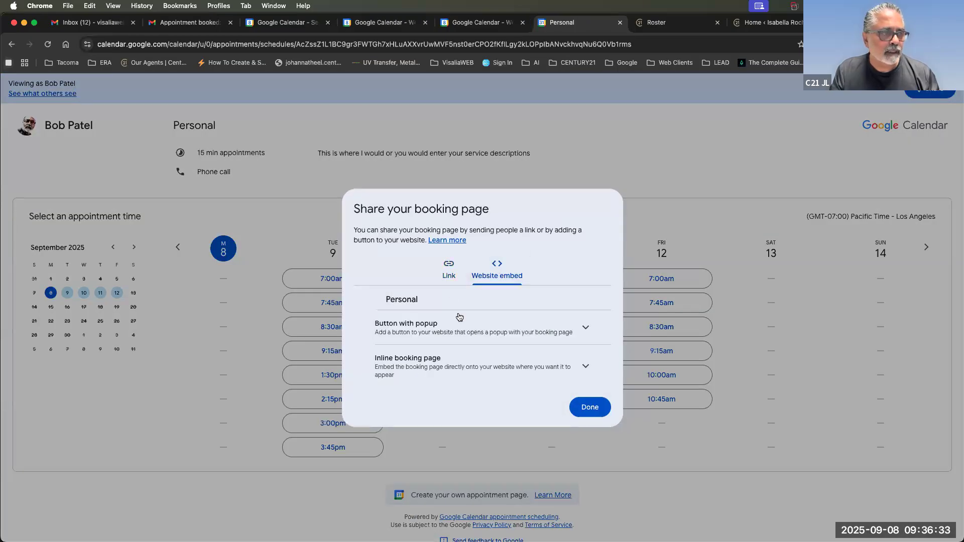
left_click(585, 327)
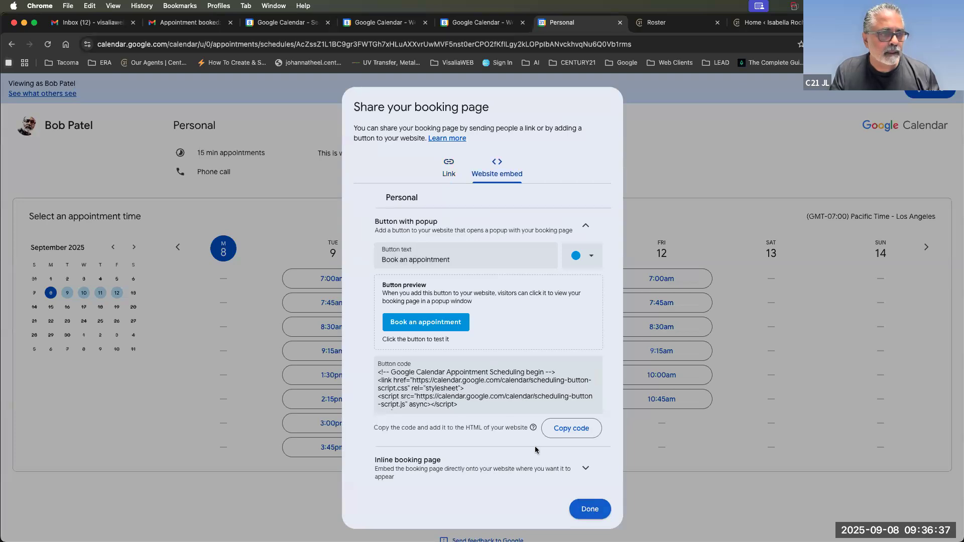
left_click(562, 438)
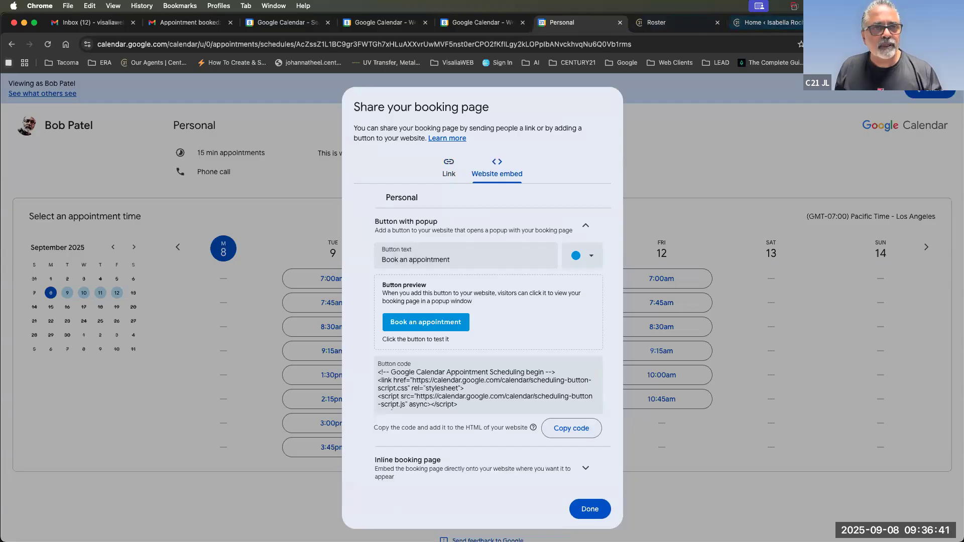
left_click(849, 23)
left_click(303, 82)
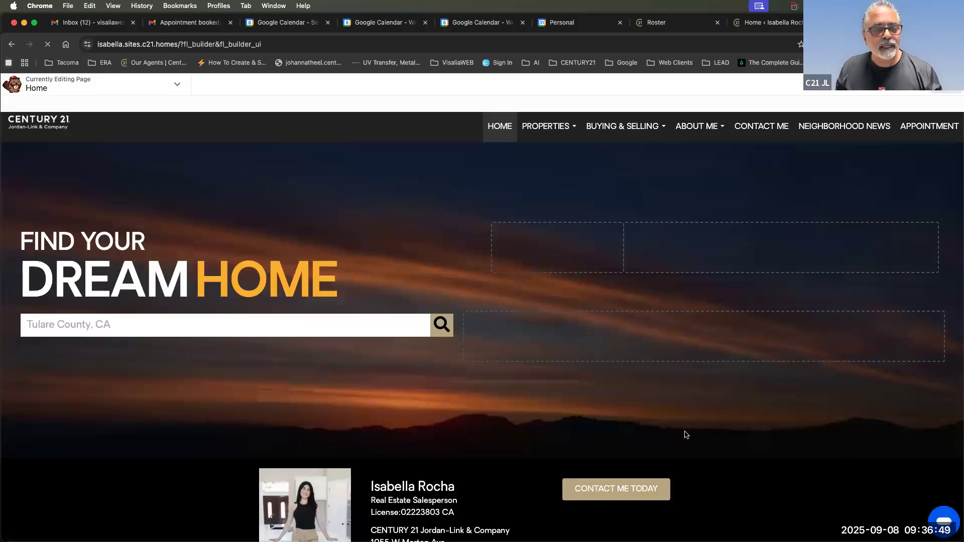
Swap the Book an appointment HTML module's old code for the pasted embed code and save.
scroll(673, 412, "down", 5)
left_click(611, 326)
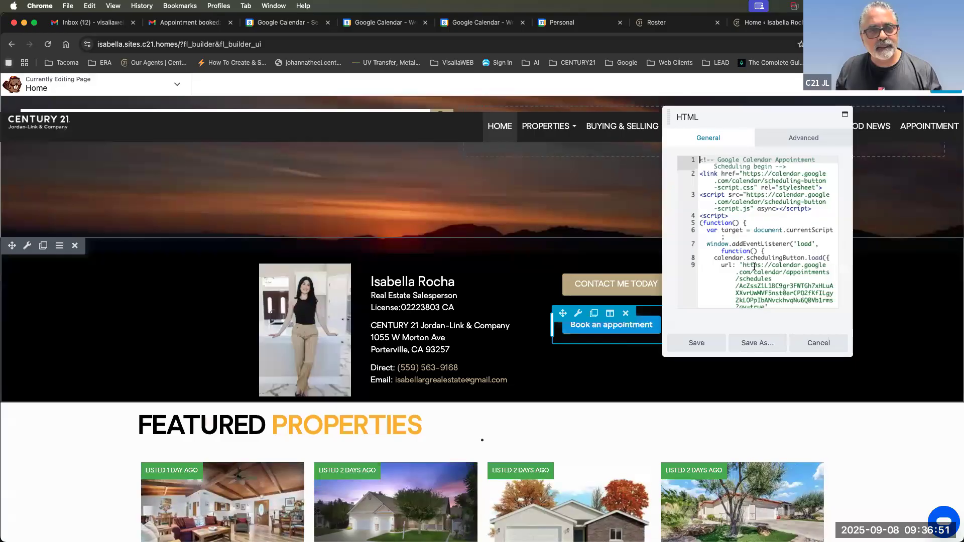
key("super+a")
key("BackSpace")
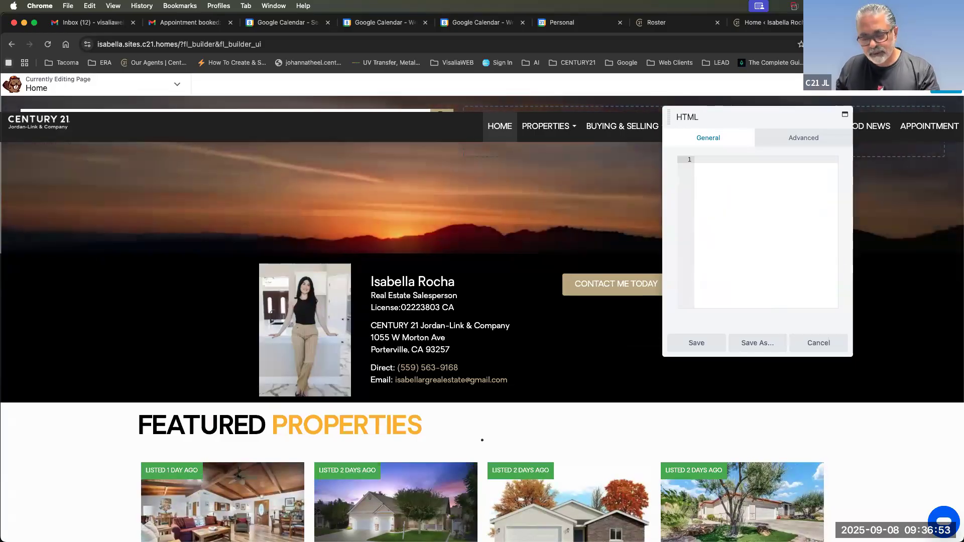
key("super+v")
left_click(697, 342)
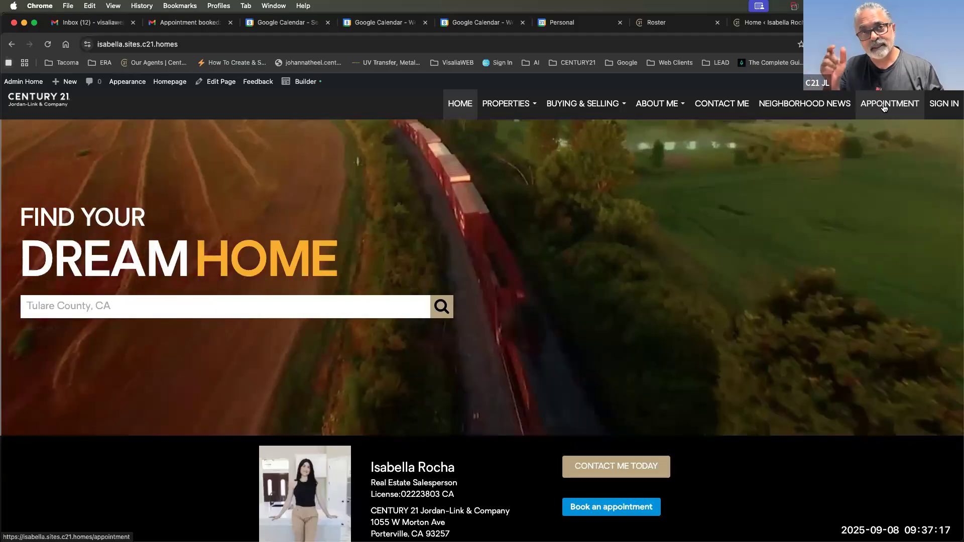
View the site's APPOINTMENT page with its booking calendar, then return to the Calendar week view.
left_click(885, 108)
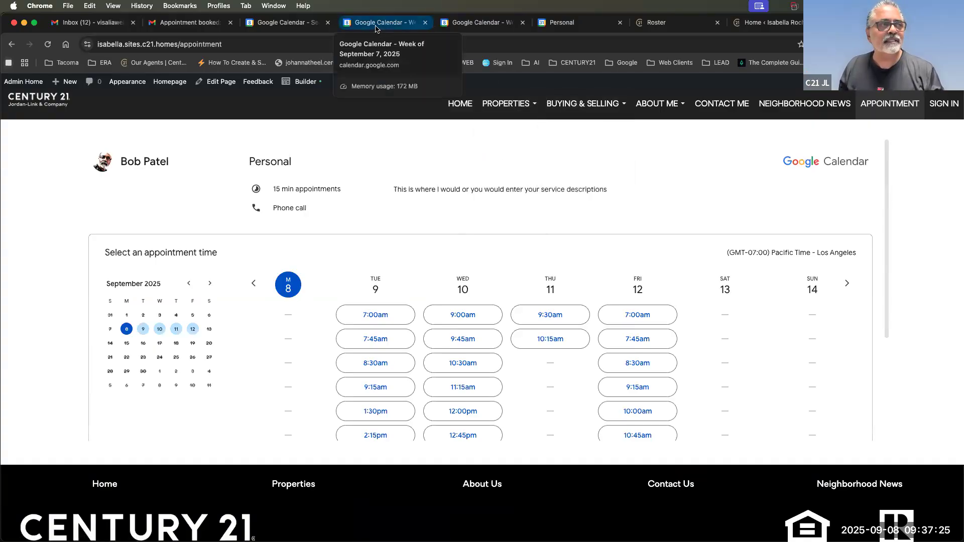
left_click(376, 29)
left_click(488, 26)
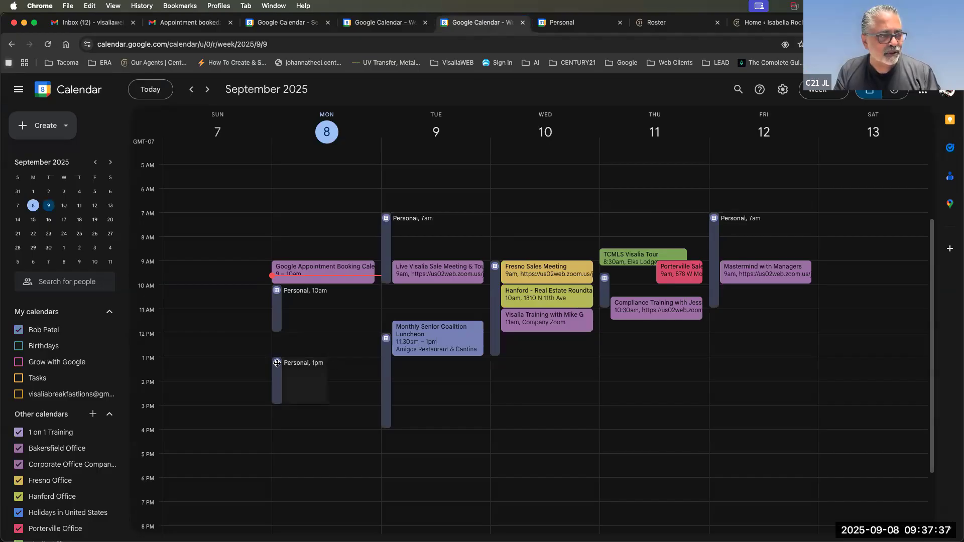
mouse_move(299, 310)
left_mouse_down()
mouse_move(284, 295)
mouse_move(280, 315)
left_mouse_up()
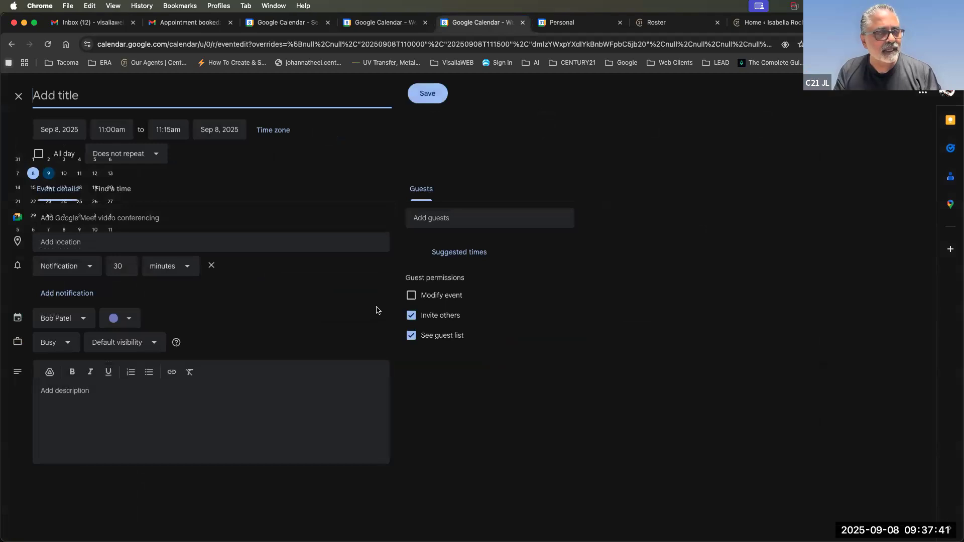
left_click(17, 98)
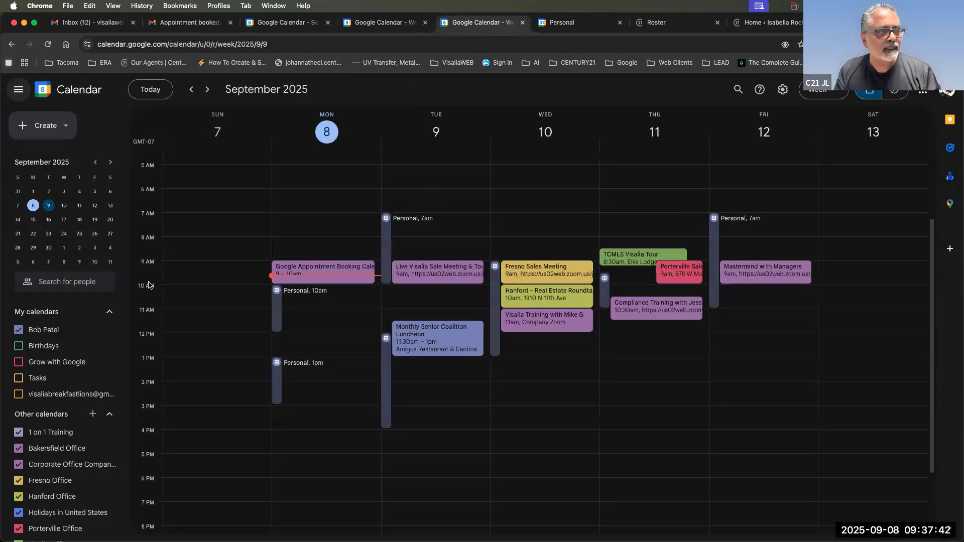
left_click(276, 301)
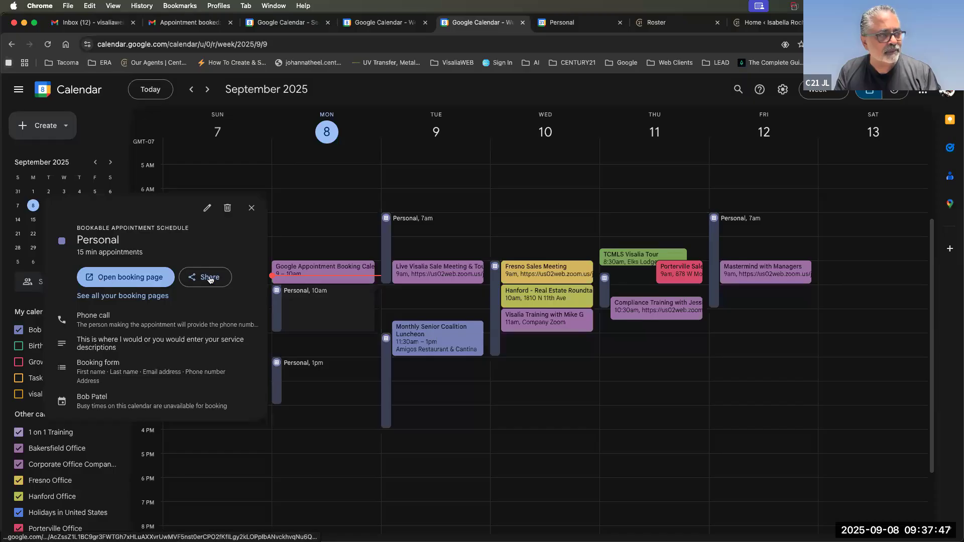
left_click(208, 207)
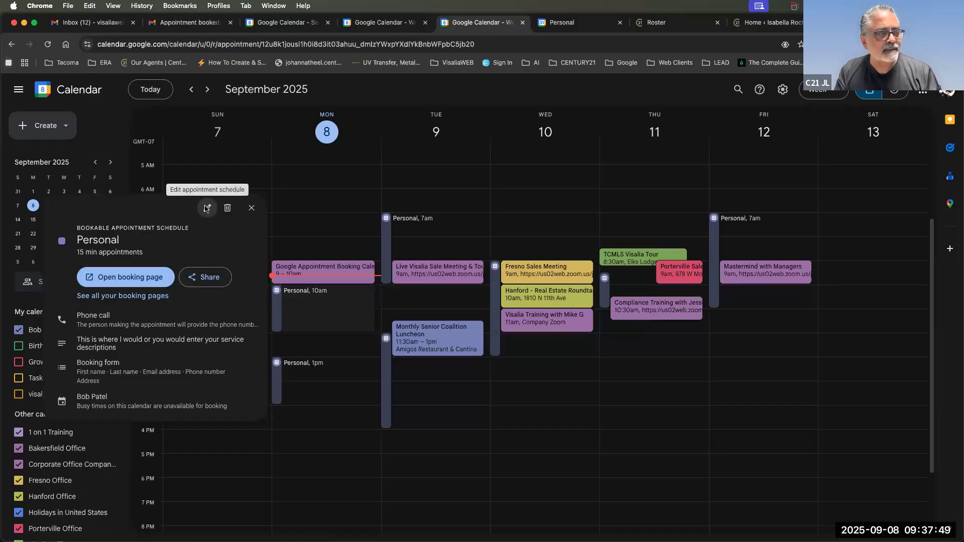
scroll(108, 424, "down", 5)
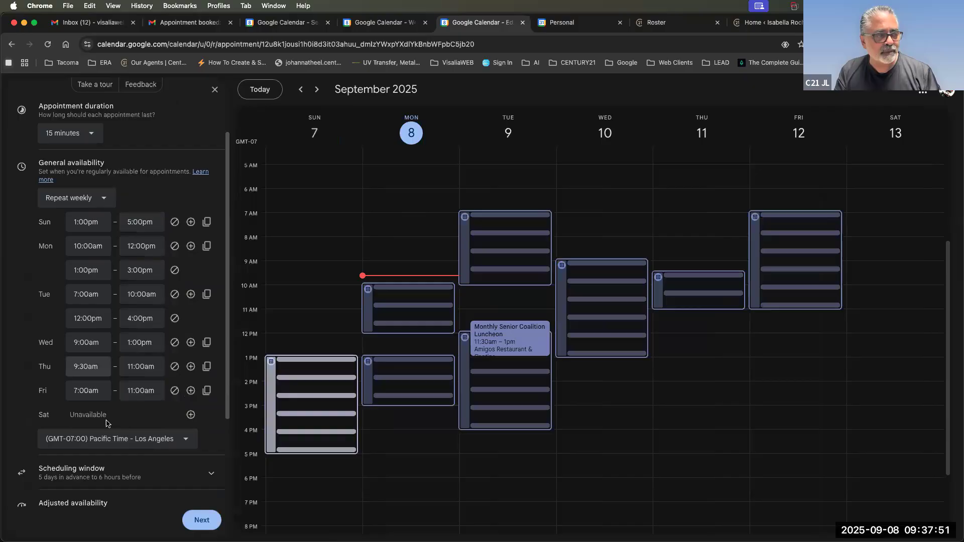
left_click(214, 90)
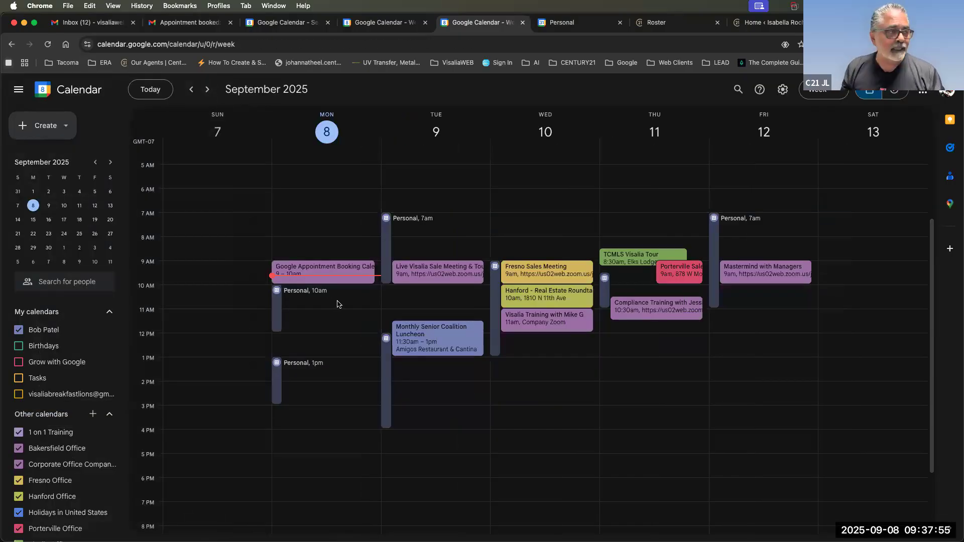
Create a 'Managment L10' event on Monday, September 8, 2–3pm, then go to the site admin tab.
left_click(311, 390)
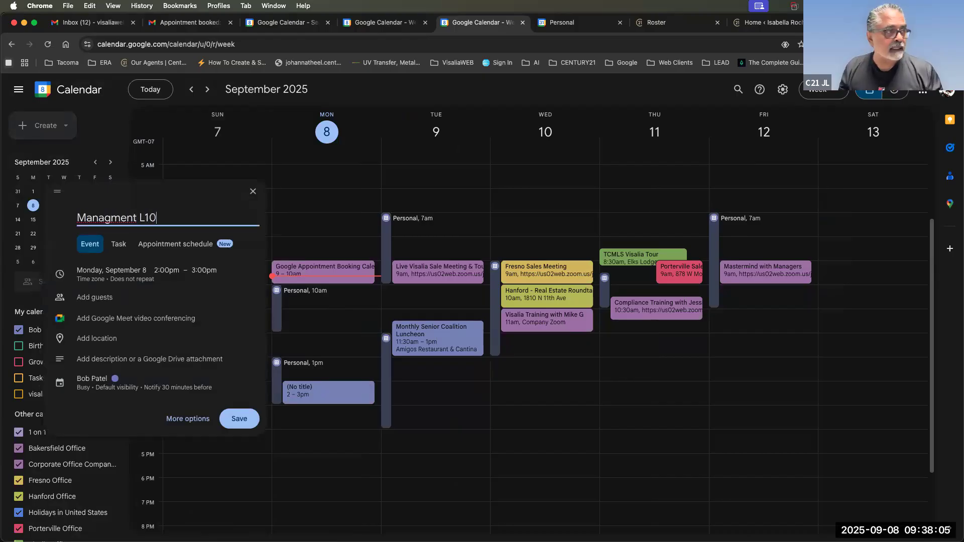
scroll(230, 456, "up", 1)
left_click(229, 420)
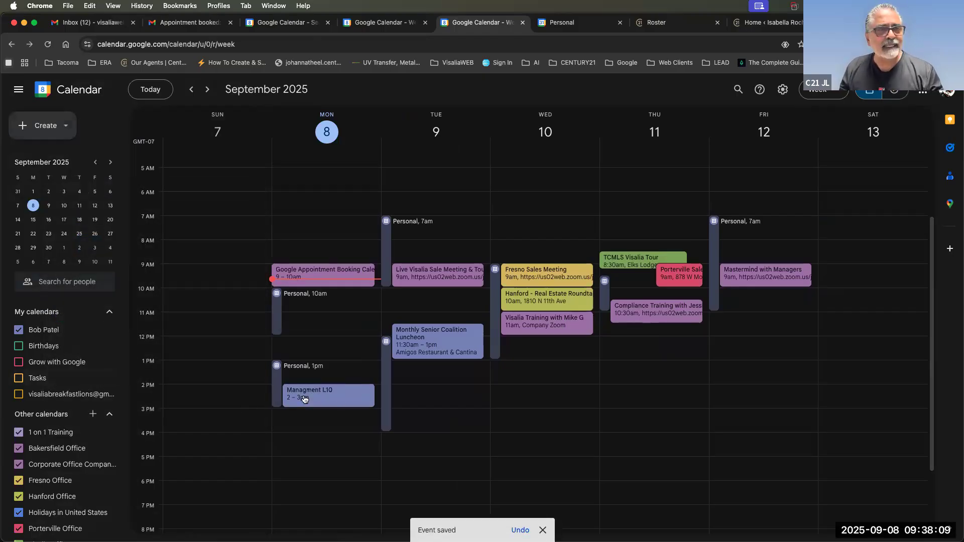
left_click(761, 24)
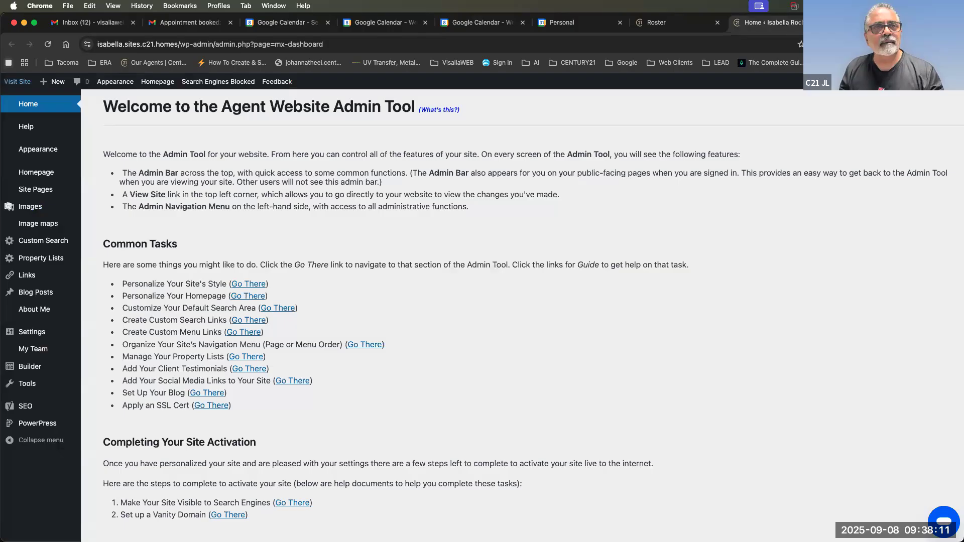
Scroll through the Appointment page's open booking slots, then go back to Google Calendar.
left_click(859, 23)
scroll(402, 274, "down", 3)
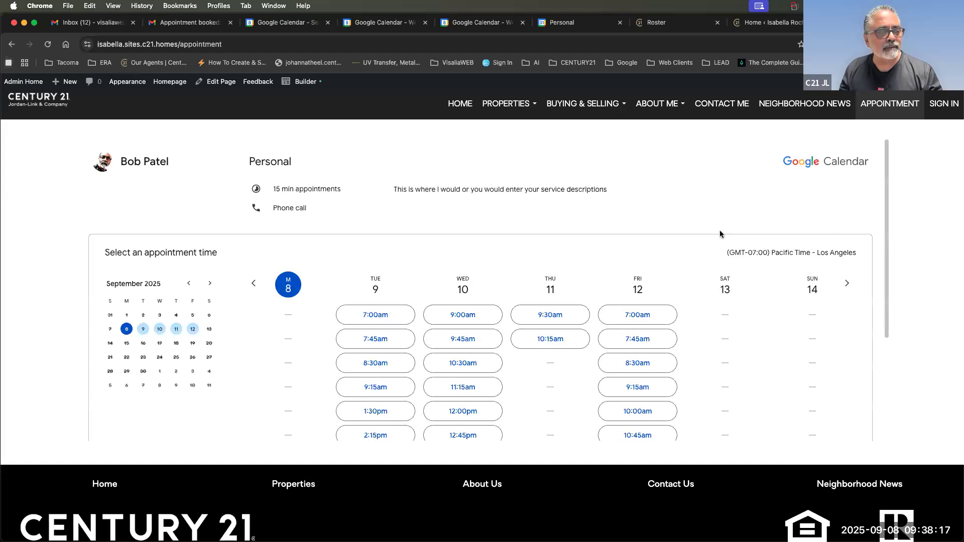
scroll(720, 234, "down", 5)
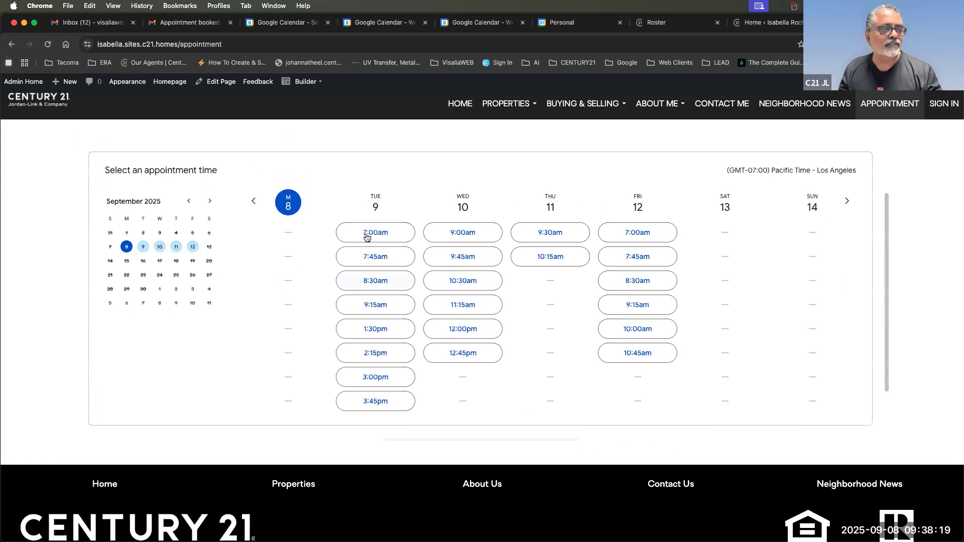
left_click(469, 23)
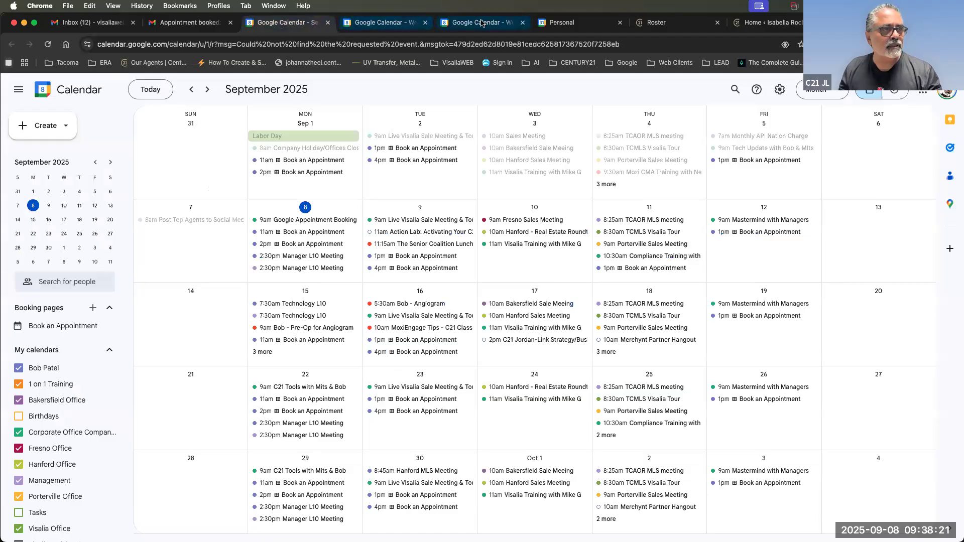
Drag Managment L10 to Tuesday, September 9, 2–3pm, then return to the Appointment page.
left_click_drag(330, 399, 438, 400)
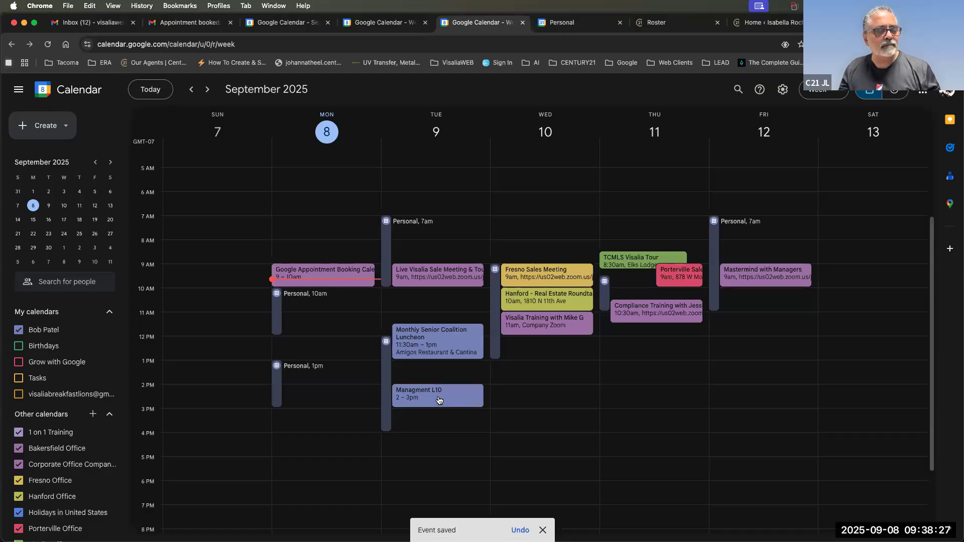
scroll(439, 322, "down", 1)
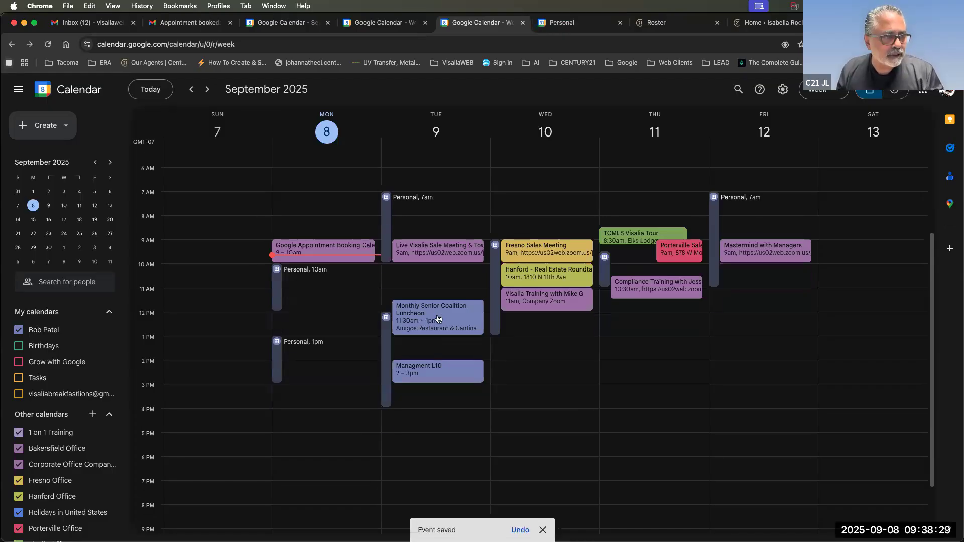
mouse_move(438, 319)
left_mouse_down()
mouse_move(436, 351)
mouse_move(436, 333)
left_mouse_up()
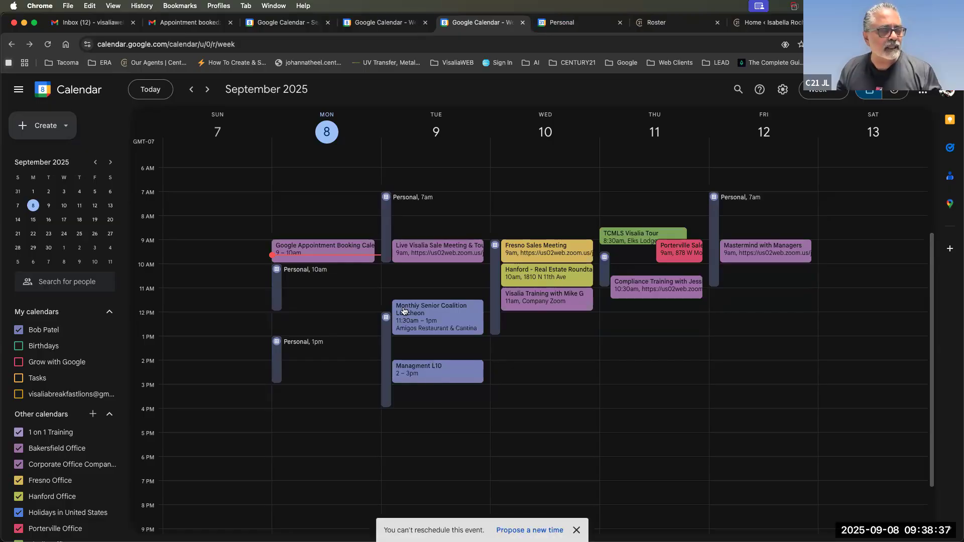
left_click(864, 23)
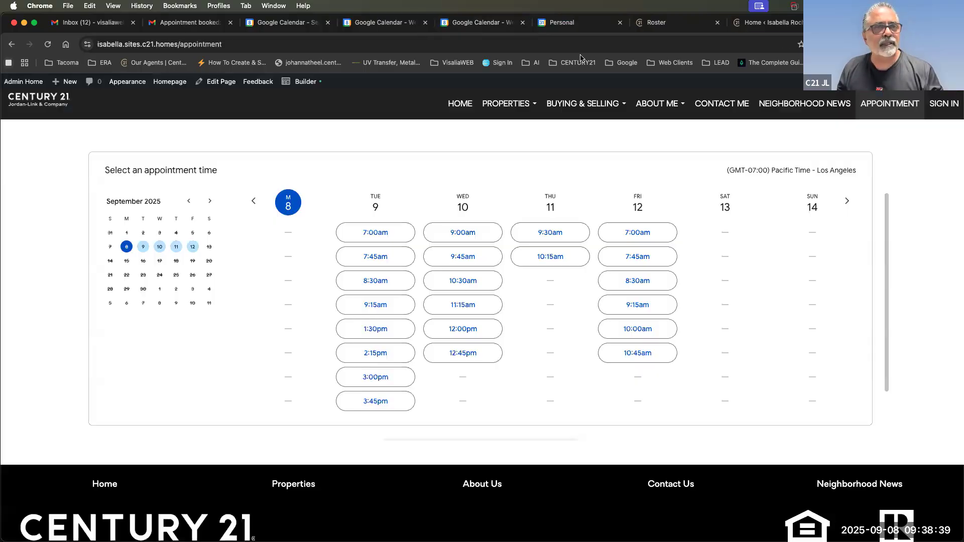
Reload the Appointment page to confirm Tuesday 2:15pm is gone, then return to the Admin Tool dashboard.
left_click(583, 48)
key("Return")
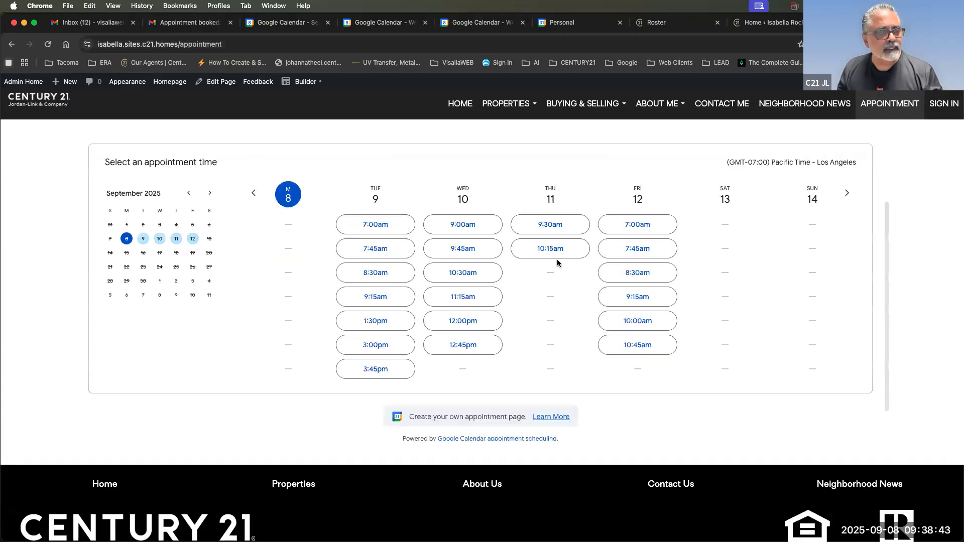
scroll(475, 326, "down", 2)
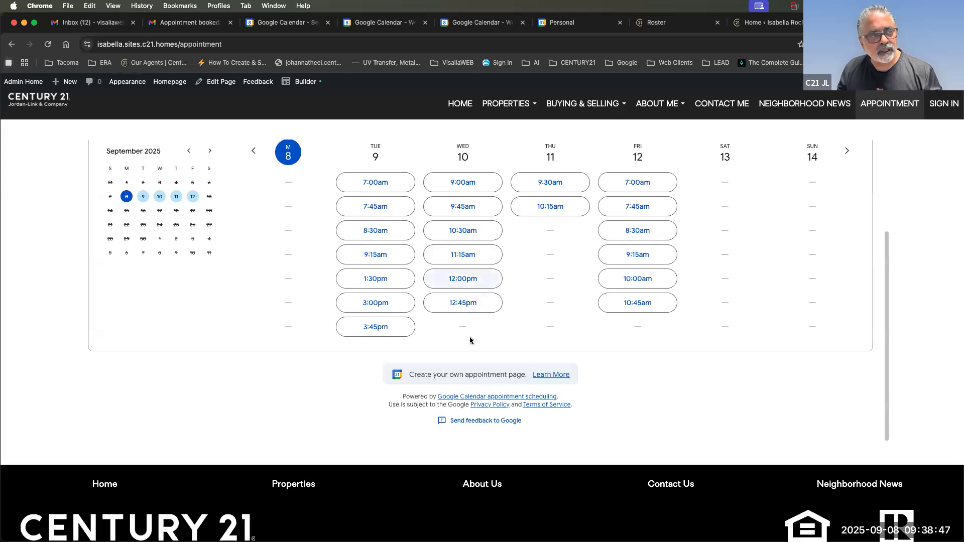
left_click(772, 23)
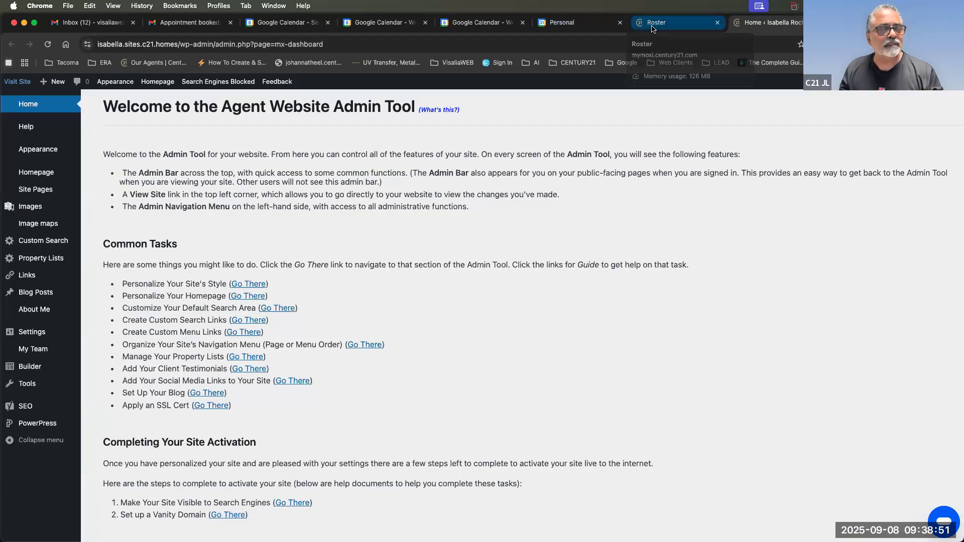
left_click(667, 25)
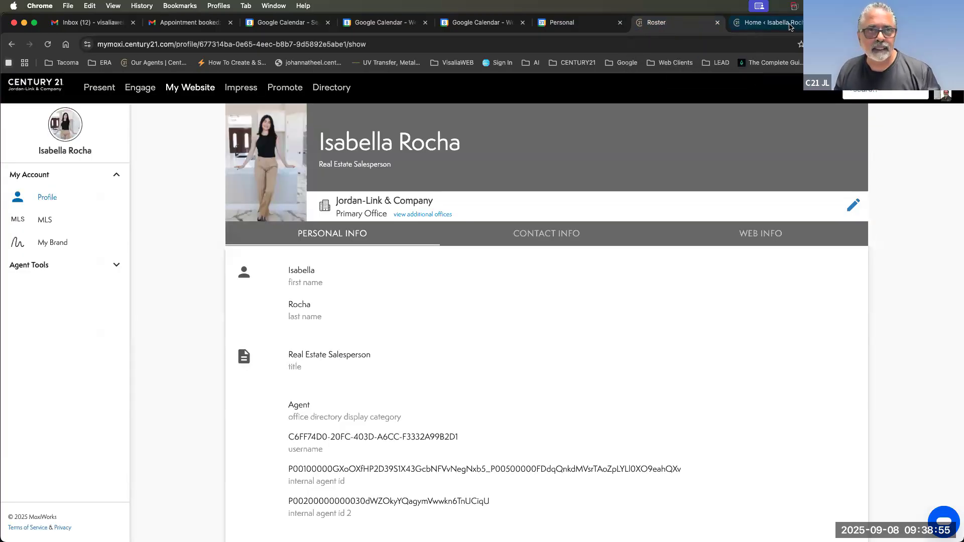
left_click(753, 25)
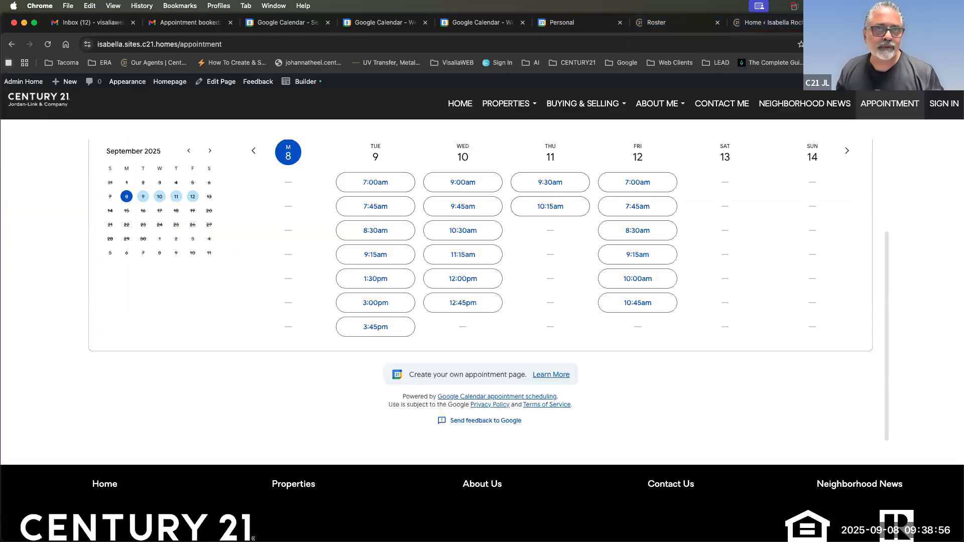
left_click(752, 30)
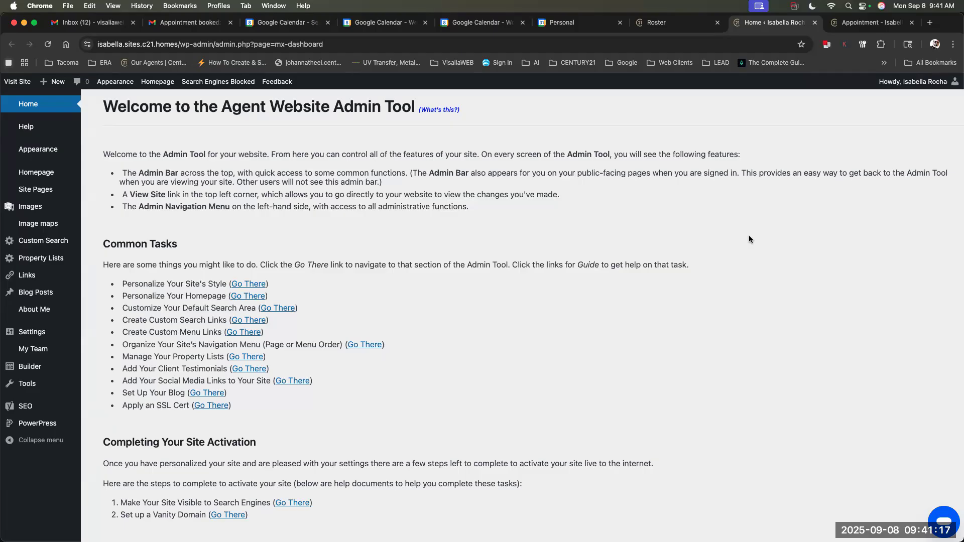
Review the embedded booking calendar's open slots, then show Google Calendar's September 7–13 week.
left_click(871, 22)
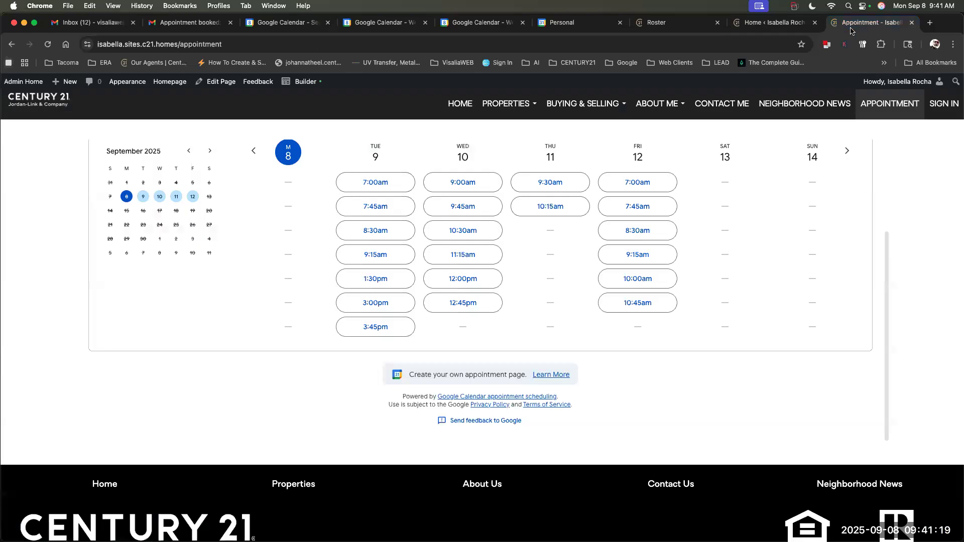
scroll(842, 200, "up", 3)
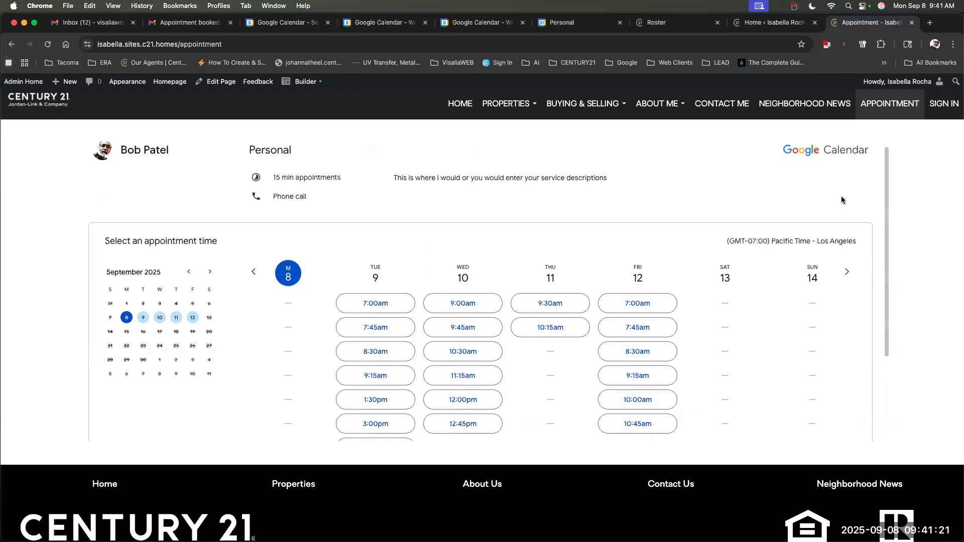
scroll(842, 200, "down", 1)
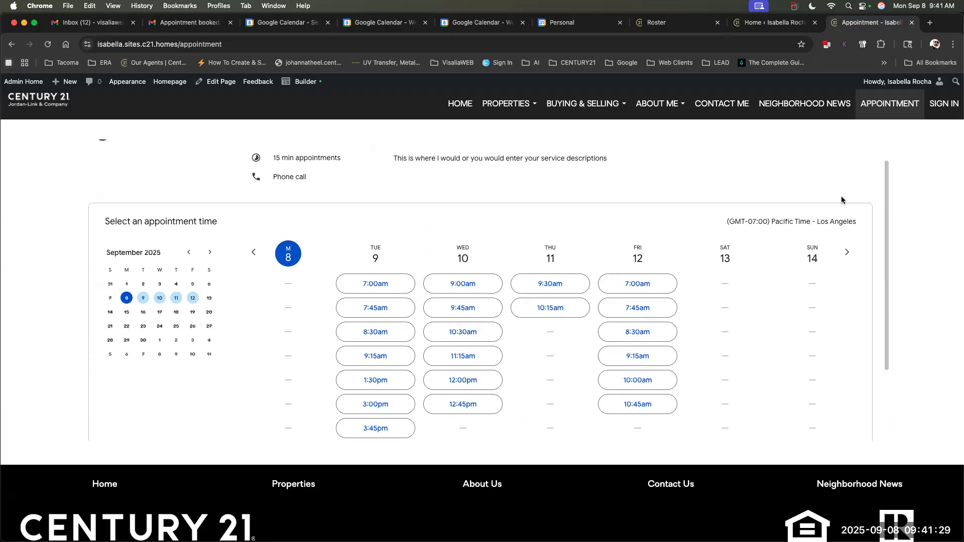
left_click(561, 26)
left_click(365, 22)
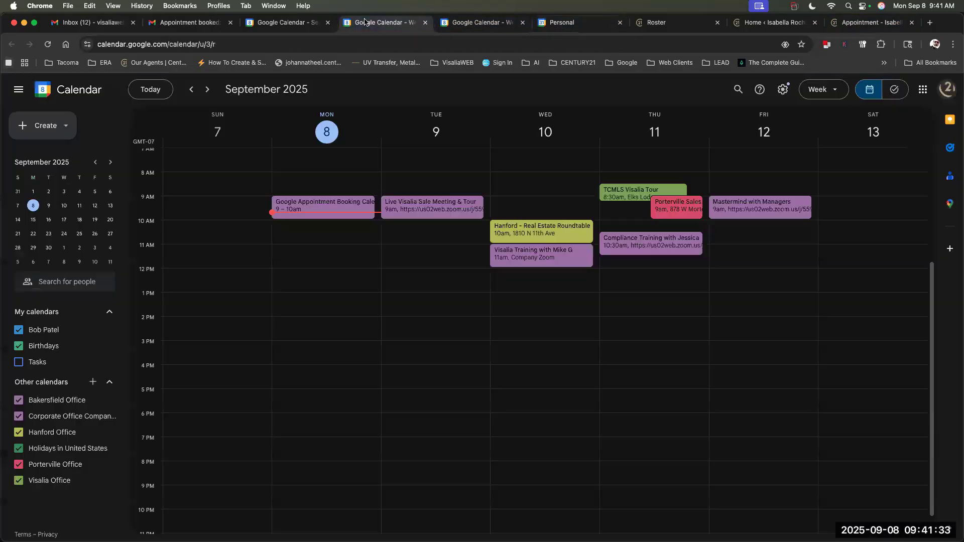
Close the 'Share your booking page' dialog and show the week with Tuesday's 2–3pm Managment L10.
left_click(261, 23)
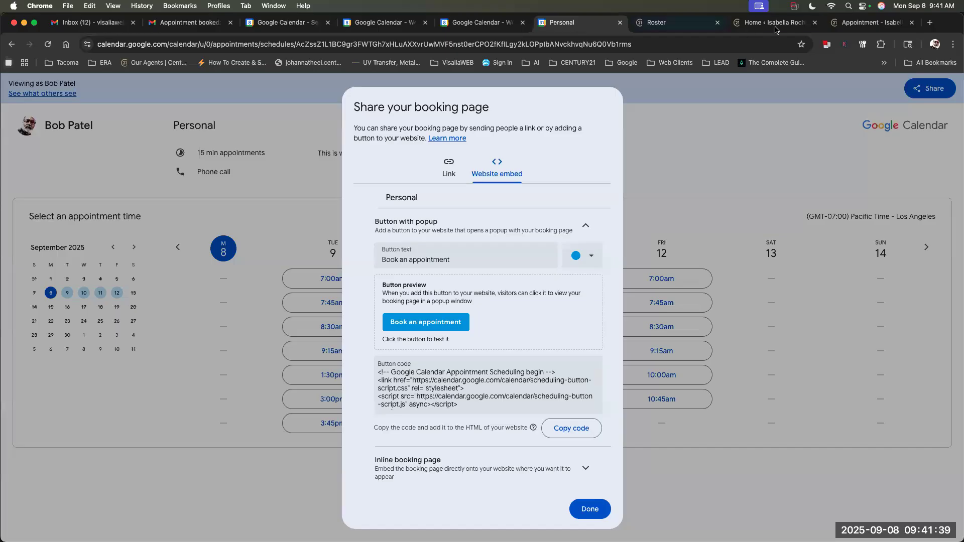
left_click(850, 24)
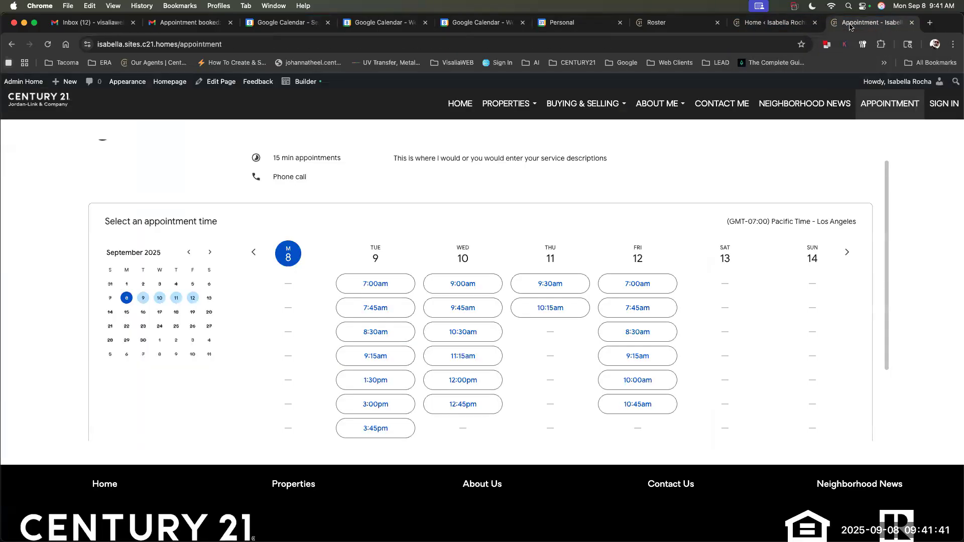
left_click(555, 27)
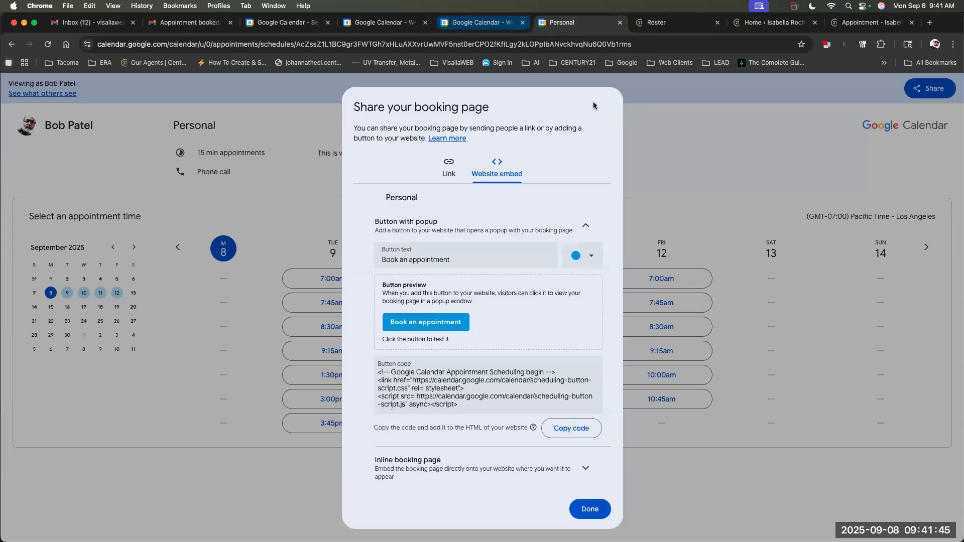
left_click(677, 109)
left_click(475, 23)
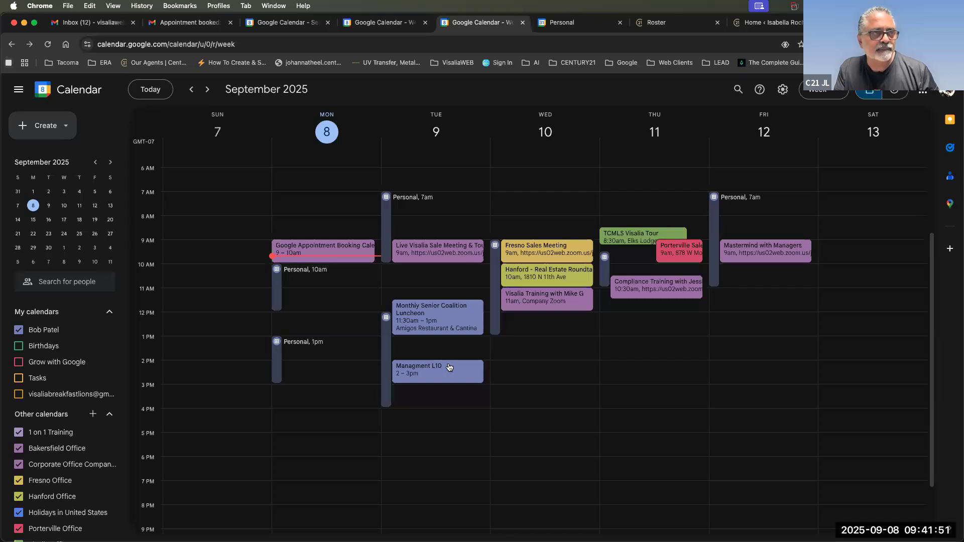
Review the booking page's current open slots before rescheduling the meeting.
left_click(566, 25)
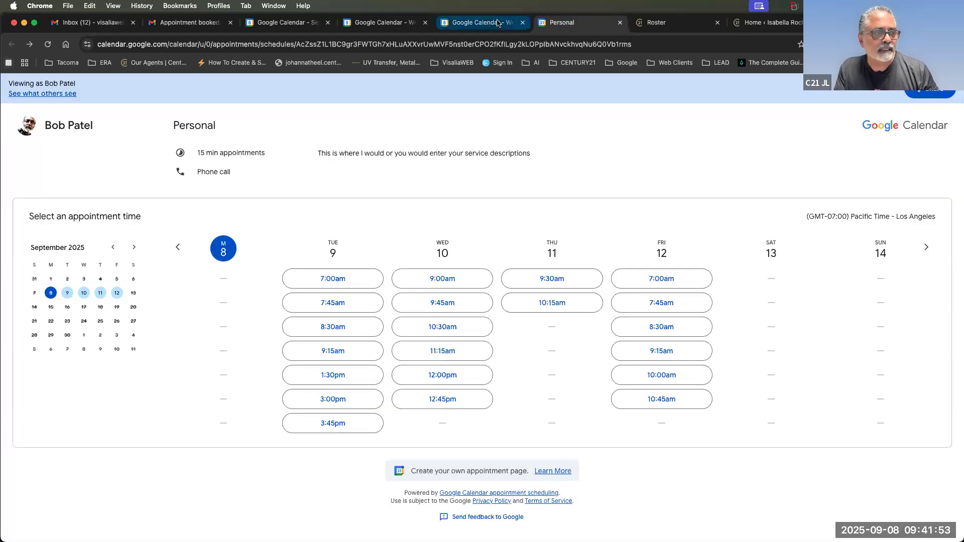
scroll(452, 361, "down", 1)
scroll(451, 362, "up", 1)
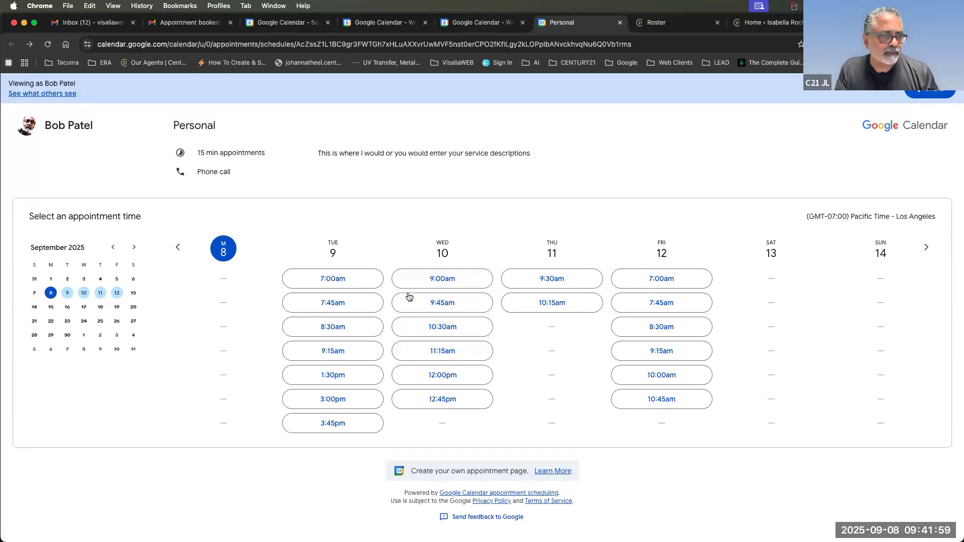
left_click(482, 27)
Move Managment L10 to Wednesday 9am–1pm and reload the booking page to confirm.
left_click_drag(416, 377, 539, 333)
left_click(533, 260)
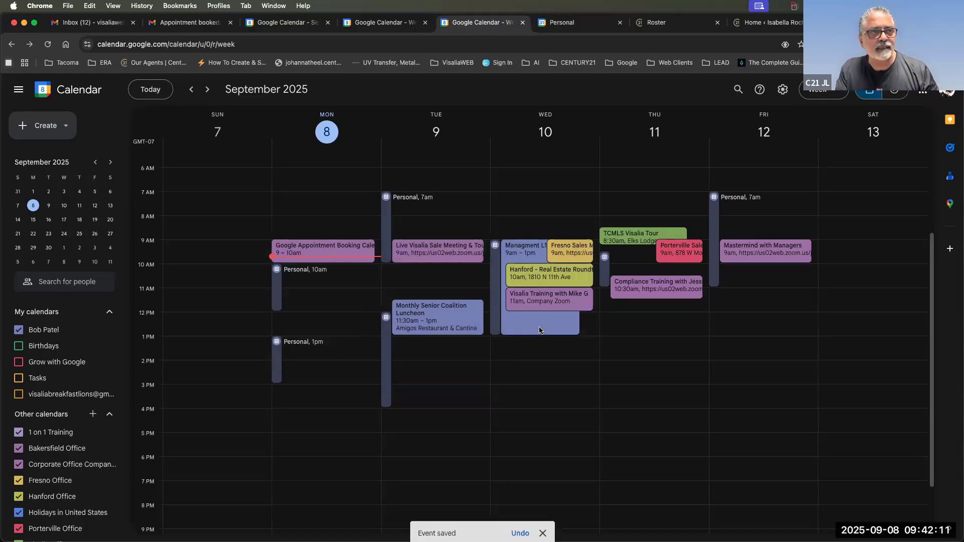
left_click(586, 26)
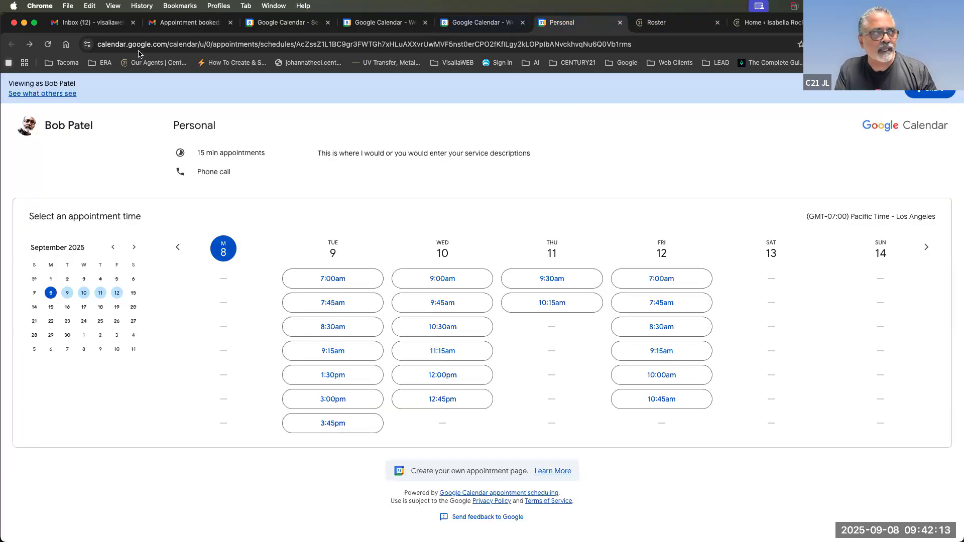
key("super+r")
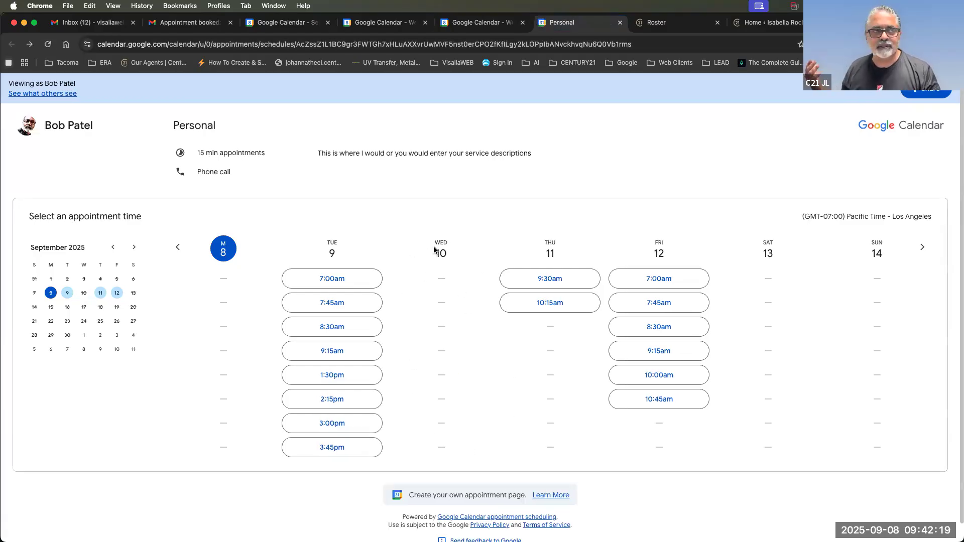
left_click(470, 24)
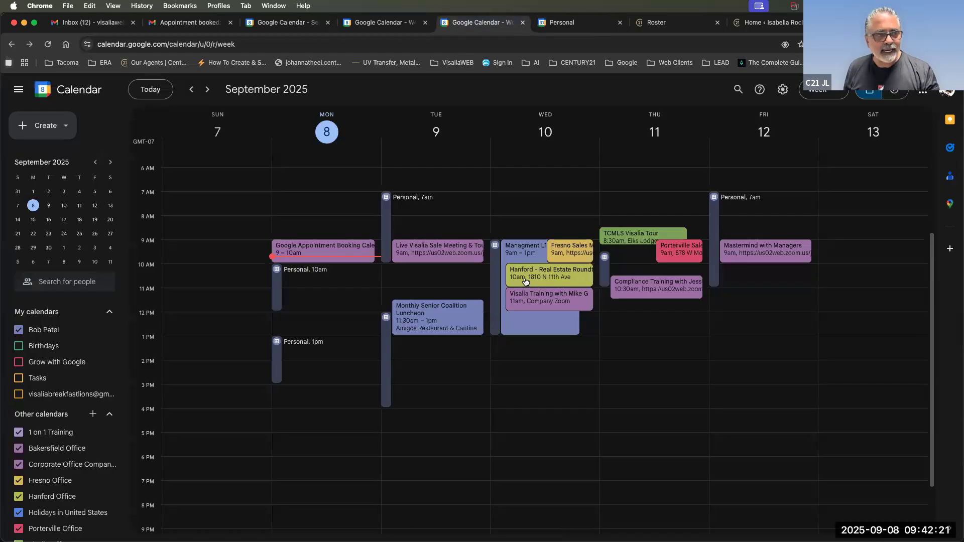
Drag Managment L10 to Friday morning and reload the booking page to see updated slots.
left_click(574, 21)
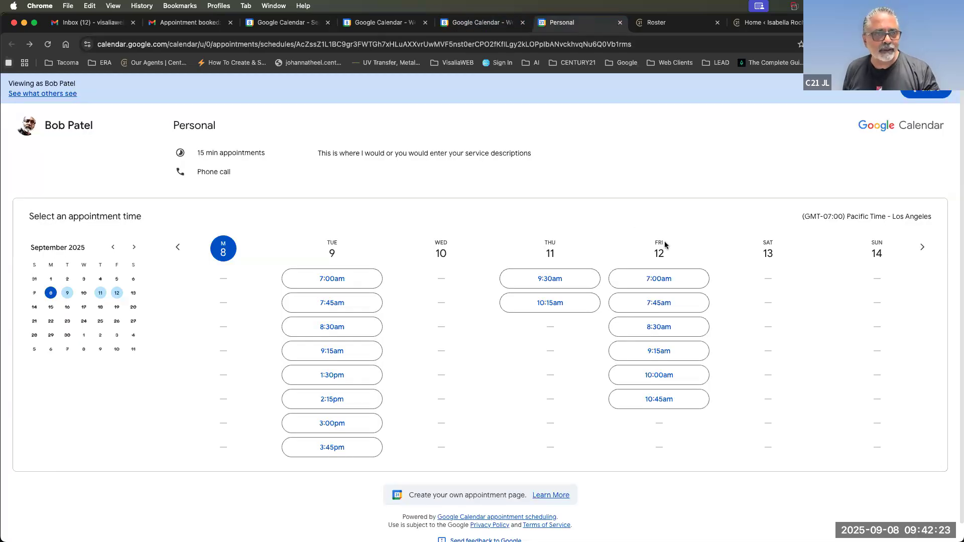
left_click(483, 22)
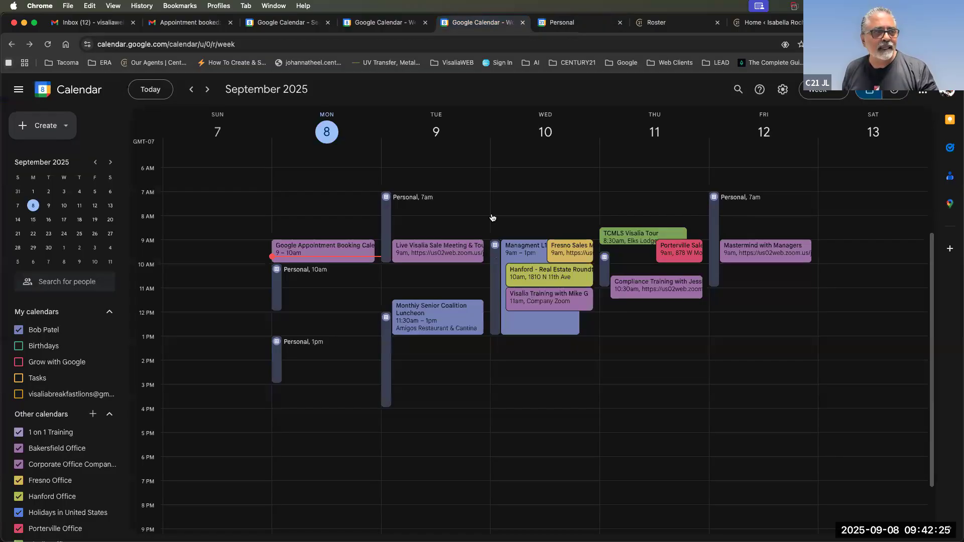
left_click_drag(529, 331, 746, 281)
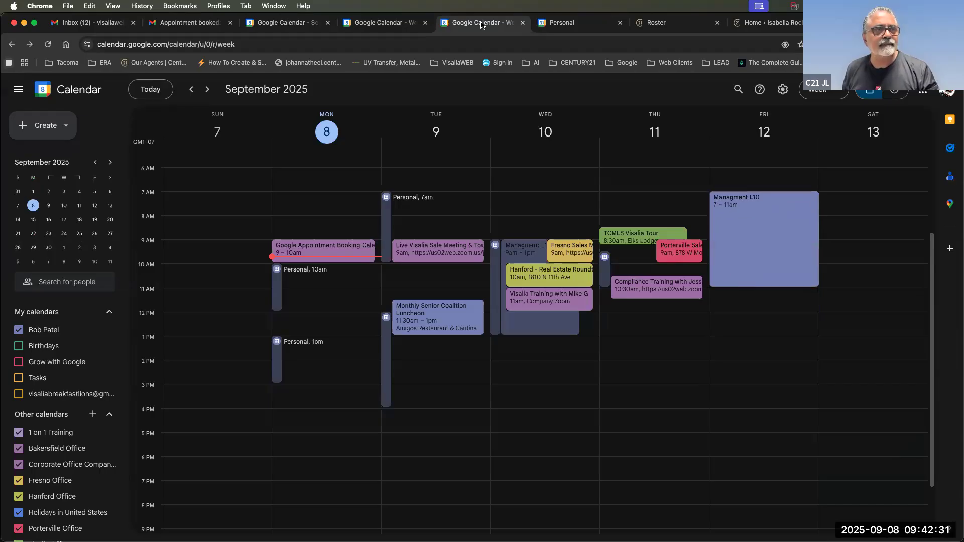
left_click(562, 22)
left_click(48, 45)
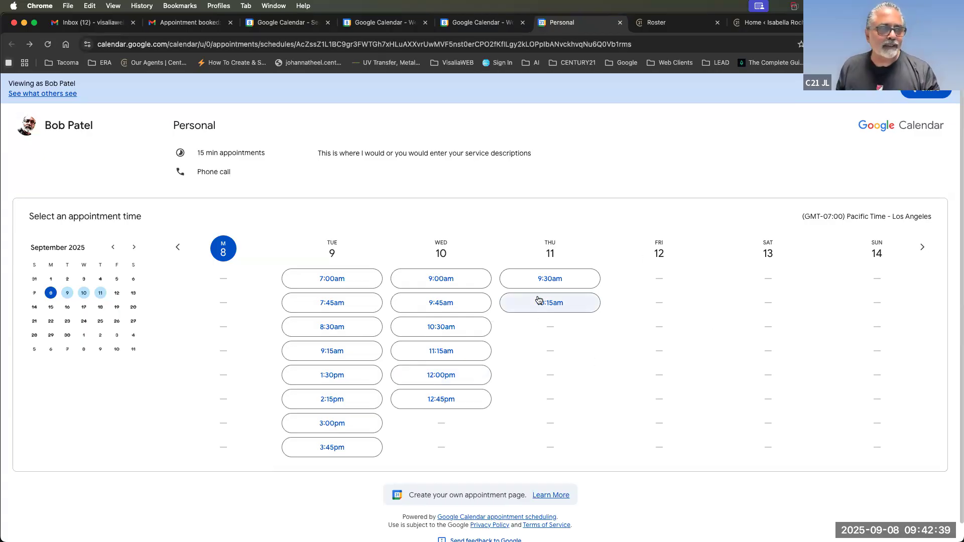
left_click(491, 30)
Adjust the Friday Managment L10 meeting to run exactly 9–11am.
left_click_drag(775, 222, 802, 276)
left_click_drag(772, 339, 769, 270)
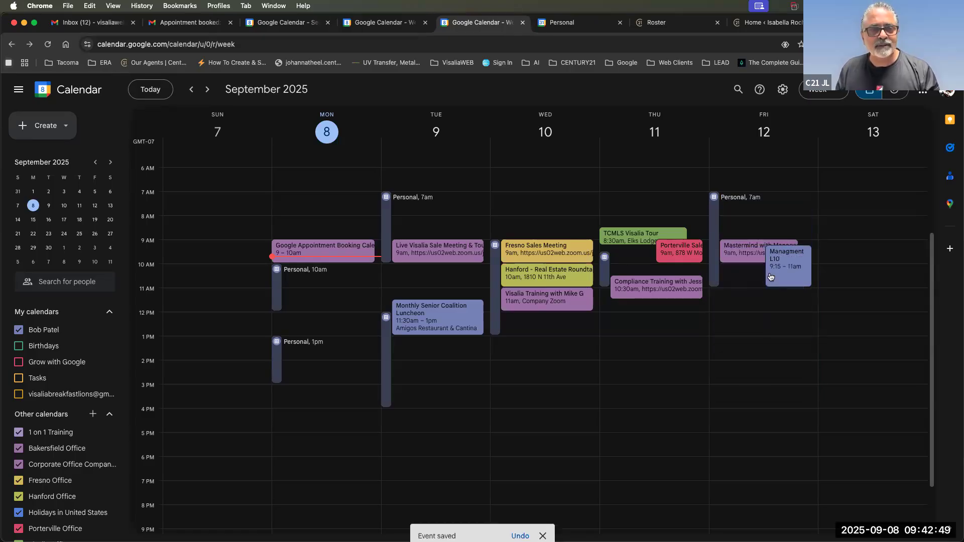
left_click(794, 246)
left_click_drag(801, 261, 799, 254)
left_click_drag(781, 288, 781, 290)
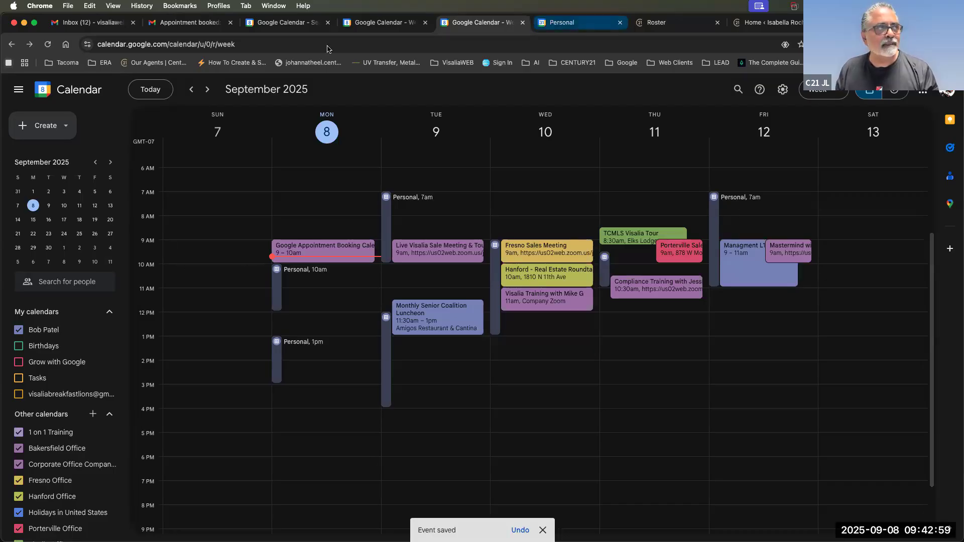
Check Friday's booking slots, then delete the Friday 9–11am Managment L10 meeting.
left_click(580, 22)
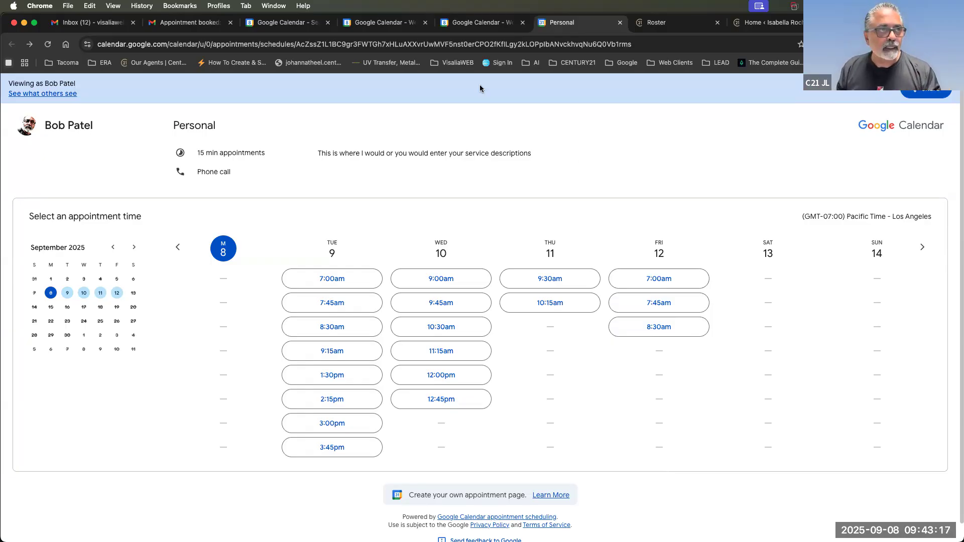
left_click(478, 22)
left_click(750, 274)
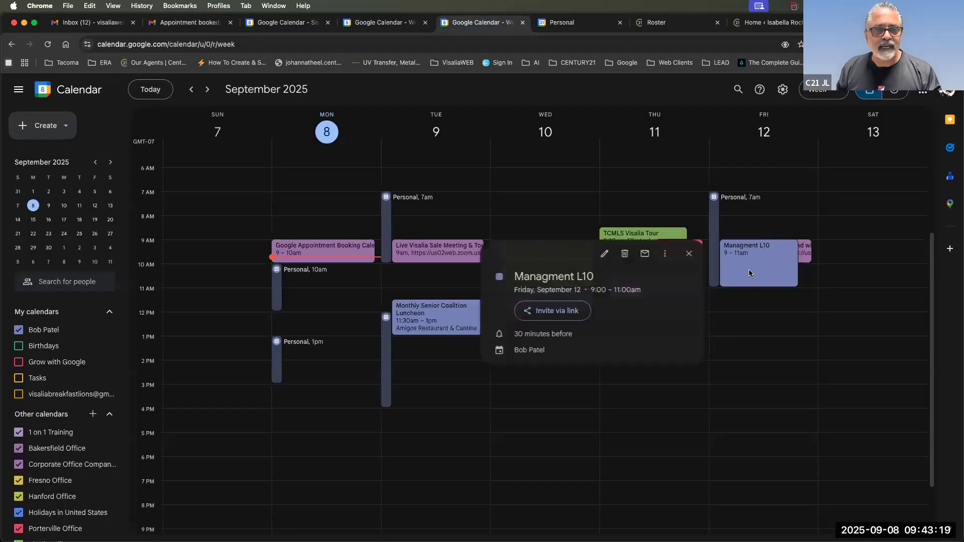
key("Delete")
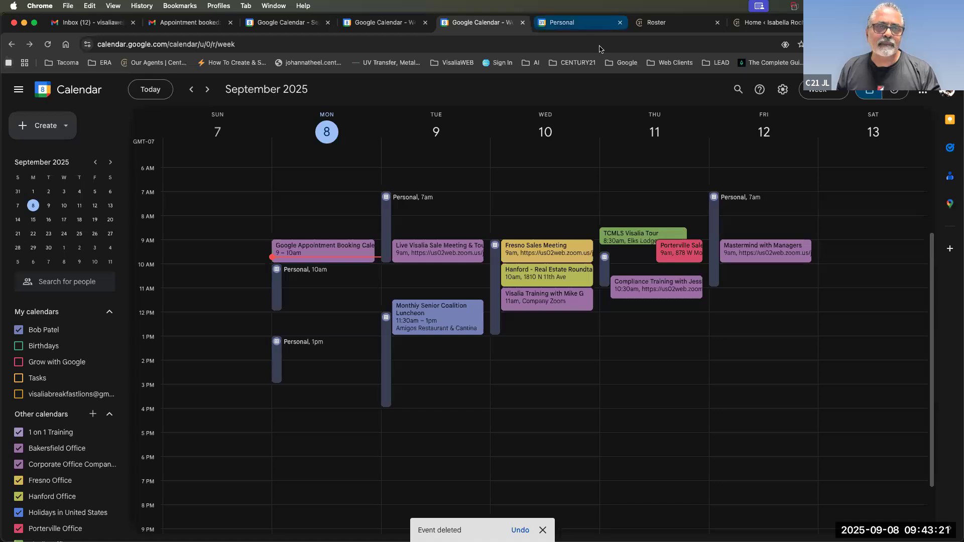
left_click(588, 25)
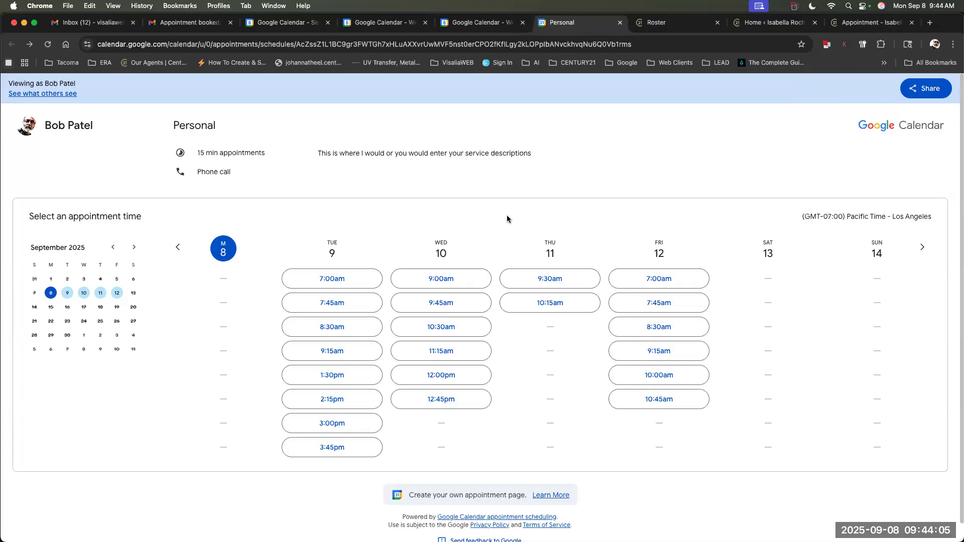
left_click(484, 27)
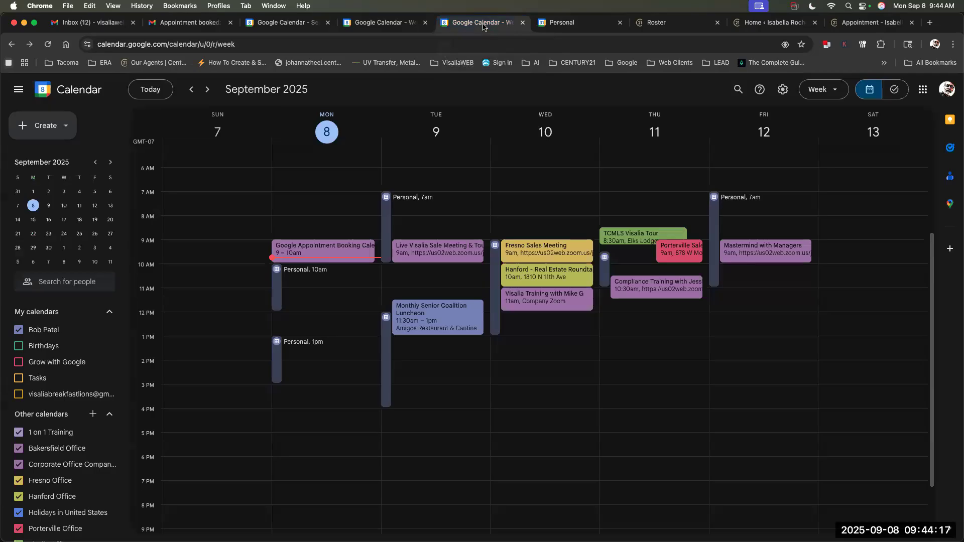